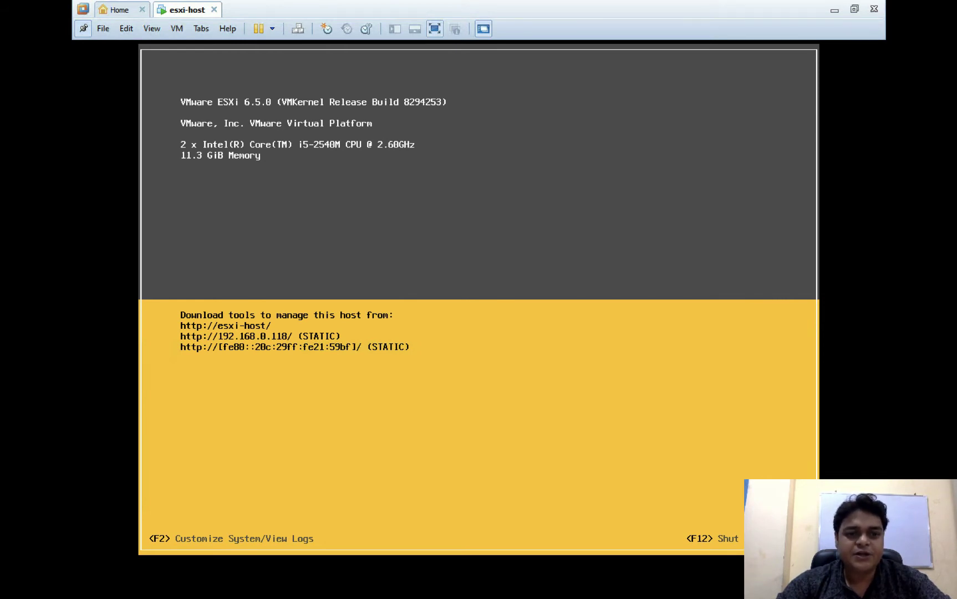
Step: Log in to the ESXi host's customization console as root
{"action": "key", "text": "ctrl+Left"}
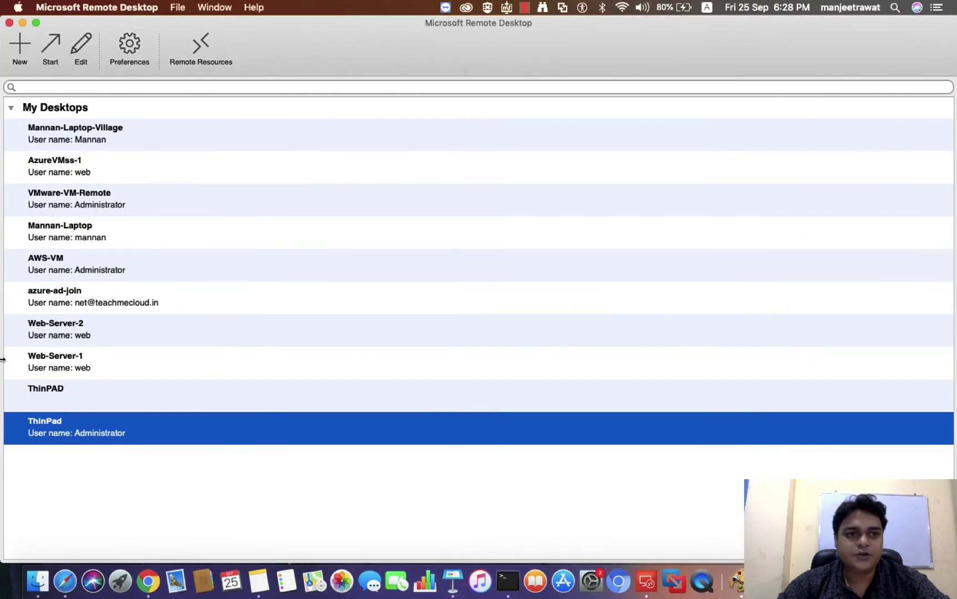
{"action": "key", "text": "ctrl+Right"}
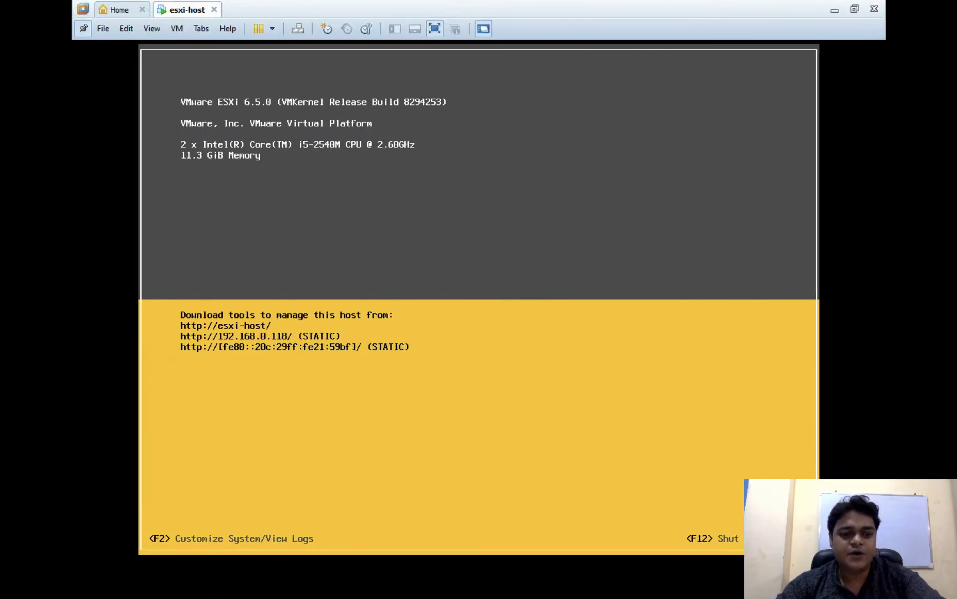
{"action": "key", "text": "F2"}
{"action": "key", "text": "Down"}
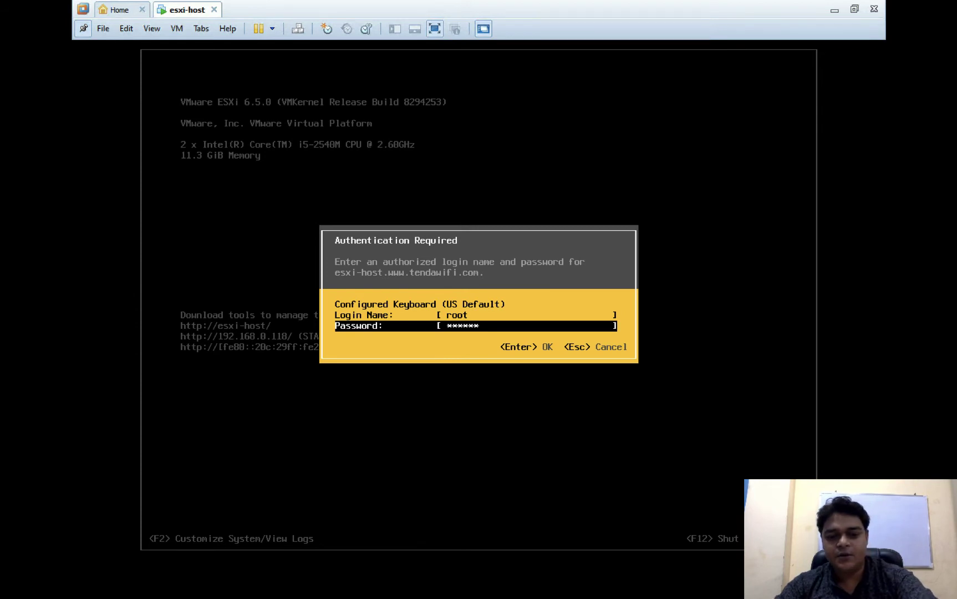
{"action": "key", "text": "Return"}
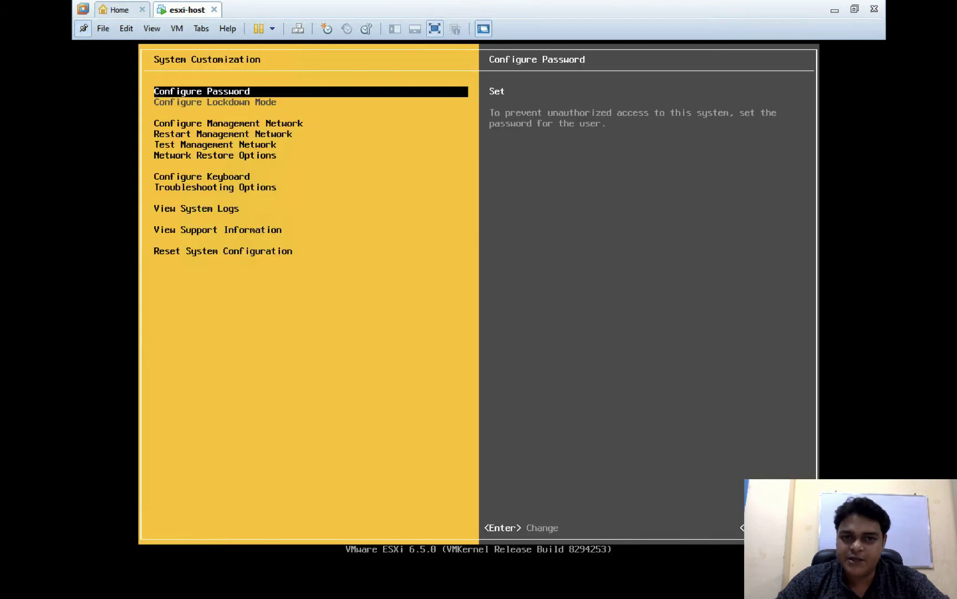
Step: Switch the management network to DHCP-assigned IPv4 and apply the changes
{"action": "key", "text": "Down"}
{"action": "key", "text": "Down"}
{"action": "key", "text": "Up"}
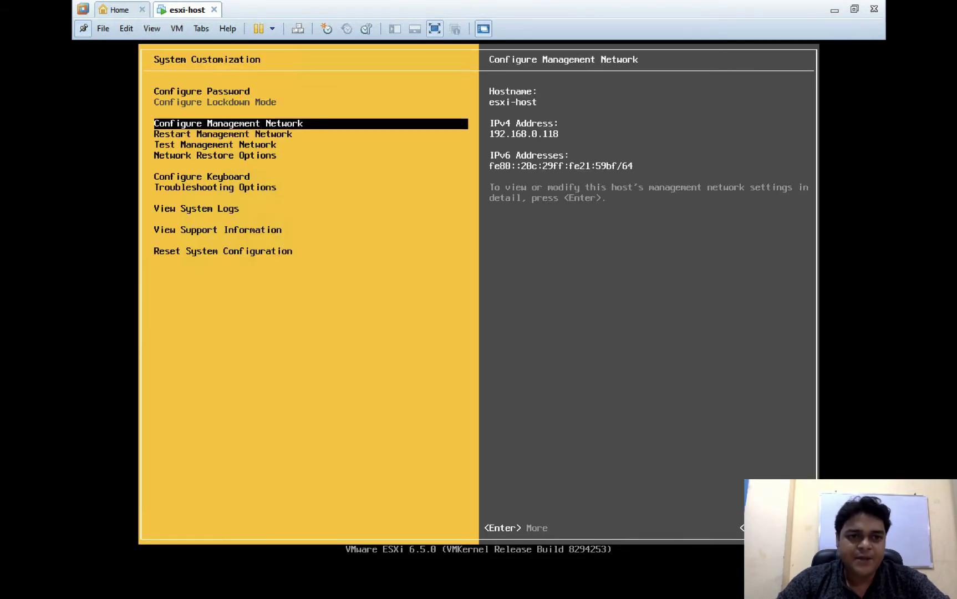
{"action": "key", "text": "Return"}
{"action": "key", "text": "Down"}
{"action": "key", "text": "Down"}
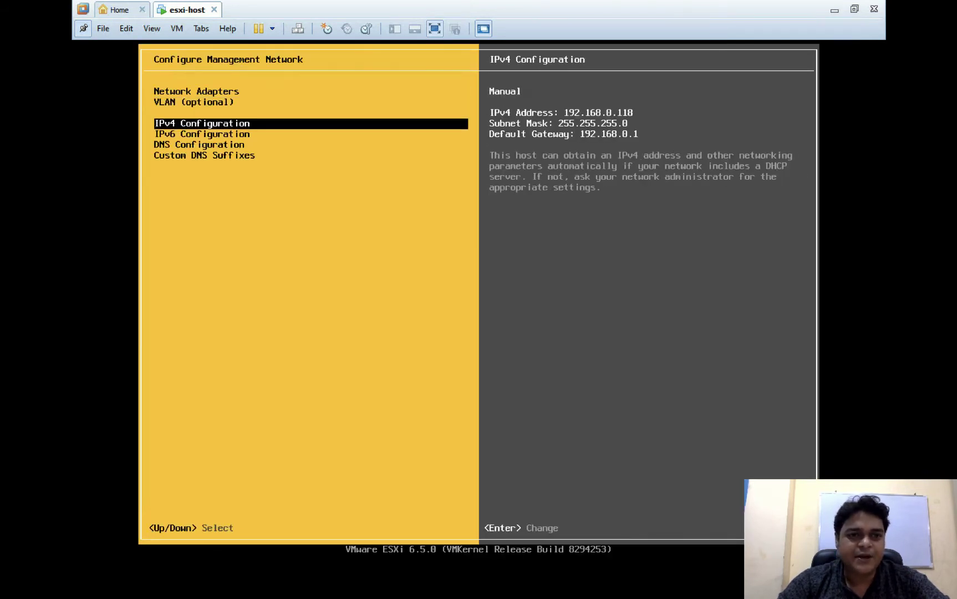
{"action": "key", "text": "Return"}
{"action": "key", "text": "Down"}
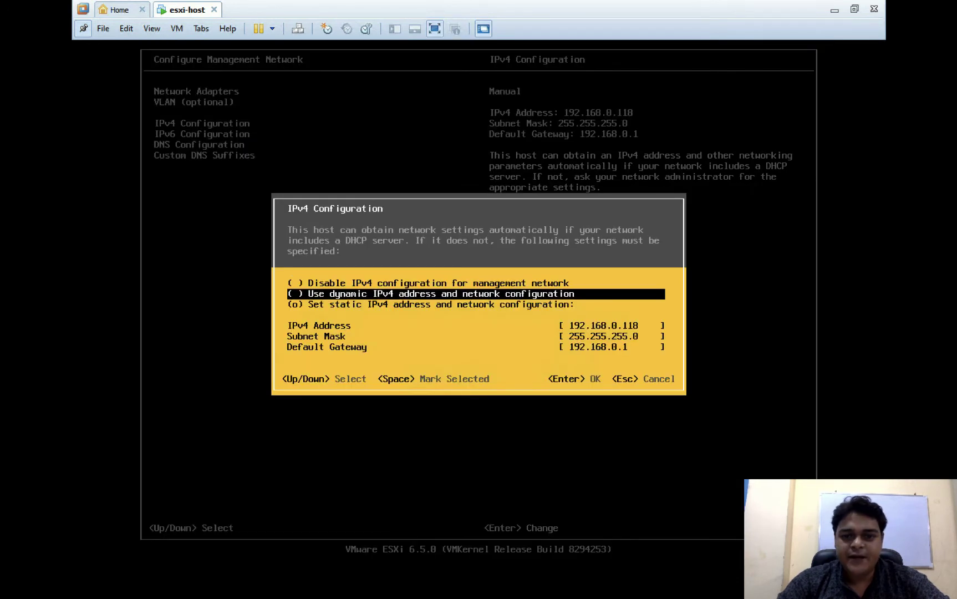
{"action": "key", "text": "space"}
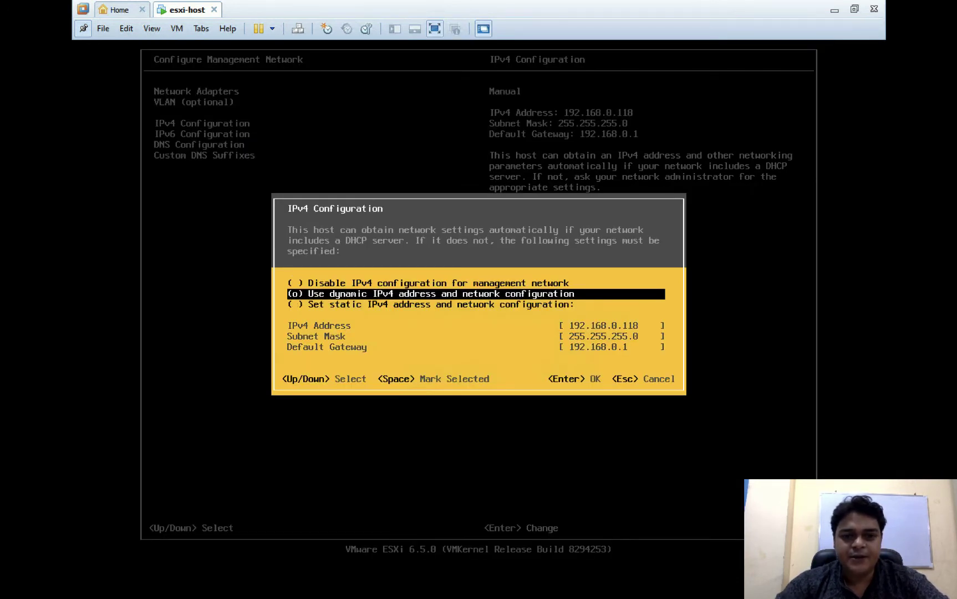
{"action": "key", "text": "Return"}
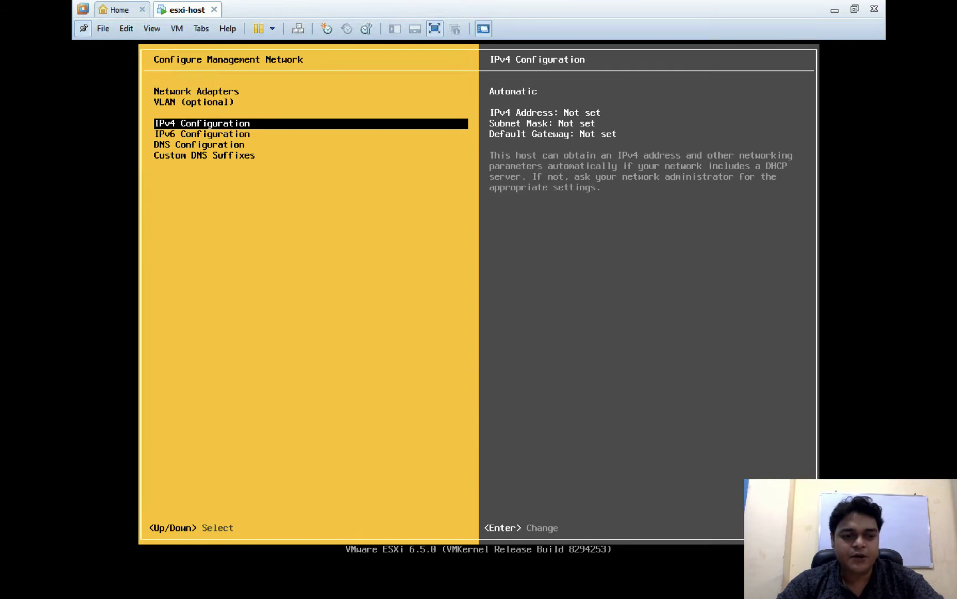
{"action": "key", "text": "Escape"}
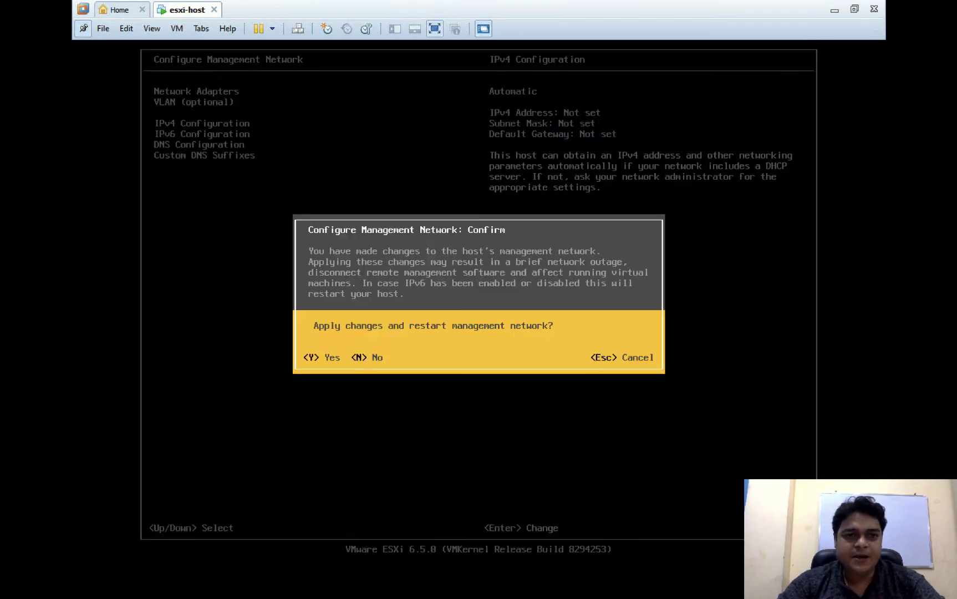
{"action": "key", "text": "y"}
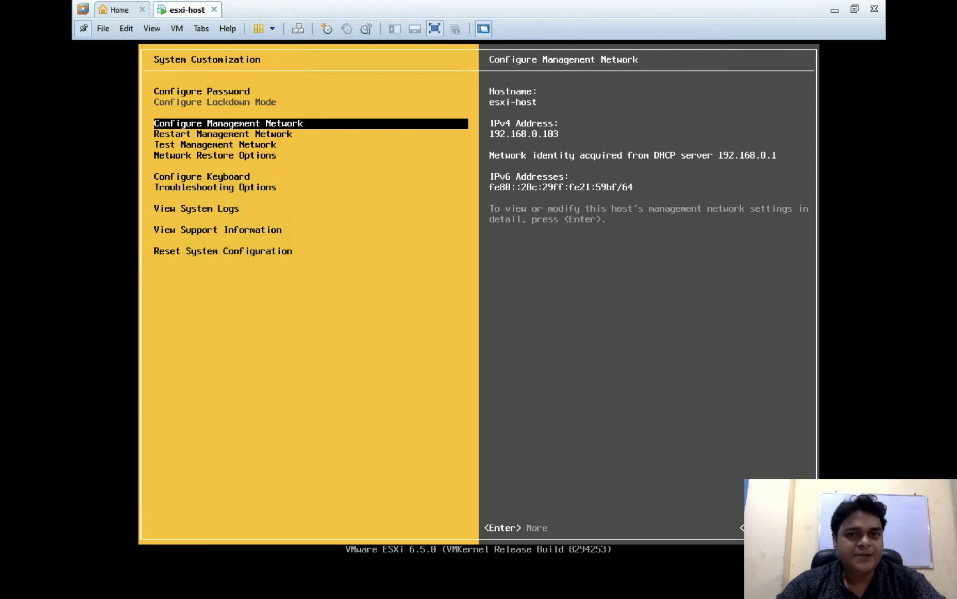
Step: Open Google Chrome on the Mac and load 192.168.0.103
{"action": "key", "text": "ctrl+Left"}
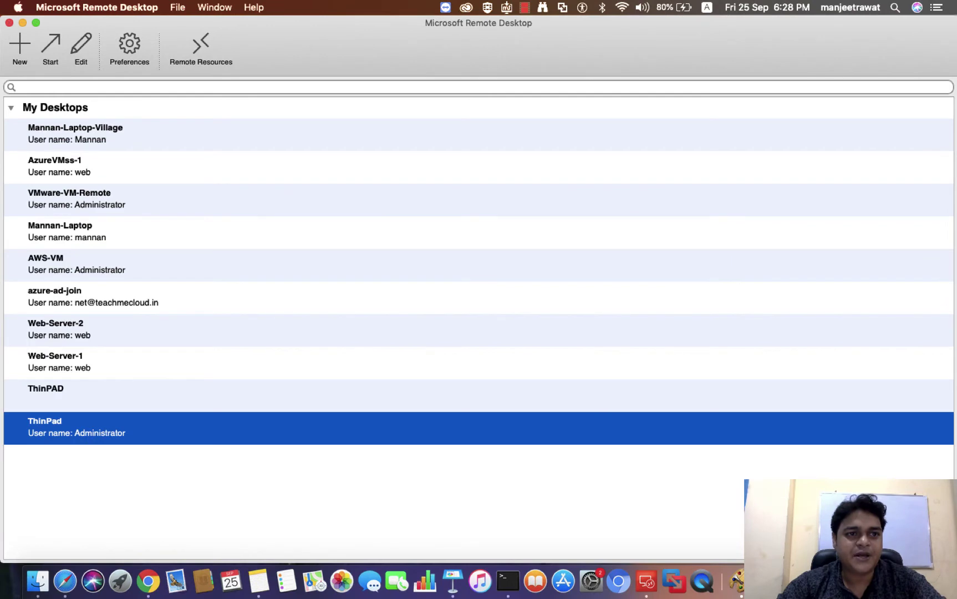
{"action": "key", "text": "ctrl+Left"}
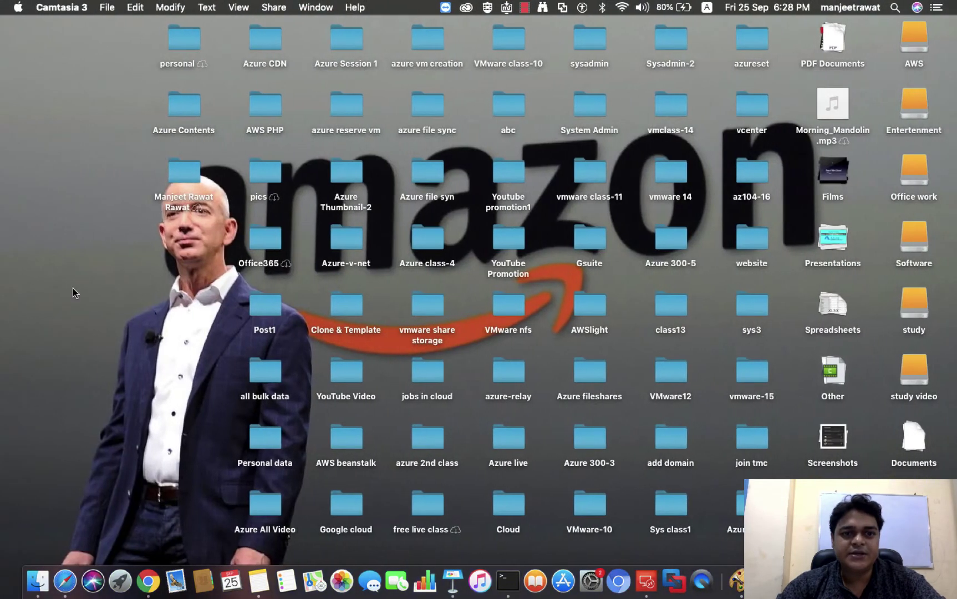
{"action": "left_click", "coordinate": [150, 585]}
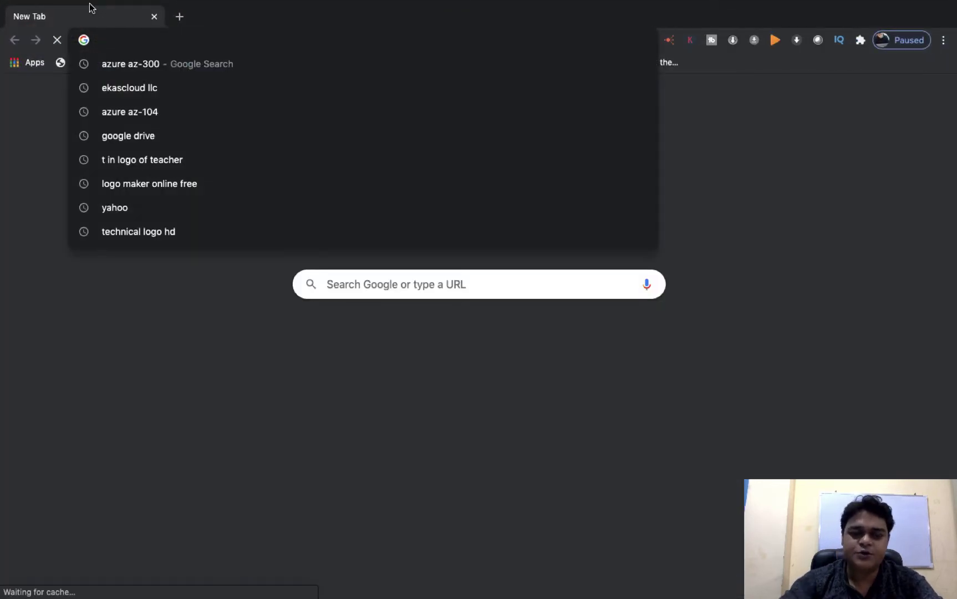
{"action": "type", "text": "192.168.0.1"}
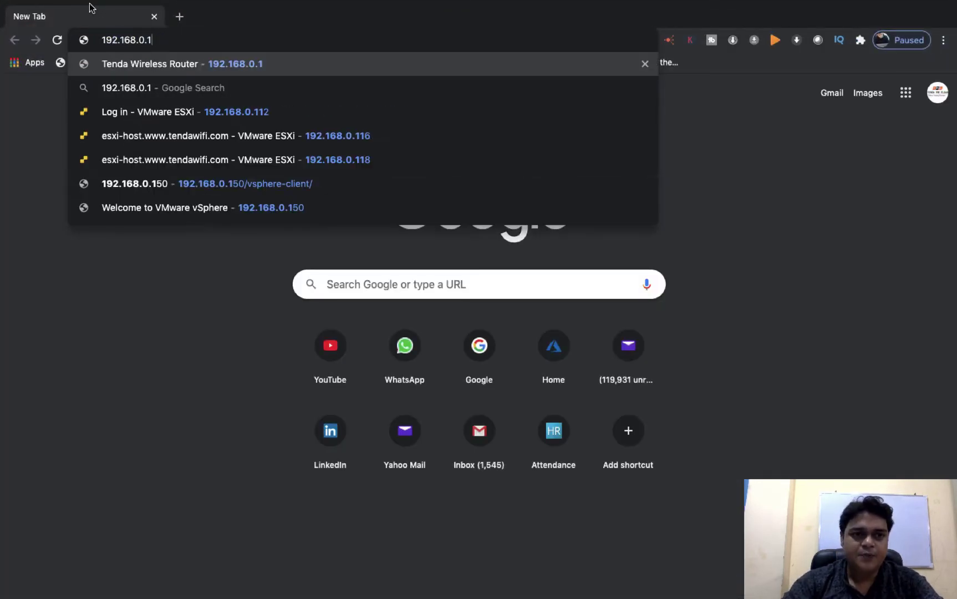
{"action": "type", "text": "03"}
{"action": "key", "text": "Return"}
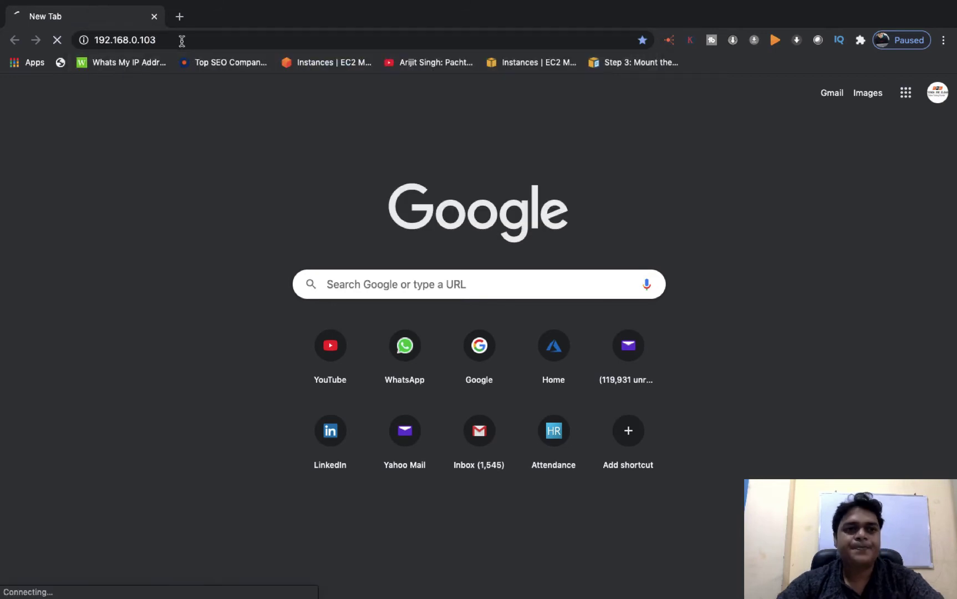
Step: Collapse My Desktops, minimize the Remote Desktop window, and return to the full-screen browser
{"action": "key", "text": "super+Tab"}
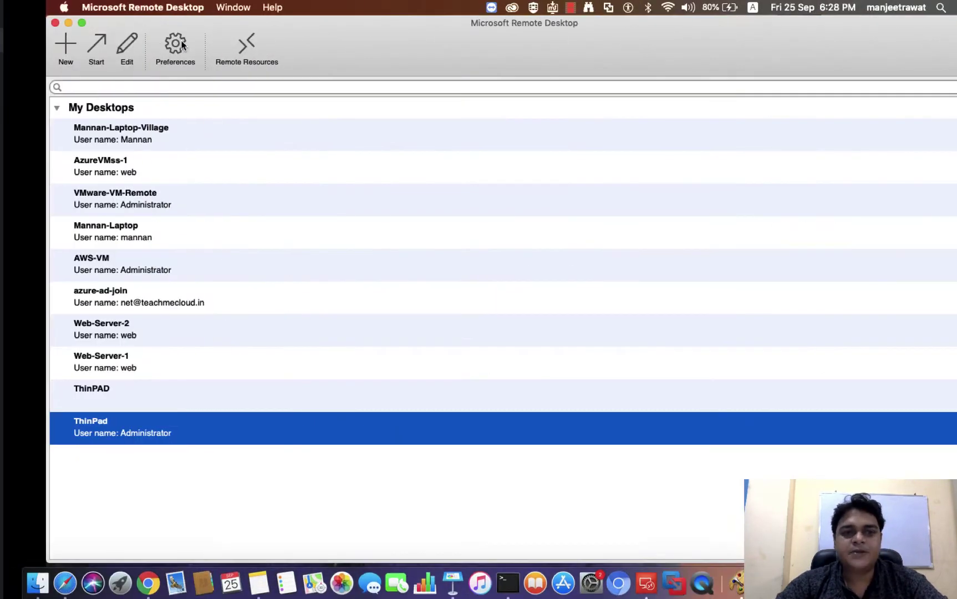
{"action": "key", "text": "ctrl+Right"}
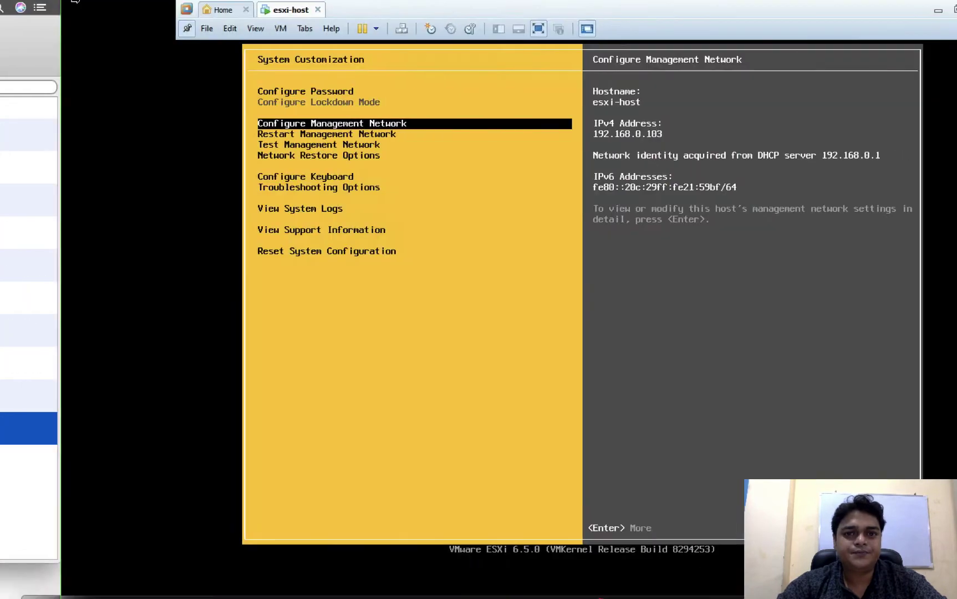
{"action": "key", "text": "ctrl+Left"}
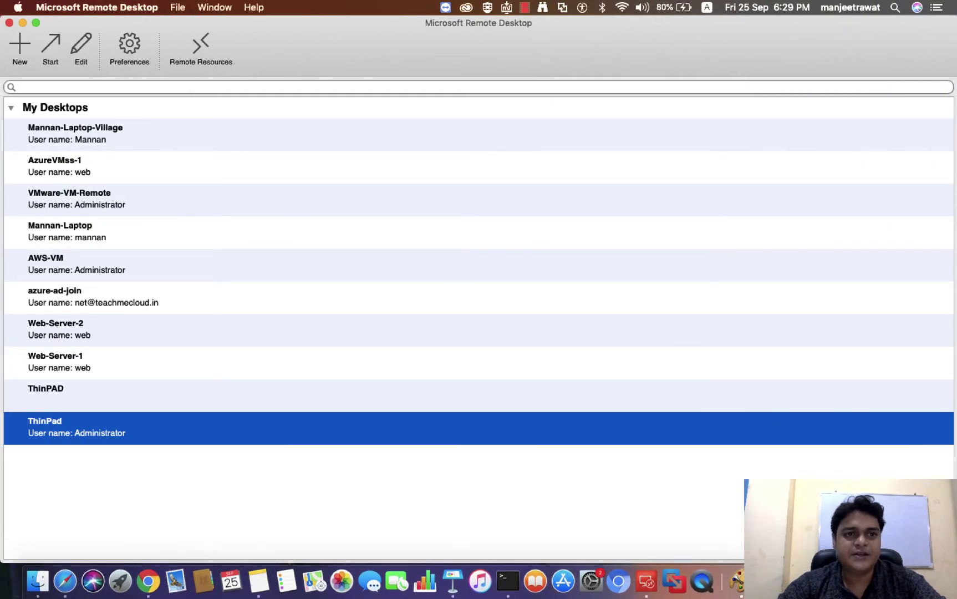
{"action": "double_click", "coordinate": [147, 106]}
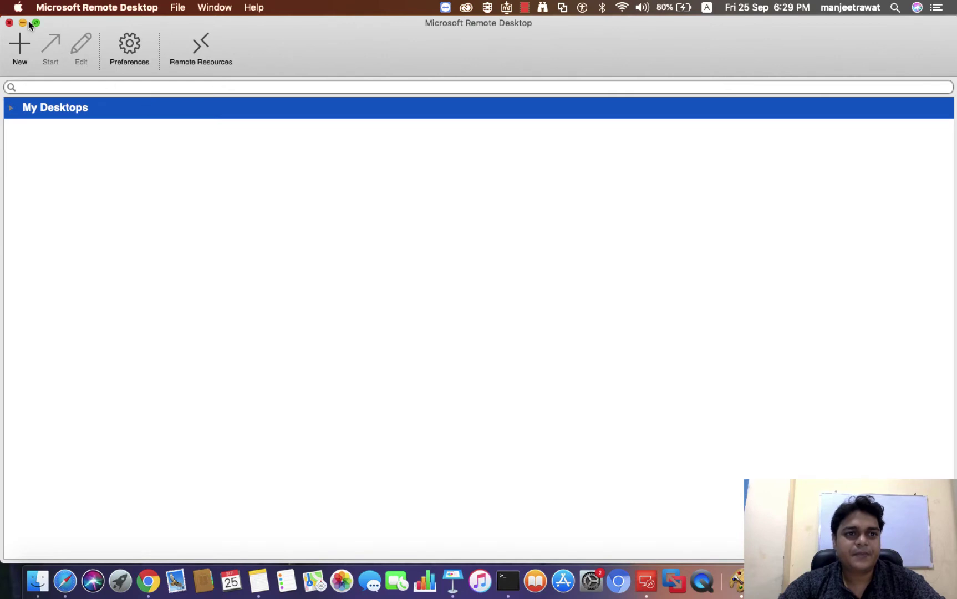
{"action": "left_click", "coordinate": [22, 23]}
{"action": "key", "text": "ctrl+Right"}
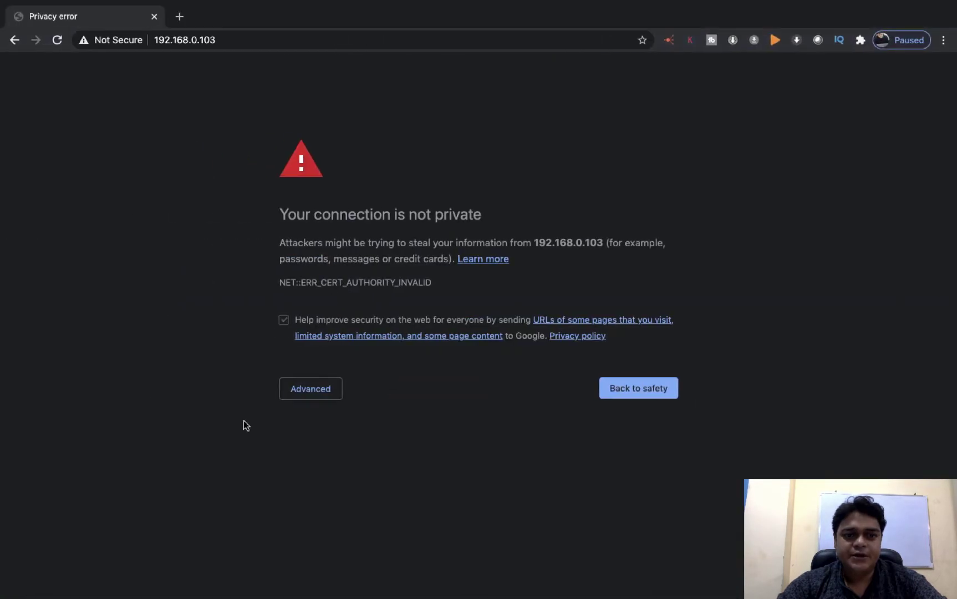
Step: Get past the certificate warning to 192.168.0.103 via Advanced and Proceed
{"action": "left_click", "coordinate": [311, 388]}
{"action": "left_click", "coordinate": [349, 491]}
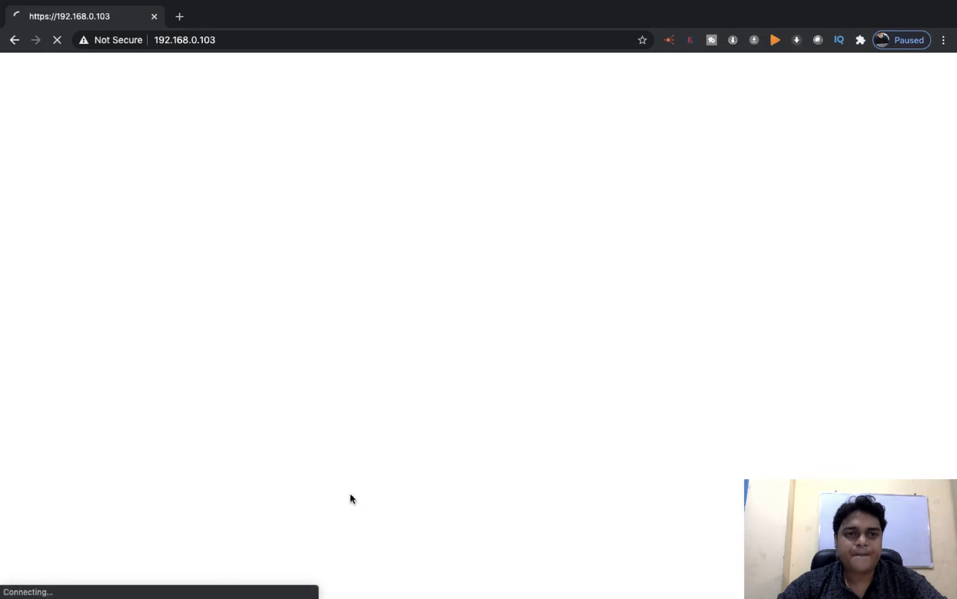
{"action": "key", "text": "ctrl+Left"}
{"action": "key", "text": "ctrl+Right"}
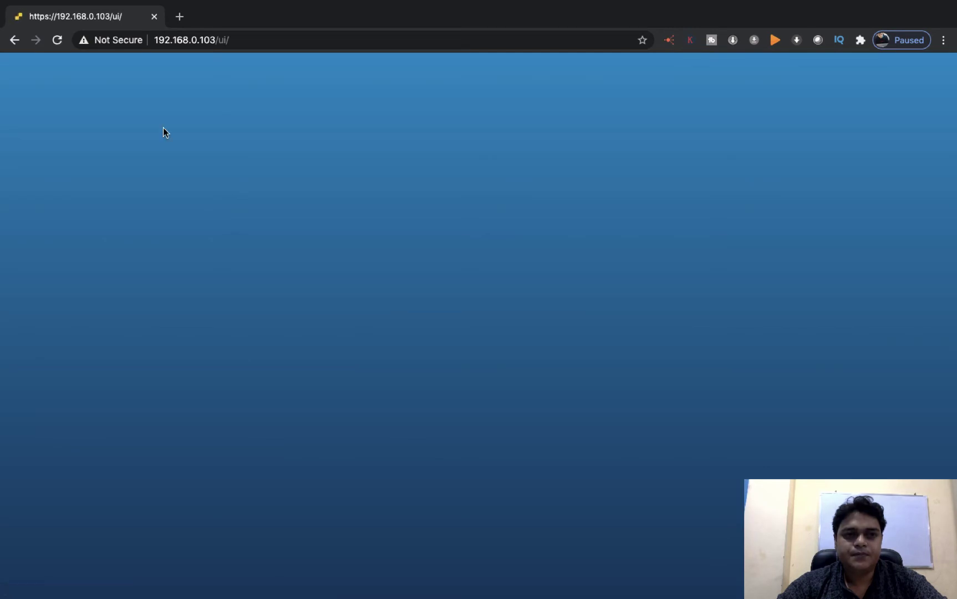
Step: Sign in to the ESXi host as root with the account password
{"action": "left_click", "coordinate": [160, 279]}
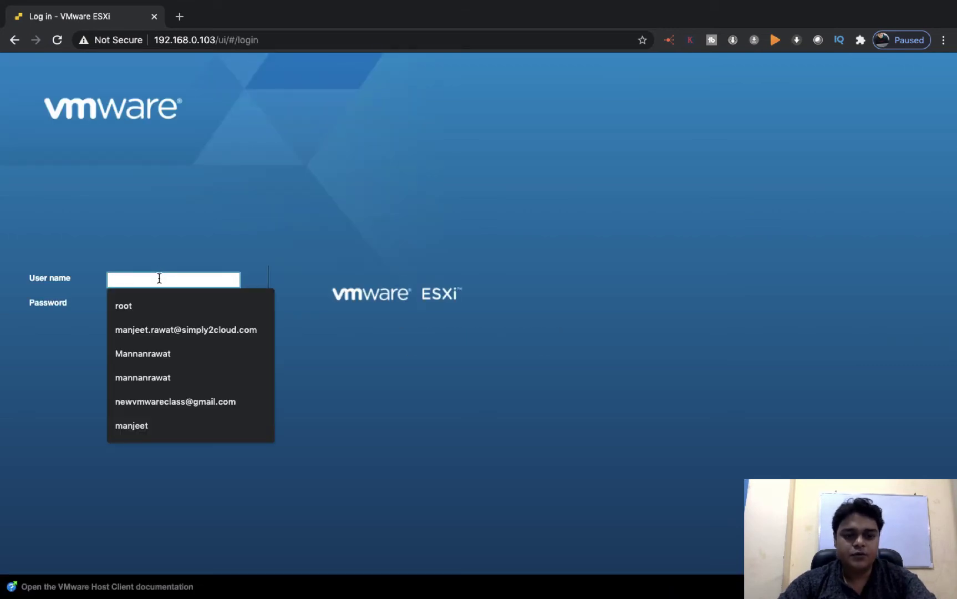
{"action": "key", "text": "Tab"}
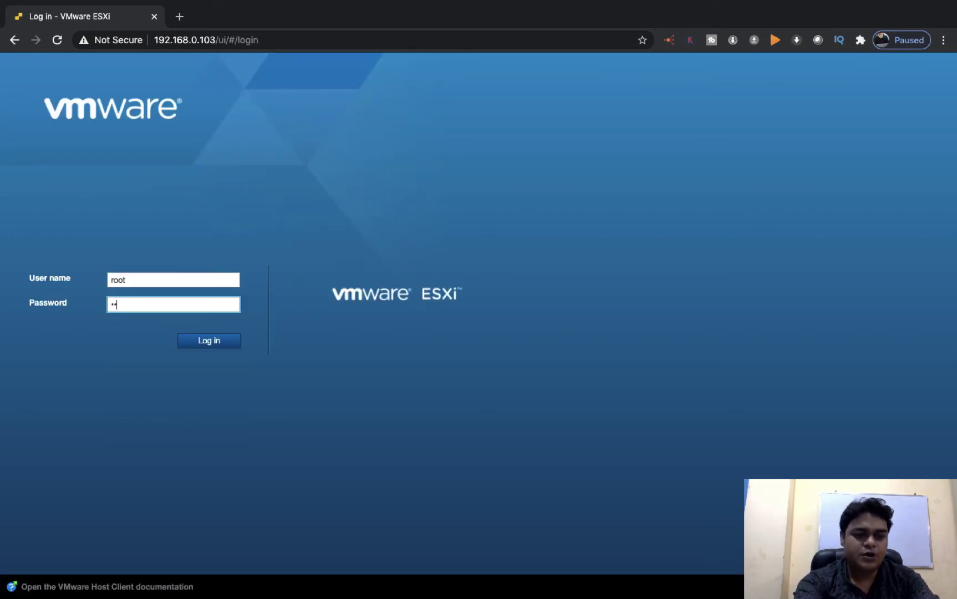
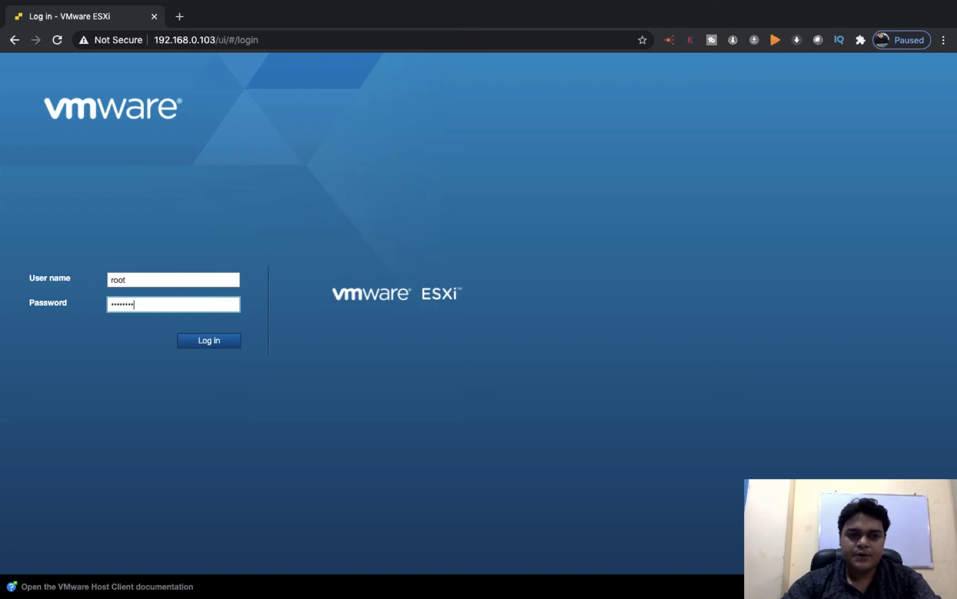
{"action": "key", "text": "Return"}
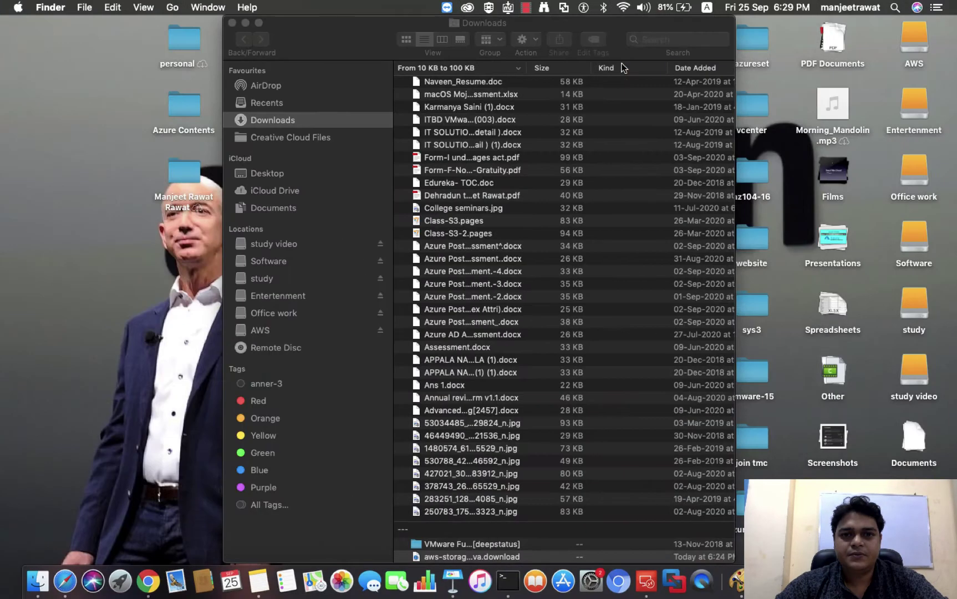
Step: Copy aws-storage-gateway-latest.ova from the Downloads folder
{"action": "scroll", "coordinate": [439, 563], "scroll_direction": "down", "scroll_amount": 2}
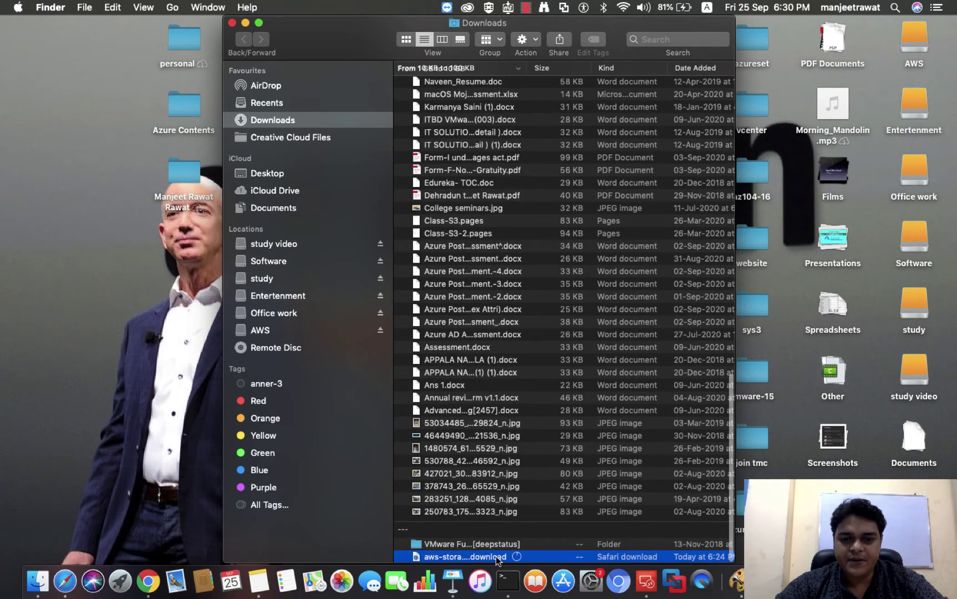
{"action": "scroll", "coordinate": [497, 562], "scroll_direction": "up", "scroll_amount": 2}
{"action": "right_click", "coordinate": [497, 559]}
{"action": "left_click", "coordinate": [465, 559]}
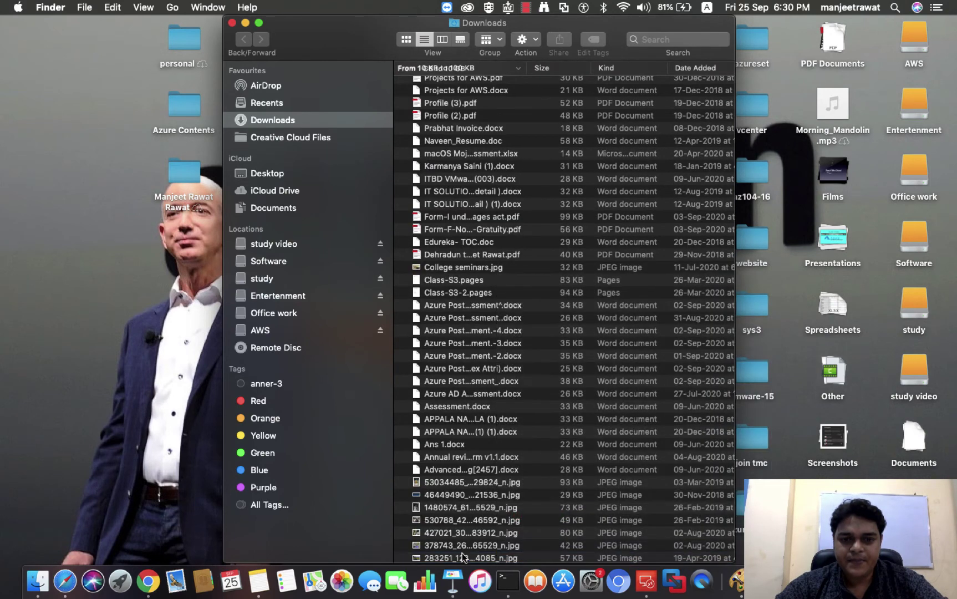
{"action": "scroll", "coordinate": [492, 402], "scroll_direction": "down", "scroll_amount": 3}
{"action": "scroll", "coordinate": [484, 444], "scroll_direction": "up", "scroll_amount": 6}
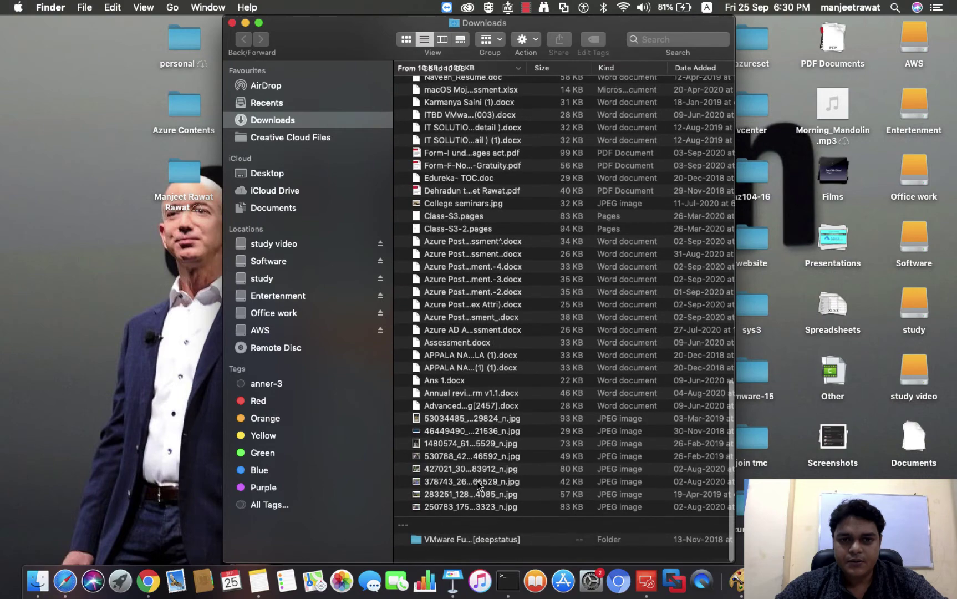
{"action": "scroll", "coordinate": [478, 485], "scroll_direction": "up", "scroll_amount": 15}
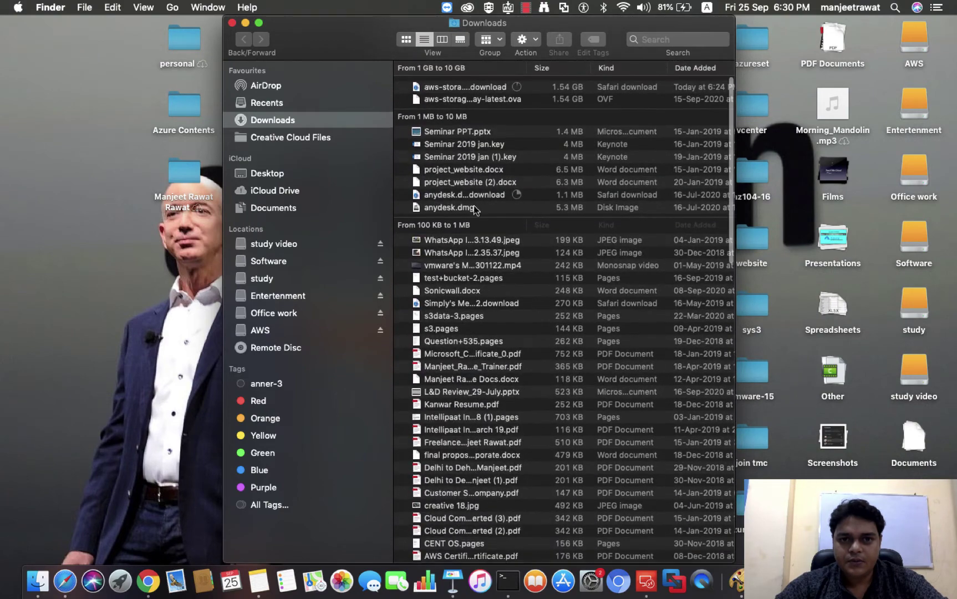
{"action": "left_click", "coordinate": [474, 95]}
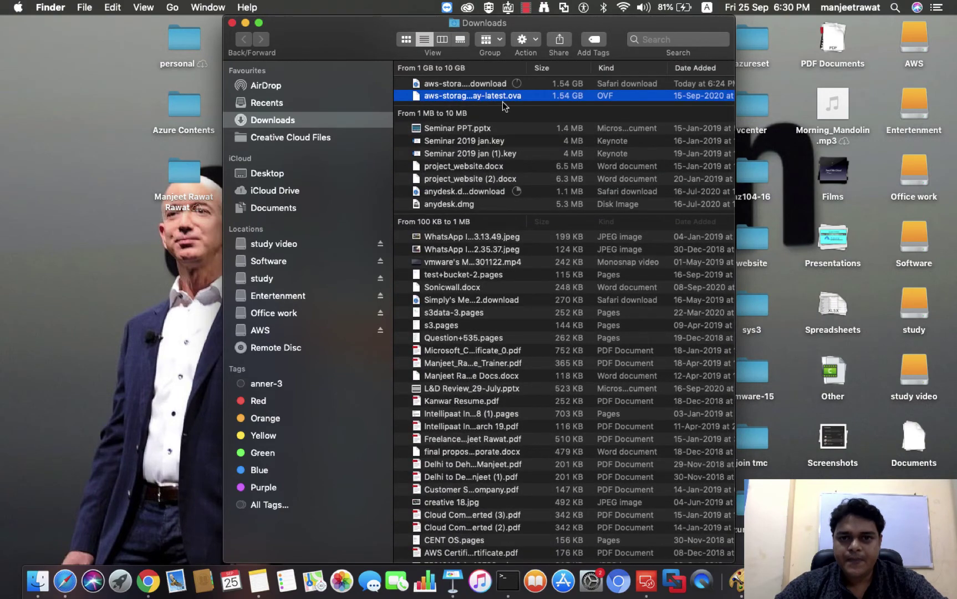
{"action": "right_click", "coordinate": [488, 100]}
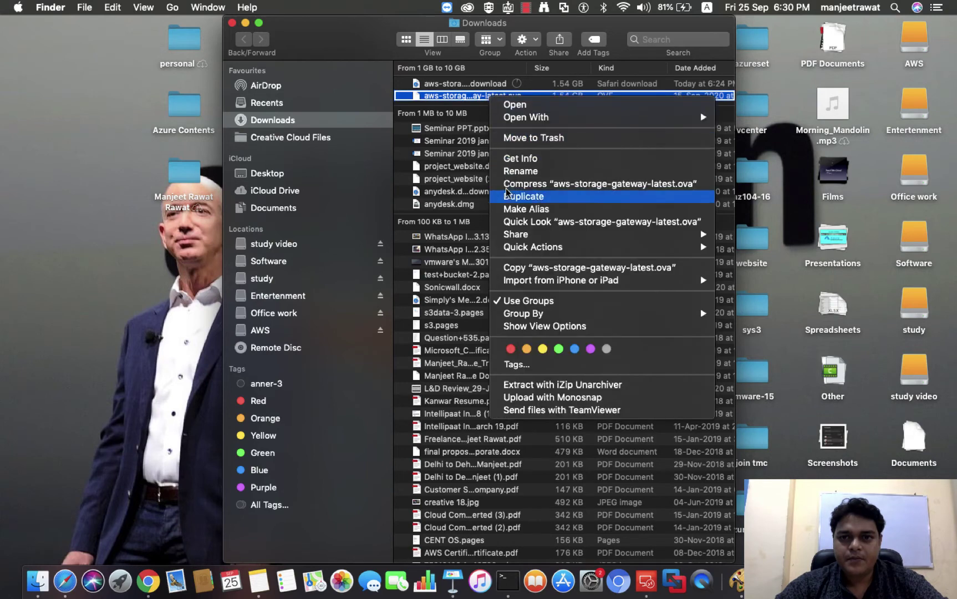
{"action": "left_click", "coordinate": [537, 267]}
Step: Open the AWS drive and paste the gateway image into it
{"action": "left_click", "coordinate": [923, 38]}
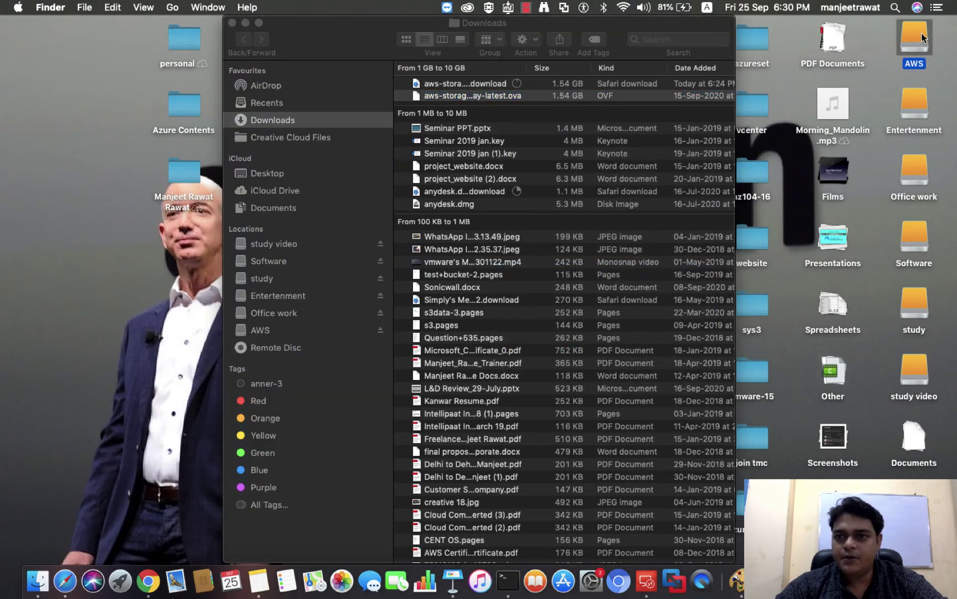
{"action": "double_click", "coordinate": [922, 38]}
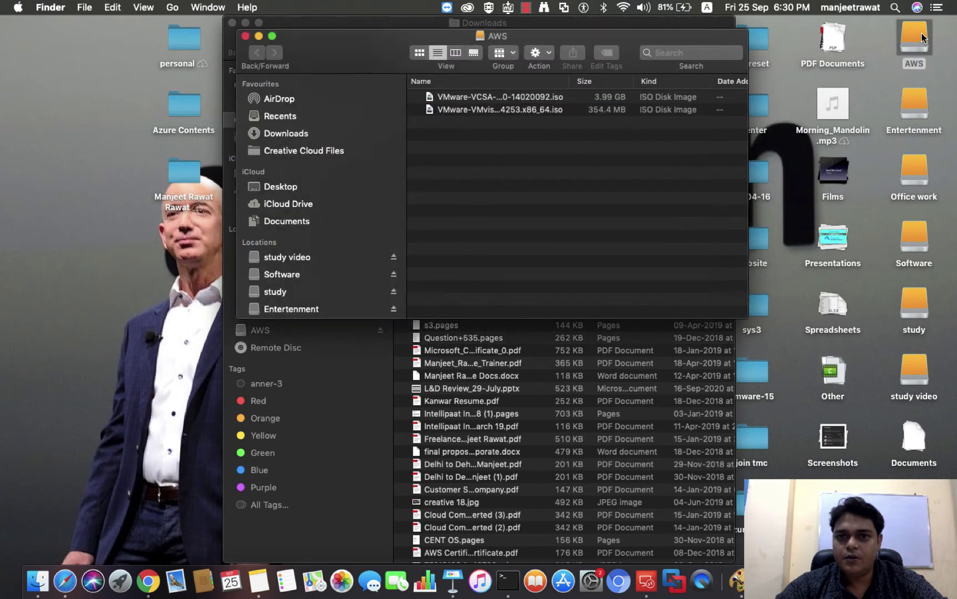
{"action": "right_click", "coordinate": [469, 159]}
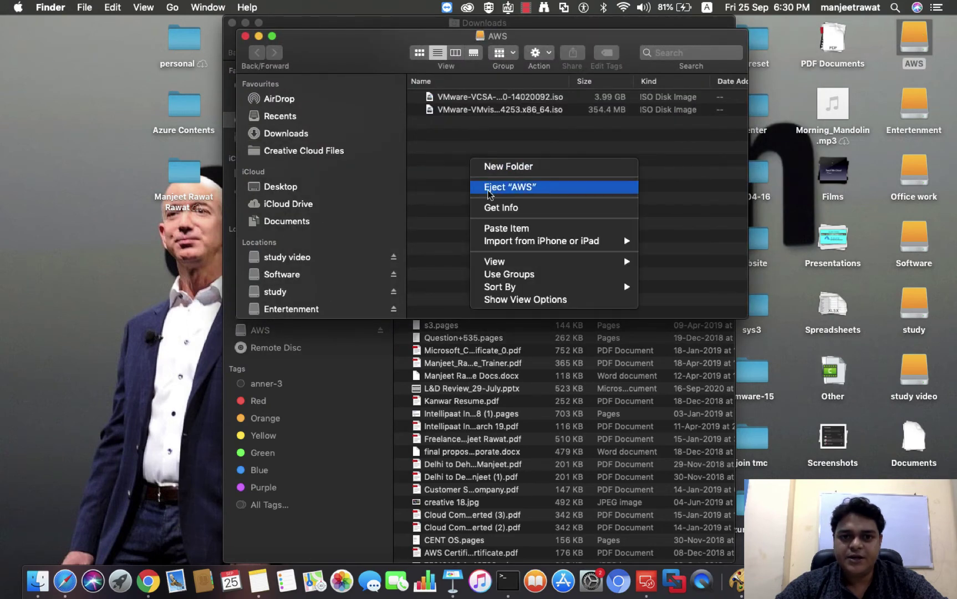
{"action": "left_click", "coordinate": [499, 229]}
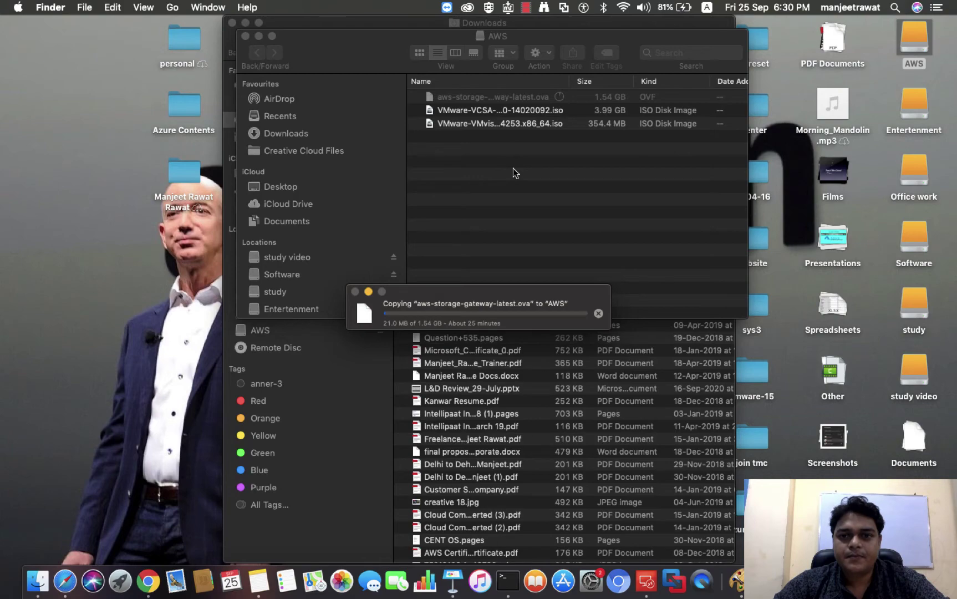
Step: Reveal the still-downloading gateway image in Downloads and copy it
{"action": "key", "text": "ctrl+Right"}
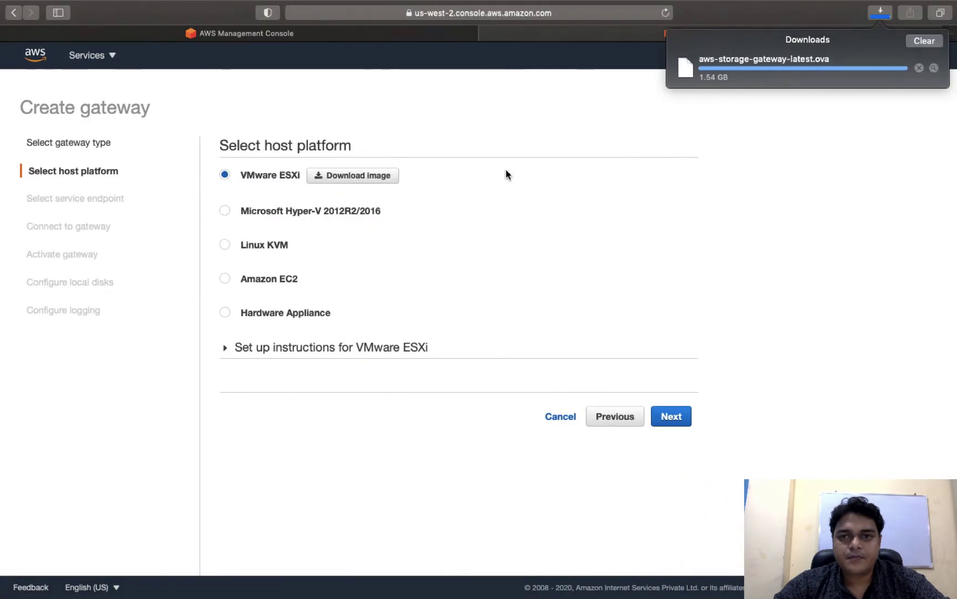
{"action": "key", "text": "ctrl+Left"}
{"action": "key", "text": "ctrl+Right"}
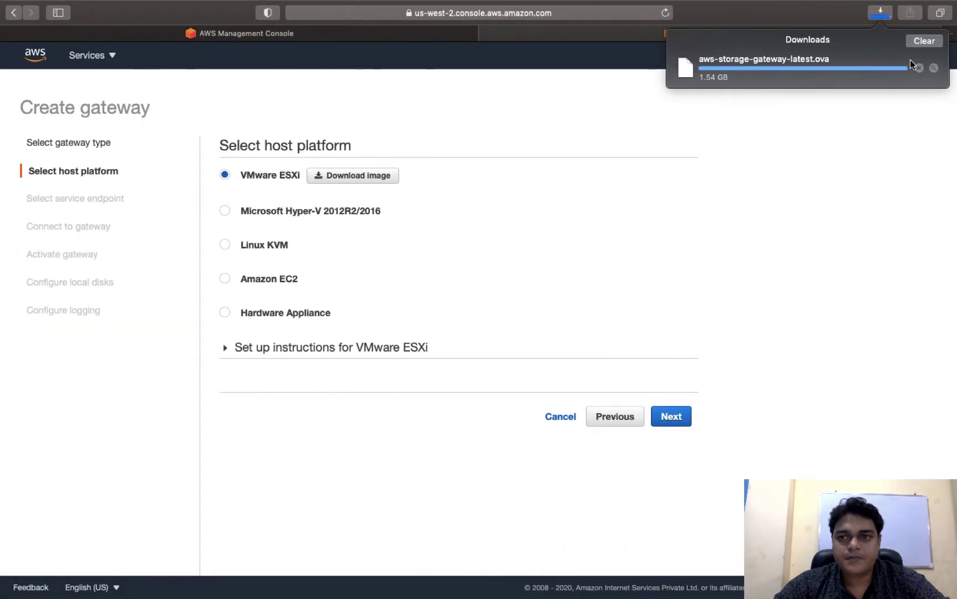
{"action": "left_click", "coordinate": [934, 68]}
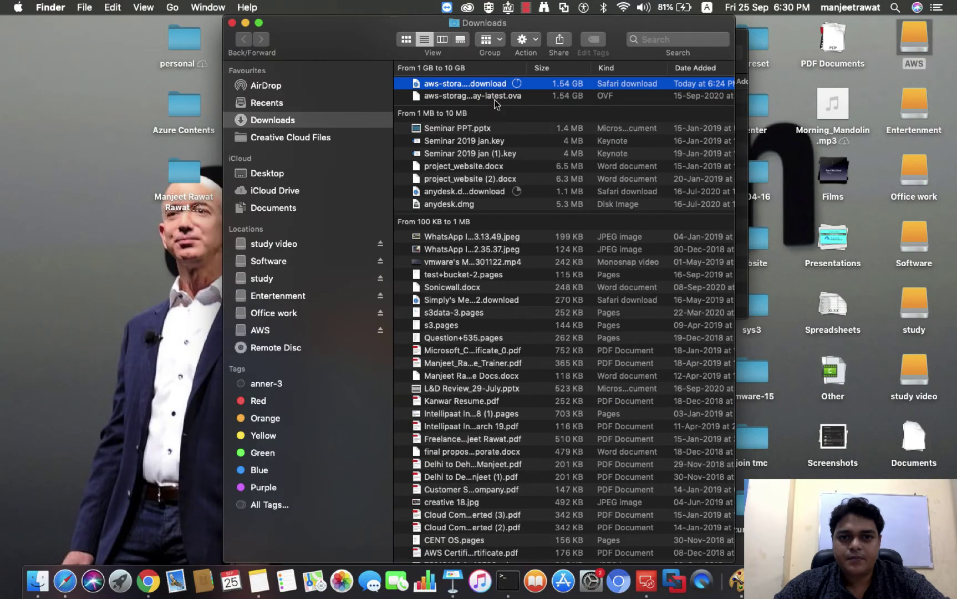
{"action": "right_click", "coordinate": [496, 89]}
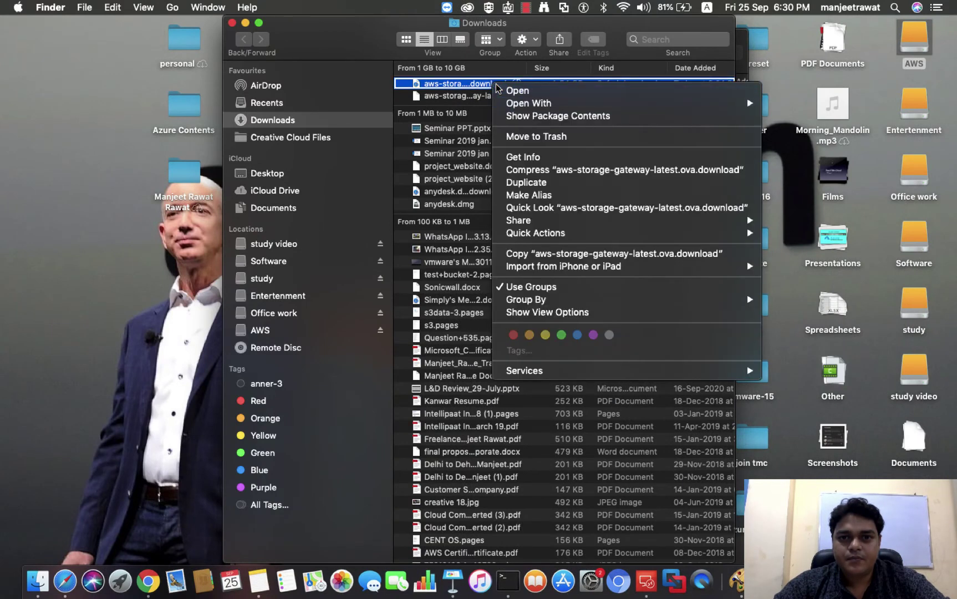
{"action": "left_click", "coordinate": [527, 255]}
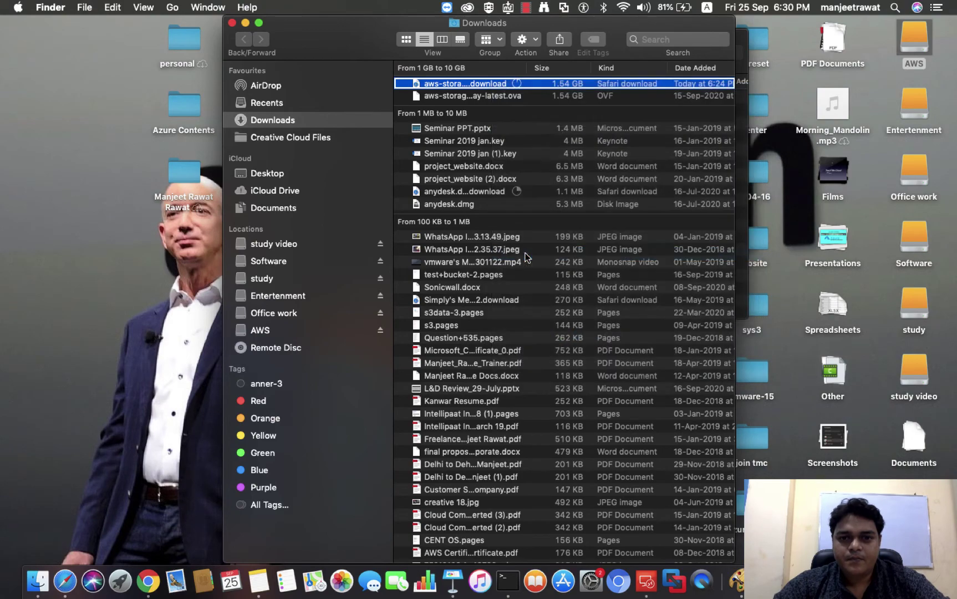
Step: Open the AWS drive's window from the desktop
{"action": "key", "text": "ctrl+Right"}
{"action": "key", "text": "ctrl+Right"}
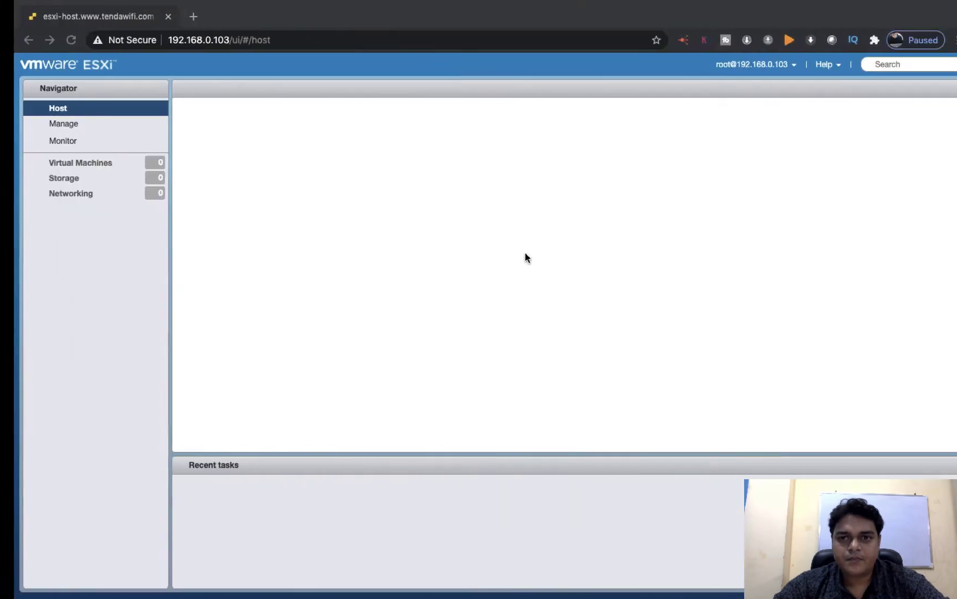
{"action": "key", "text": "ctrl+Left"}
{"action": "key", "text": "ctrl+Left"}
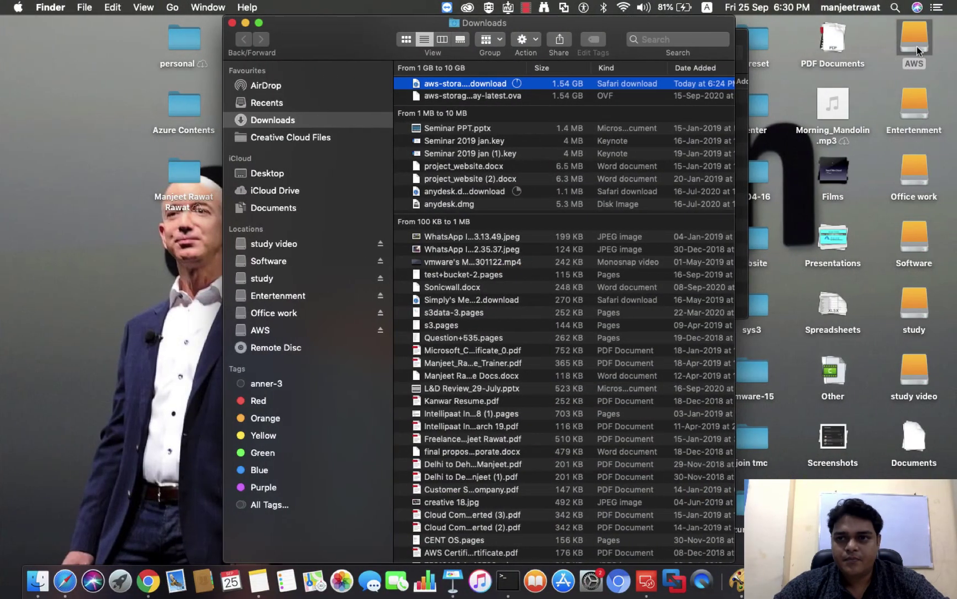
{"action": "double_click", "coordinate": [917, 51]}
Step: Paste the partial .ova.download file into the AWS drive, then move to another Space
{"action": "right_click", "coordinate": [480, 180]}
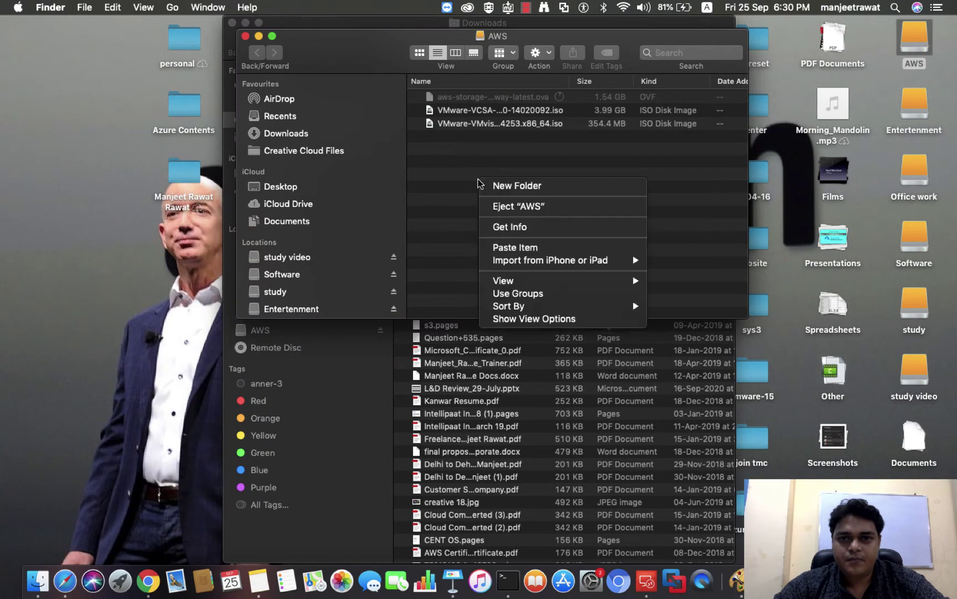
{"action": "left_click", "coordinate": [511, 250]}
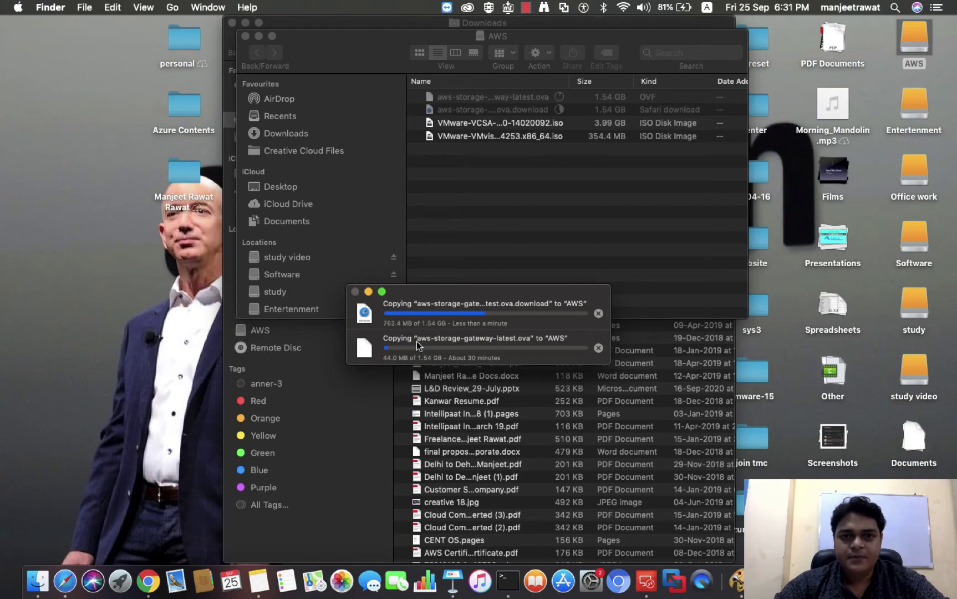
{"action": "key", "text": "ctrl+Right"}
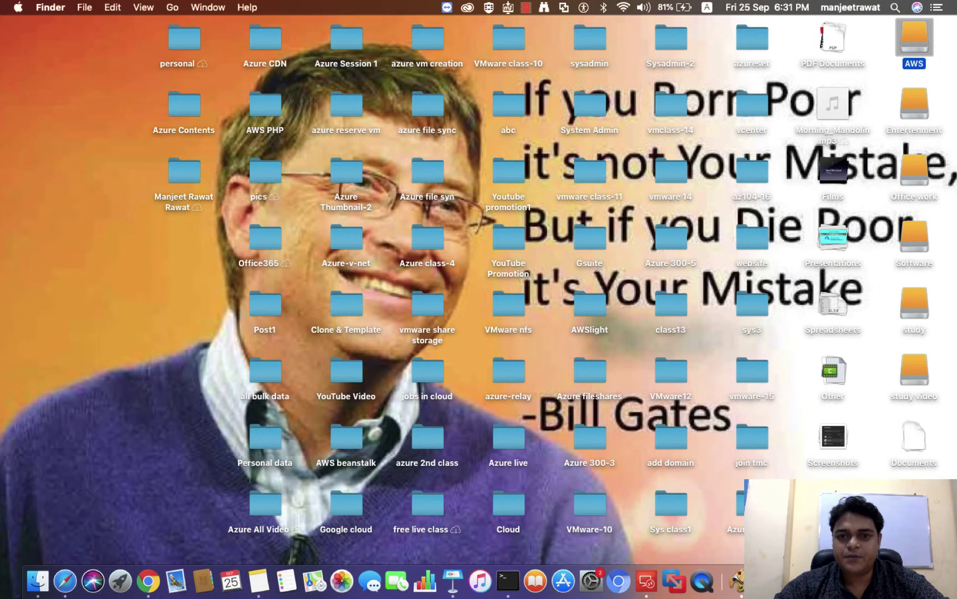
Step: Clear the finished gateway image from the browser's download list
{"action": "right_click", "coordinate": [865, 582]}
{"action": "left_click", "coordinate": [820, 451]}
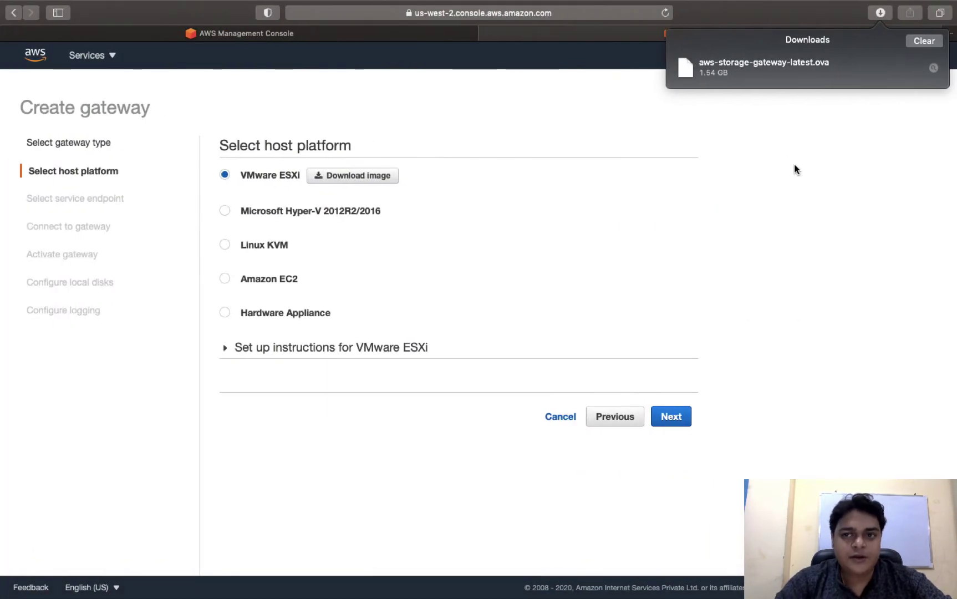
{"action": "left_click", "coordinate": [924, 41]}
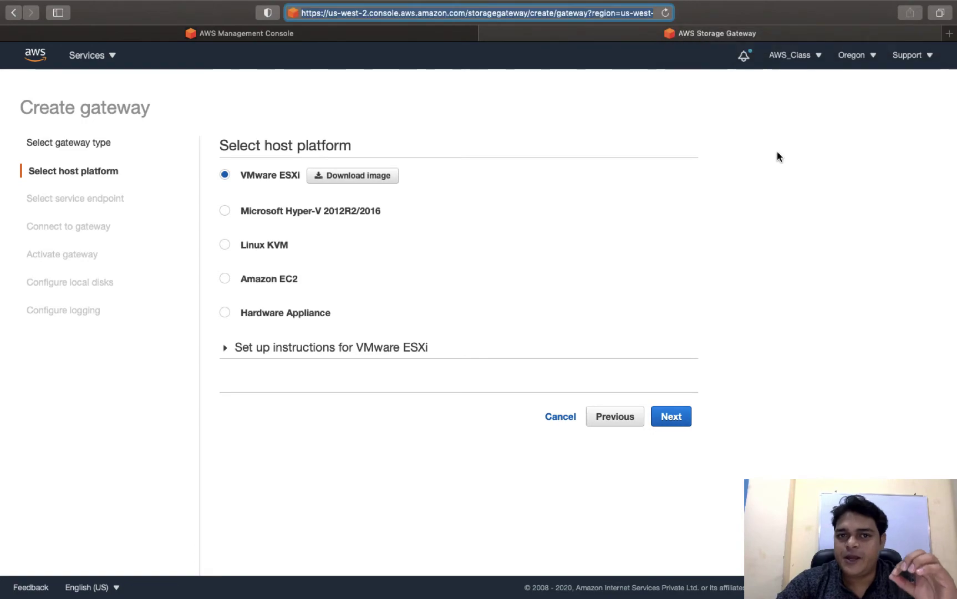
Step: Cycle through the ESXi host page and AWS Create gateway Spaces back to the Finder desktop
{"action": "key", "text": "ctrl+Left"}
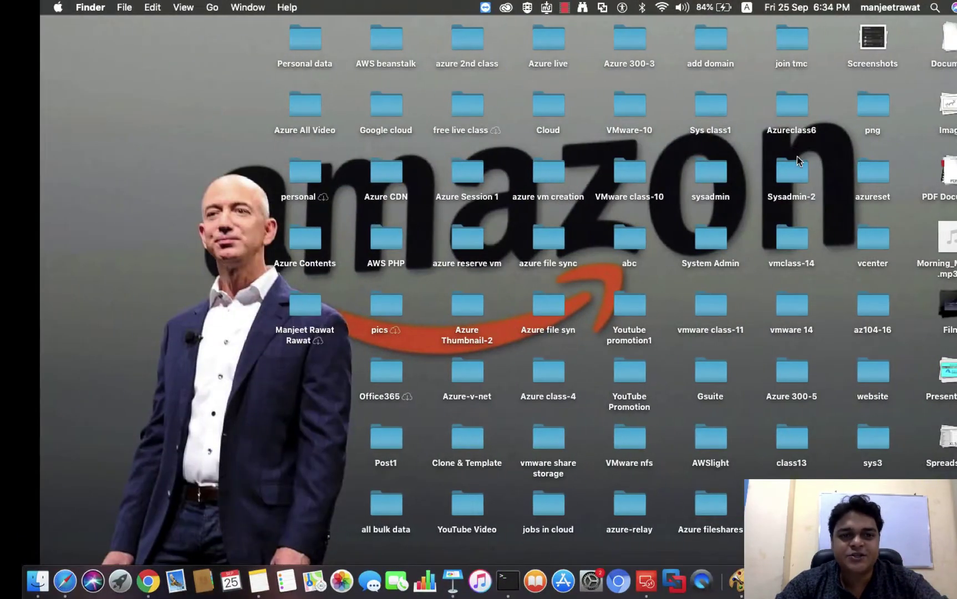
{"action": "key", "text": "ctrl+Right"}
{"action": "key", "text": "ctrl+Right"}
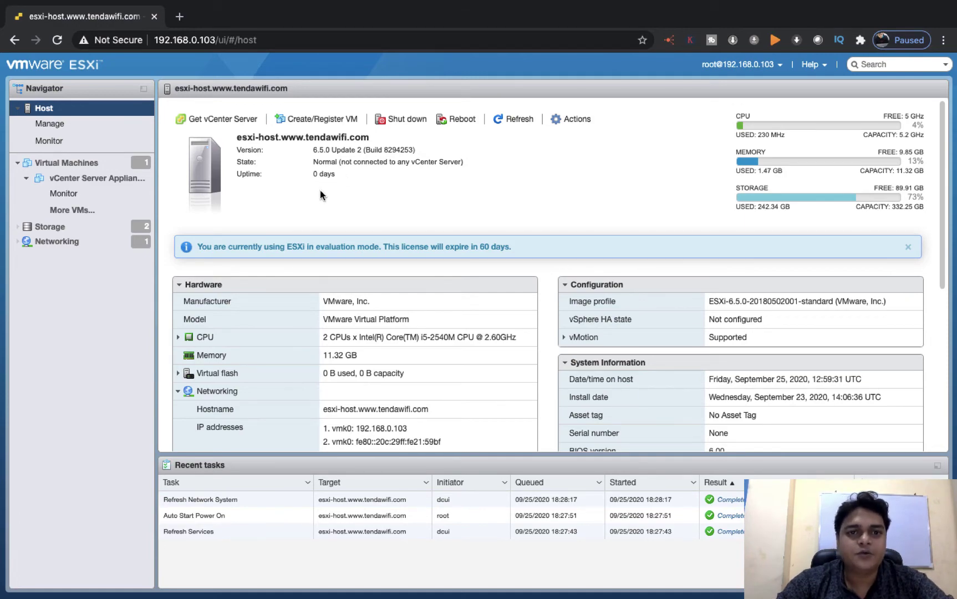
{"action": "key", "text": "ctrl+Right"}
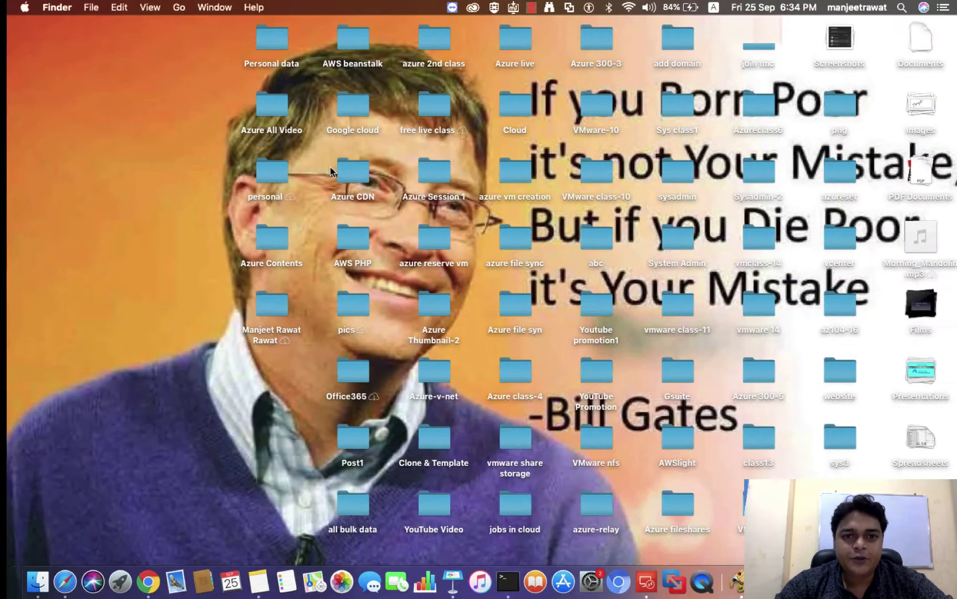
{"action": "key", "text": "ctrl+Left"}
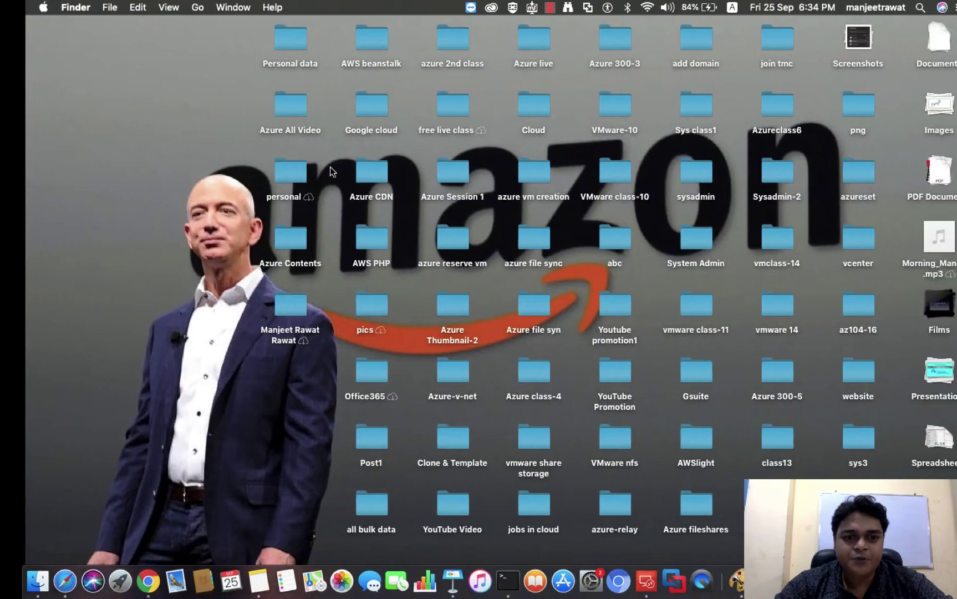
{"action": "key", "text": "ctrl+Right"}
{"action": "key", "text": "ctrl+Left"}
{"action": "key", "text": "ctrl+Left"}
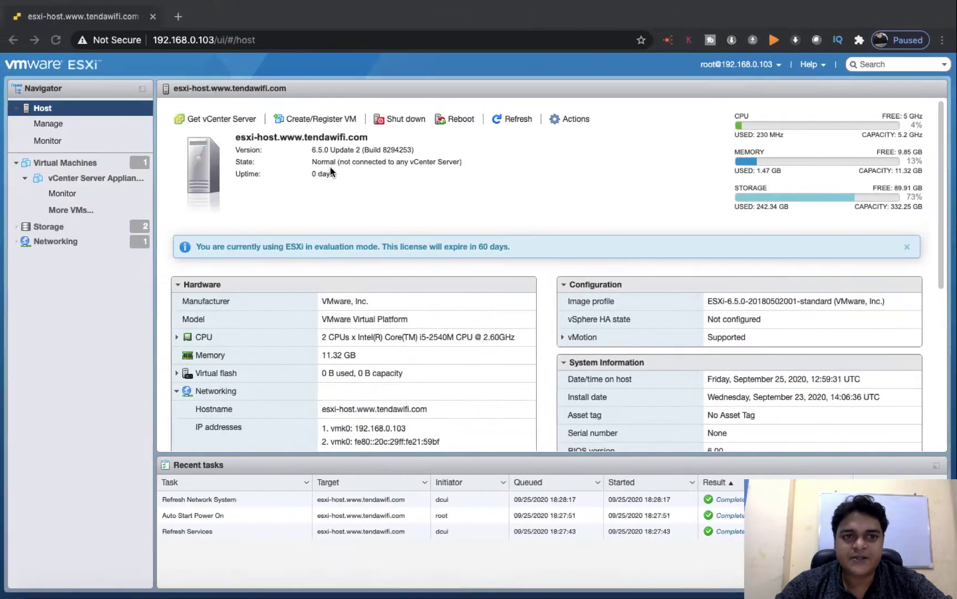
{"action": "key", "text": "ctrl+Left"}
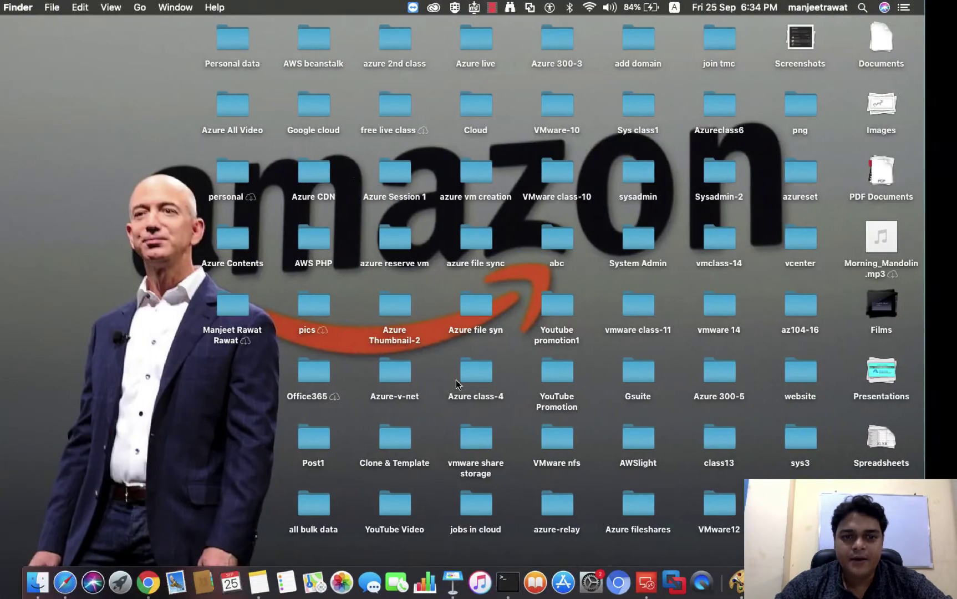
{"action": "right_click", "coordinate": [647, 580]}
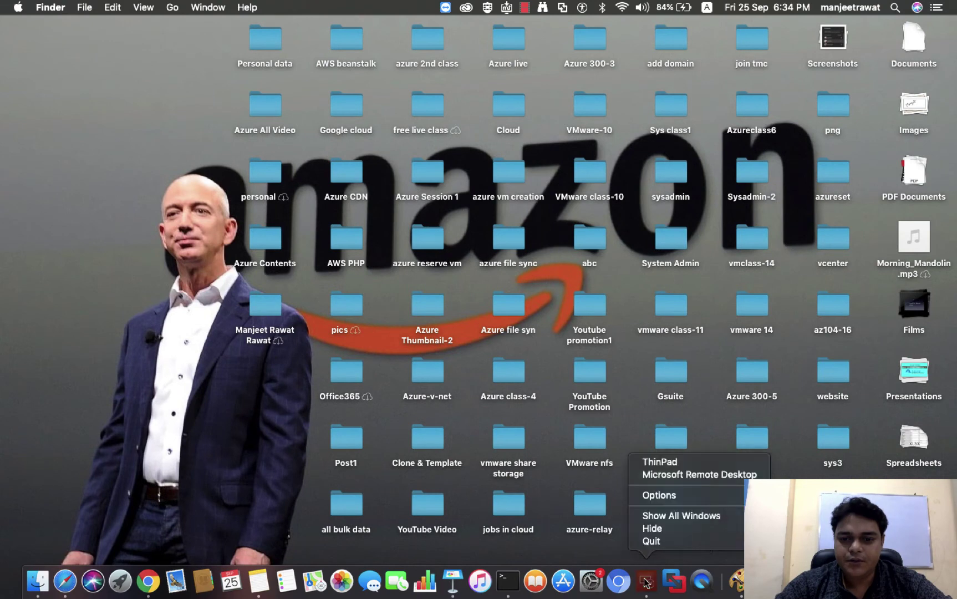
{"action": "left_click", "coordinate": [688, 475]}
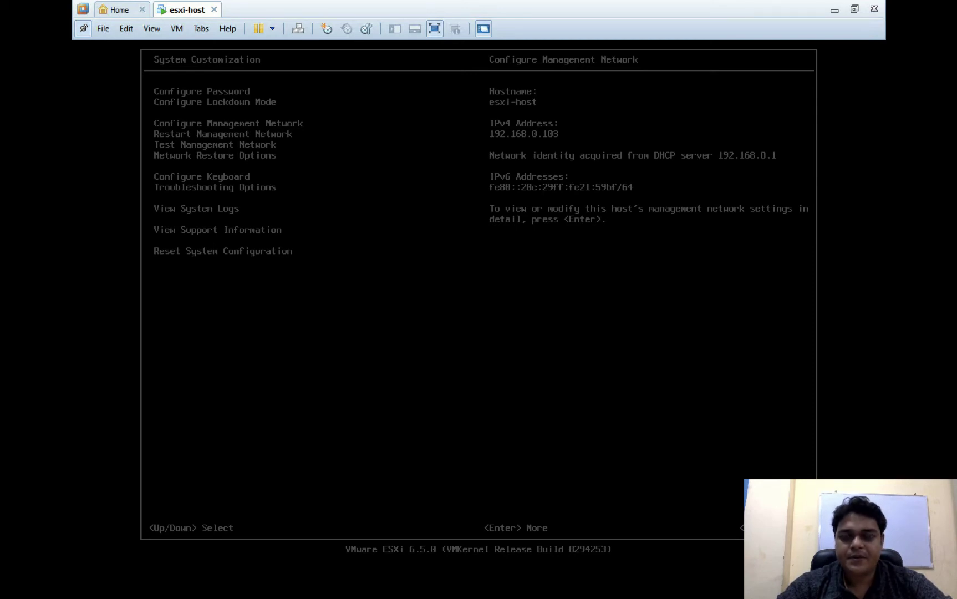
{"action": "key", "text": "ctrl+Left"}
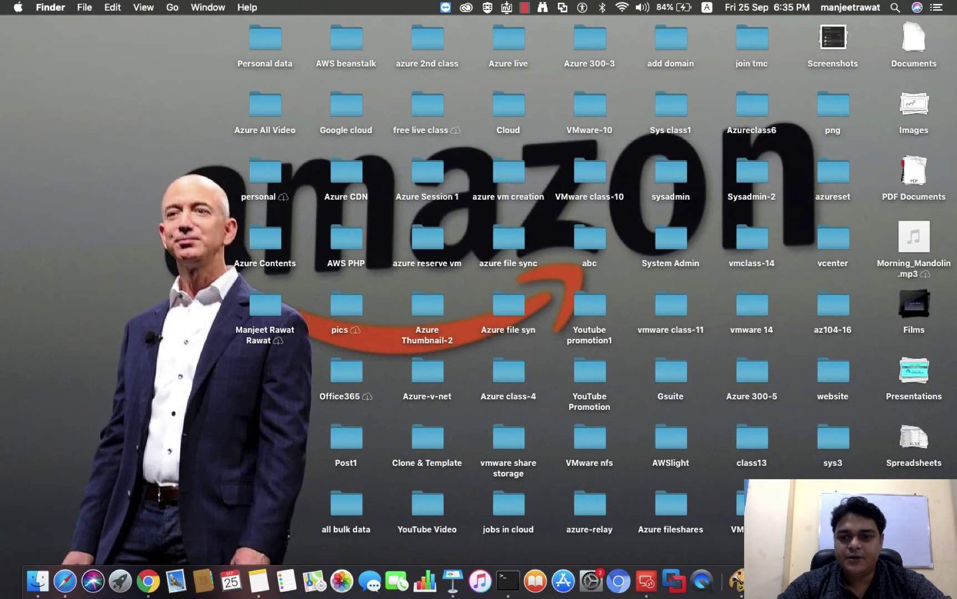
{"action": "right_click", "coordinate": [865, 581]}
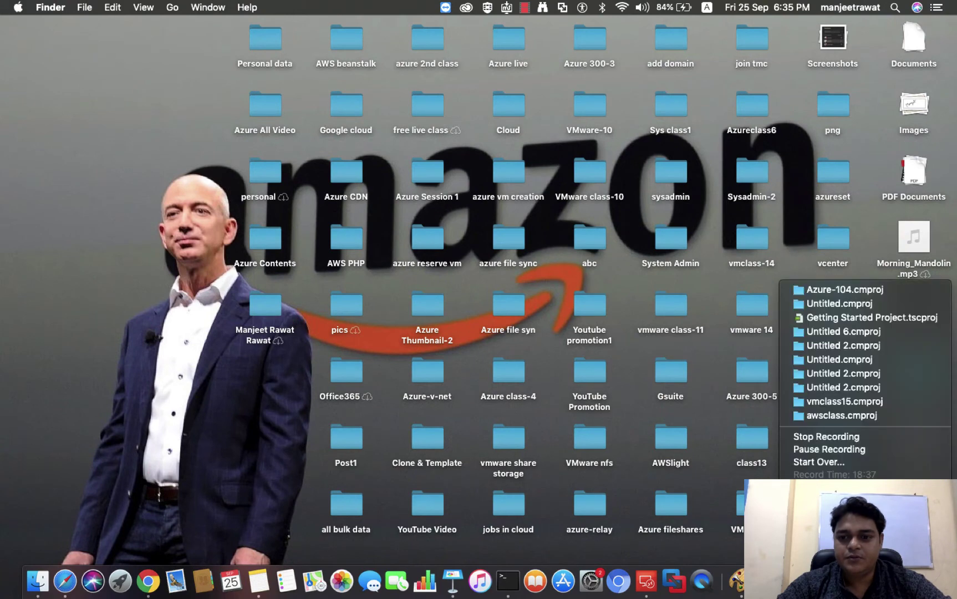
{"action": "left_click", "coordinate": [820, 448]}
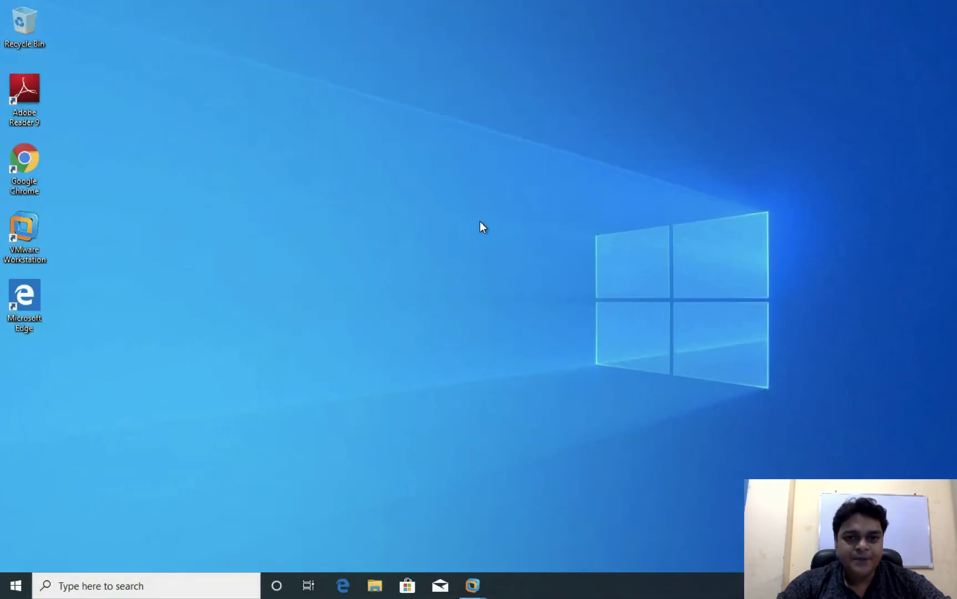
Step: Refresh the Windows desktop, launch Chrome and browse to 192.168.0.103
{"action": "right_click", "coordinate": [481, 222]}
{"action": "left_click", "coordinate": [515, 261]}
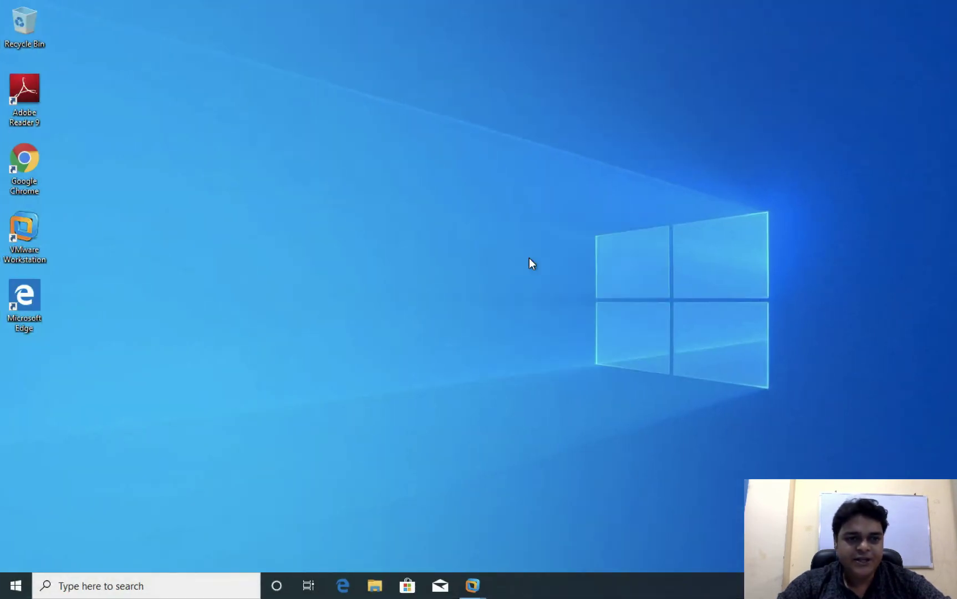
{"action": "right_click", "coordinate": [34, 167]}
{"action": "left_click", "coordinate": [85, 172]}
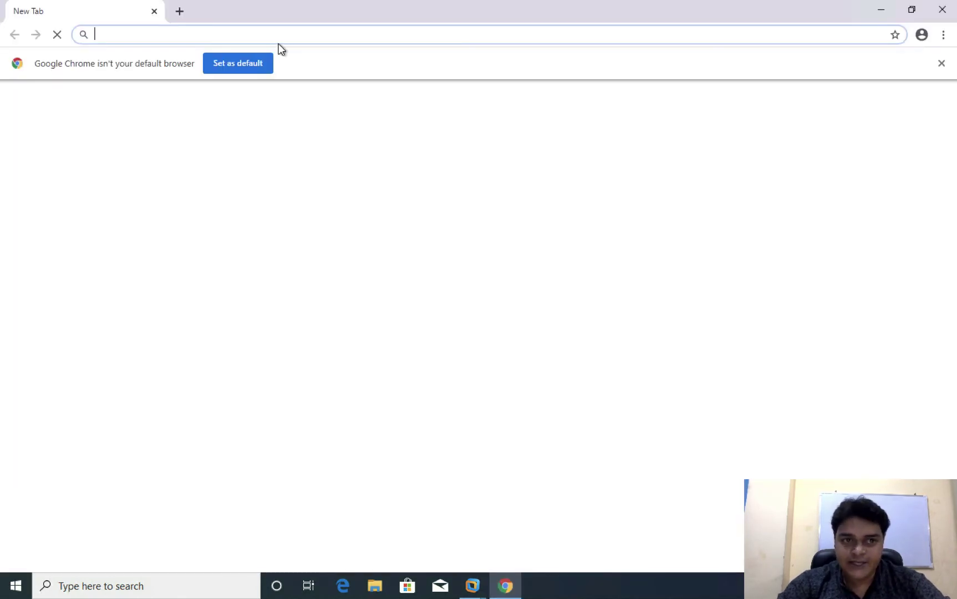
{"action": "type", "text": "192"}
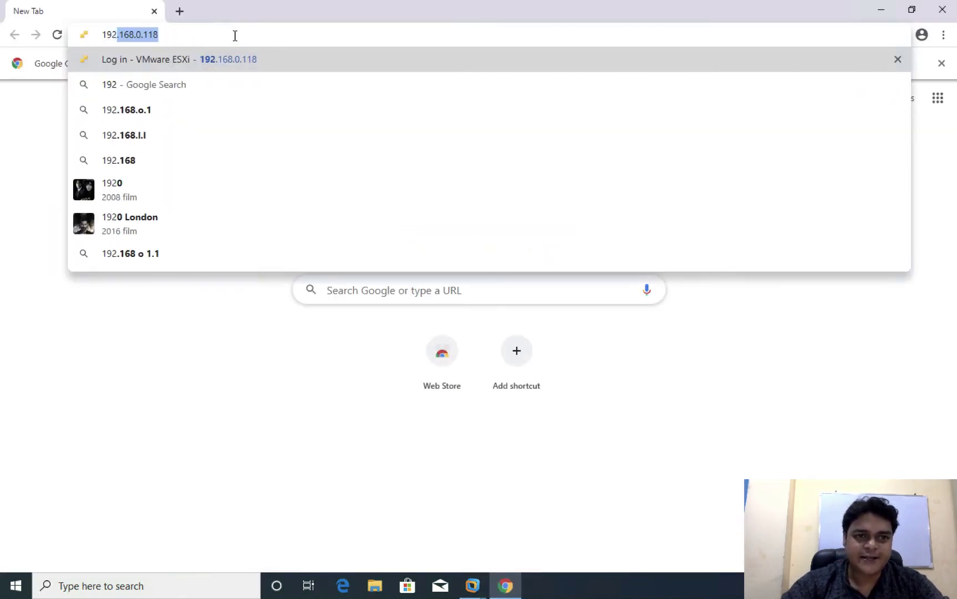
{"action": "type", "text": ".168.0.103"}
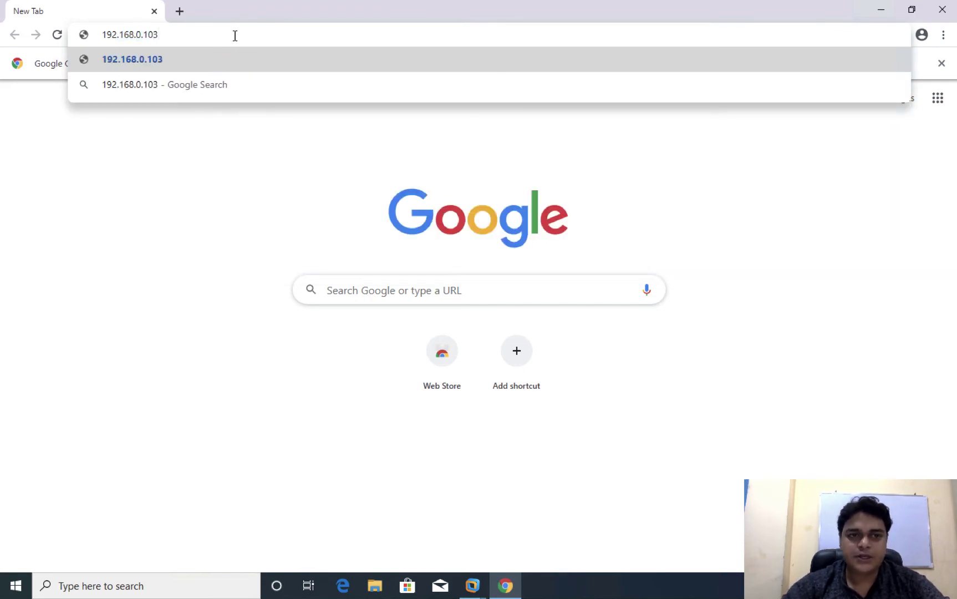
{"action": "key", "text": "Return"}
Step: Proceed past the certificate warning and log in to the ESXi Host Client as root
{"action": "left_click", "coordinate": [312, 408]}
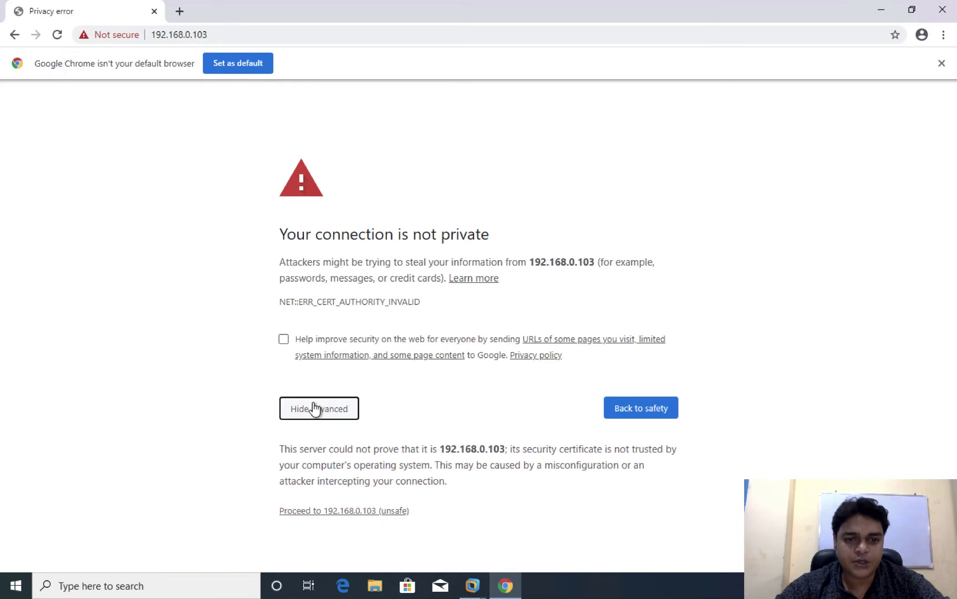
{"action": "left_click", "coordinate": [344, 511]}
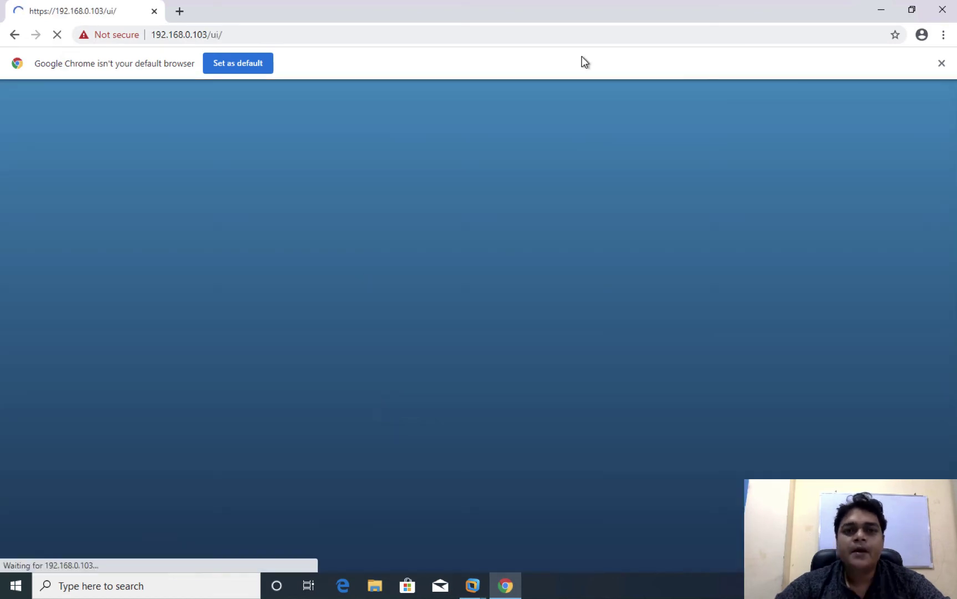
{"action": "left_click", "coordinate": [941, 63]}
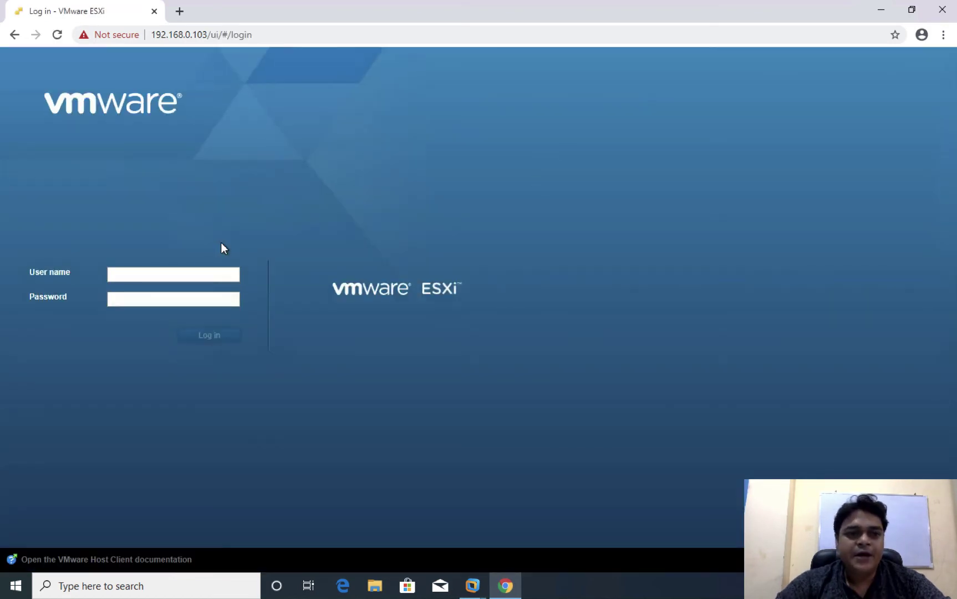
{"action": "left_click", "coordinate": [175, 278]}
{"action": "type", "text": "root"}
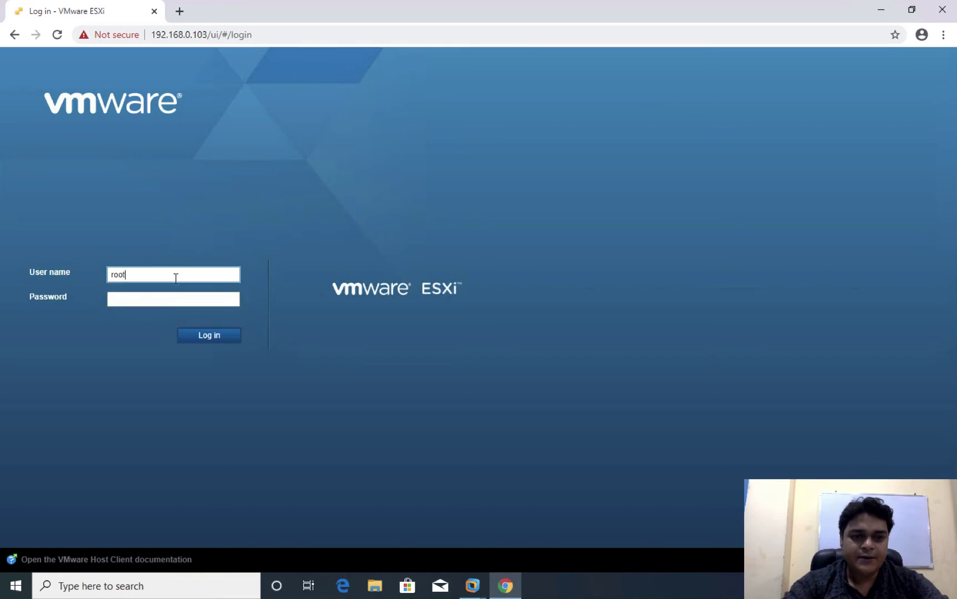
{"action": "key", "text": "Tab"}
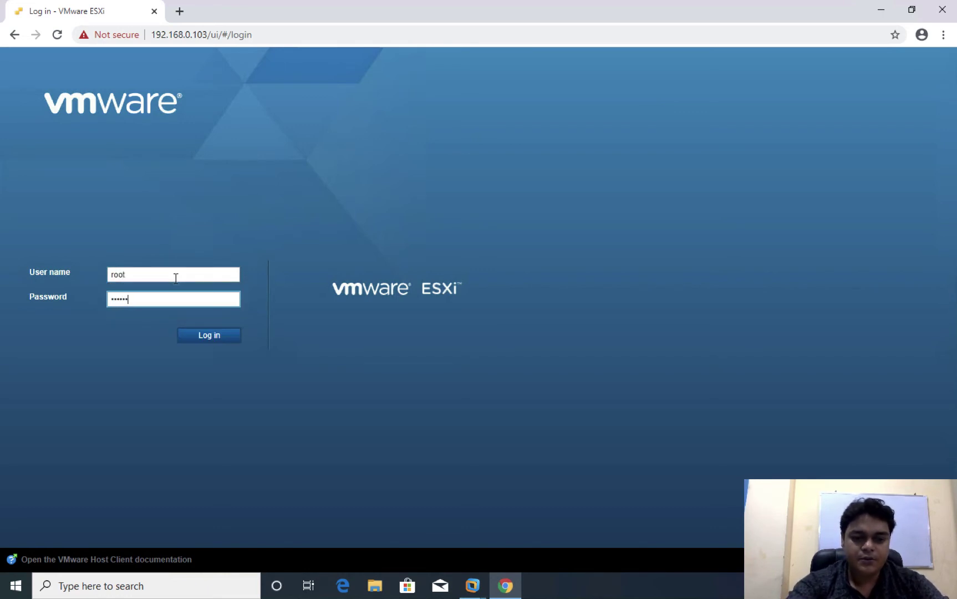
{"action": "key", "text": "Return"}
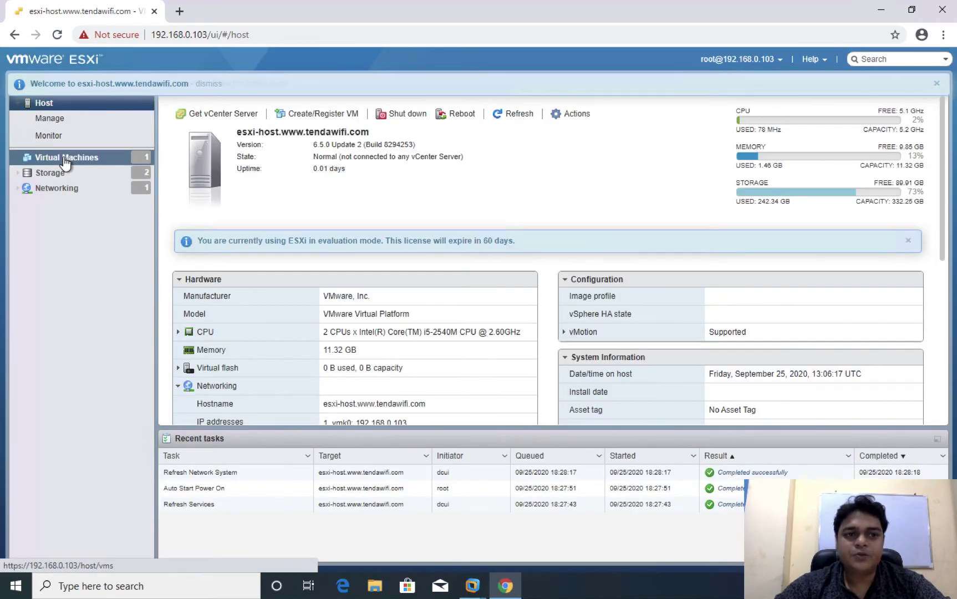
Step: Create a new virtual machine deployed from an OVF/OVA file, named AWS-Gateway
{"action": "left_click", "coordinate": [66, 160]}
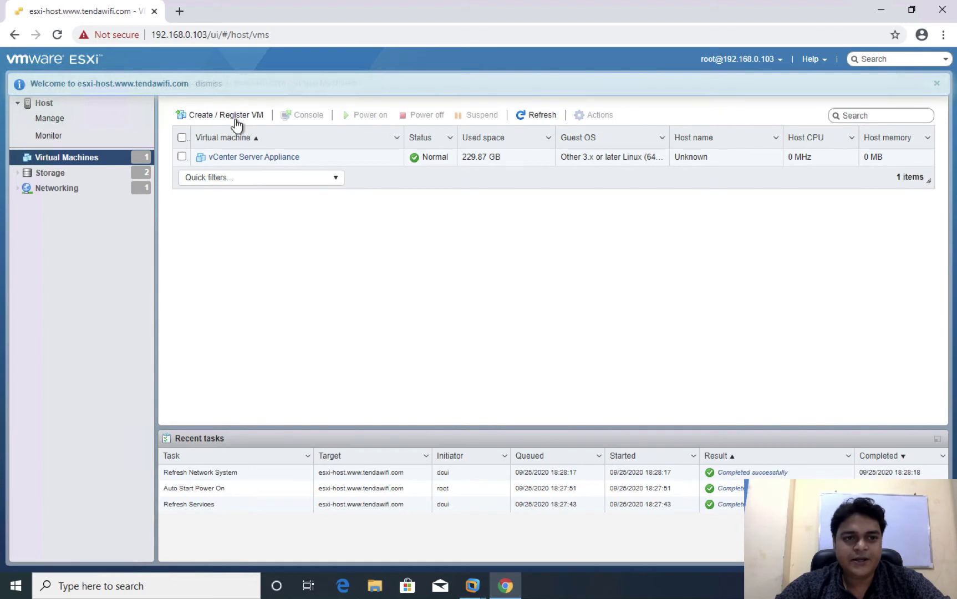
{"action": "left_click", "coordinate": [234, 118]}
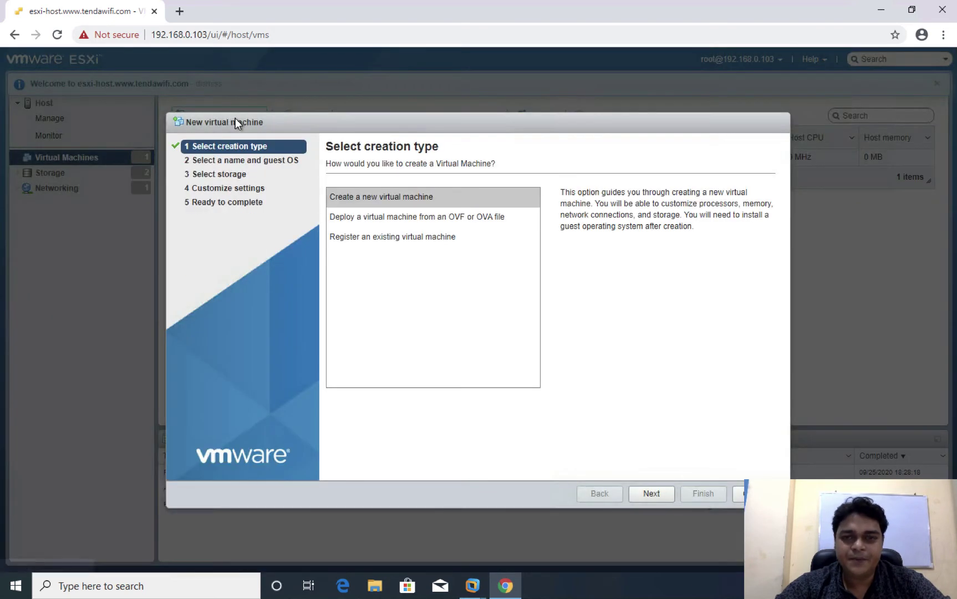
{"action": "left_click", "coordinate": [420, 212]}
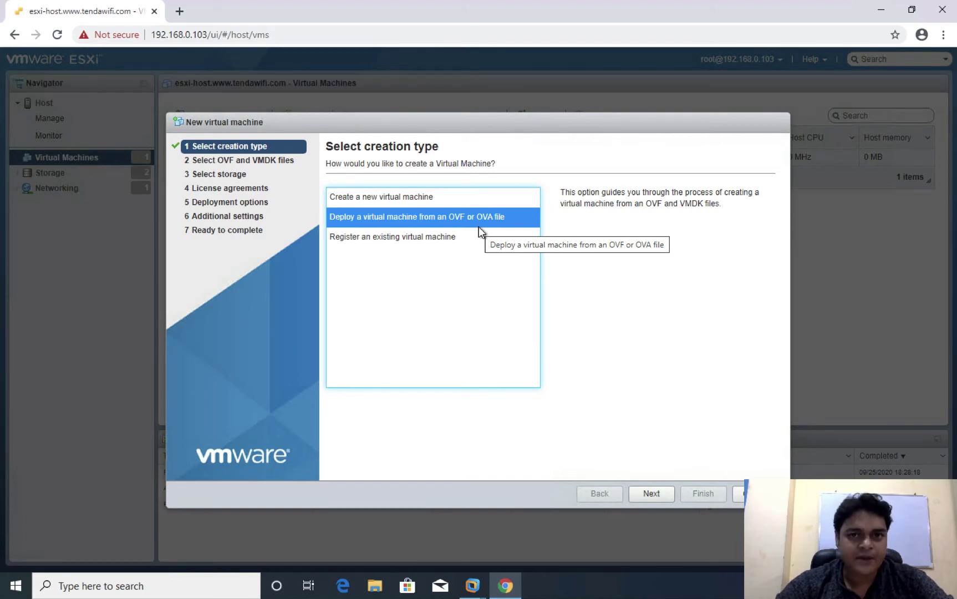
{"action": "left_click", "coordinate": [652, 493]}
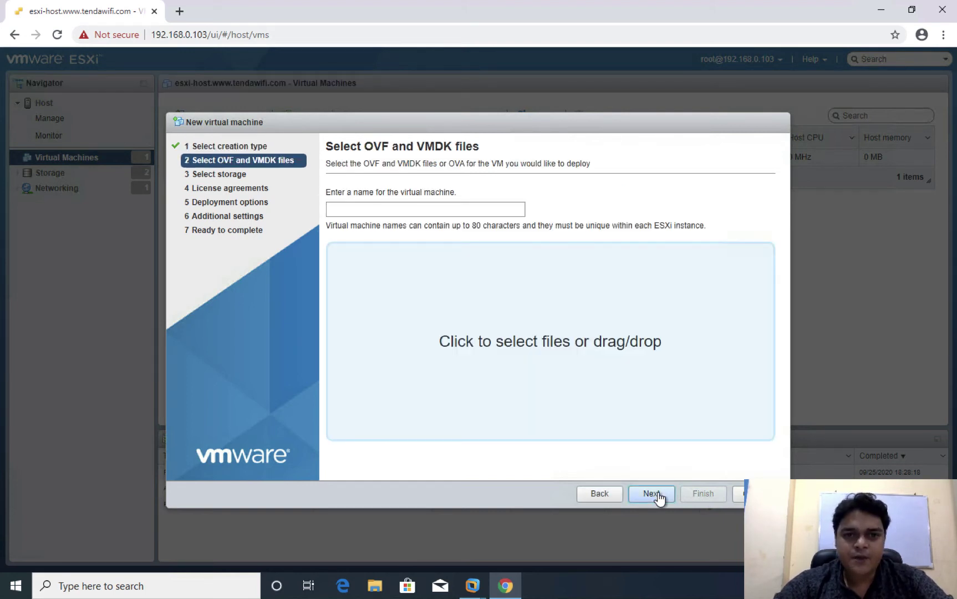
{"action": "left_click", "coordinate": [417, 210]}
{"action": "type", "text": "AW"}
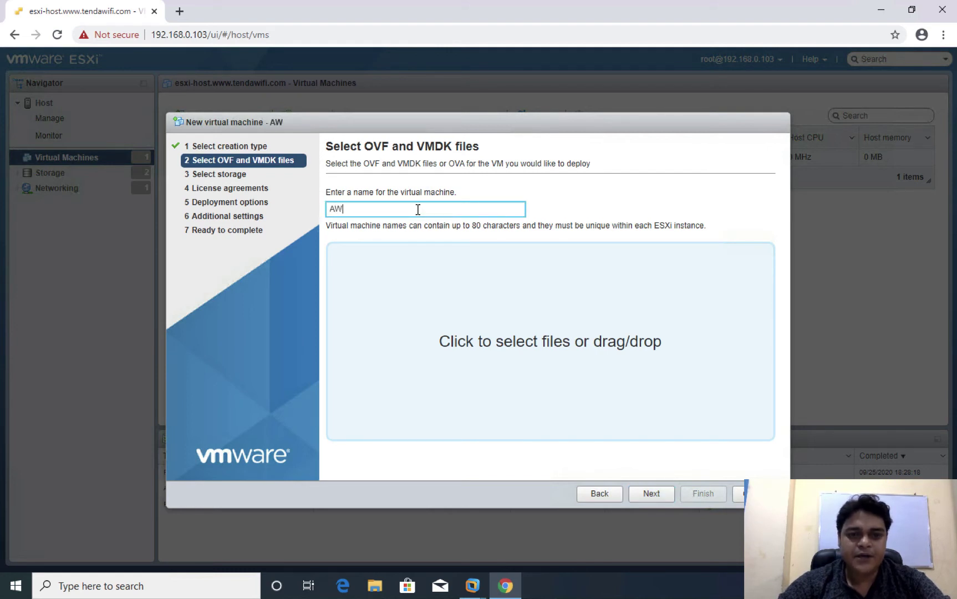
{"action": "type", "text": "S-Gateway"}
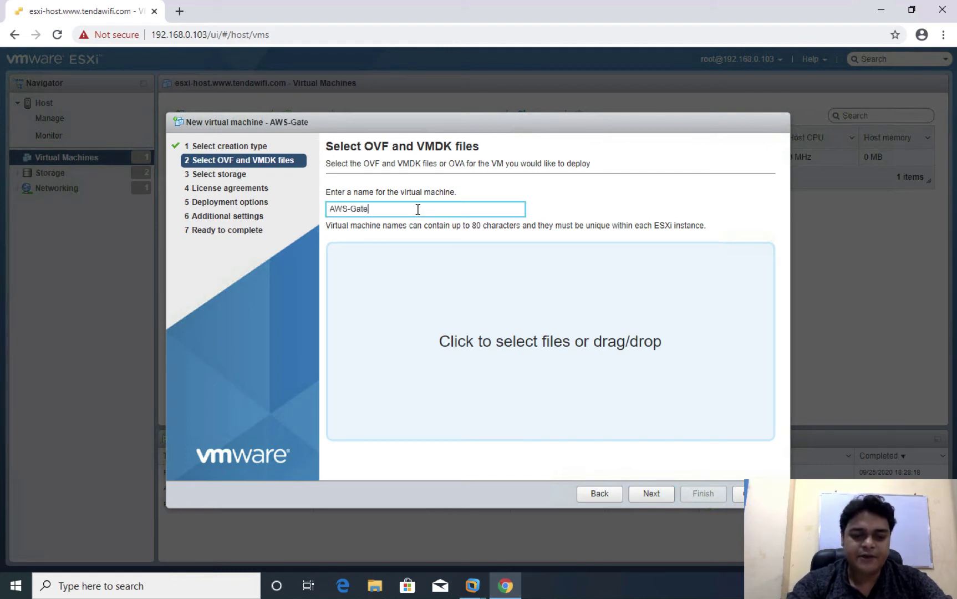
Step: Browse This PC's folders and drives in the file picker for the OVA file
{"action": "left_click", "coordinate": [530, 345]}
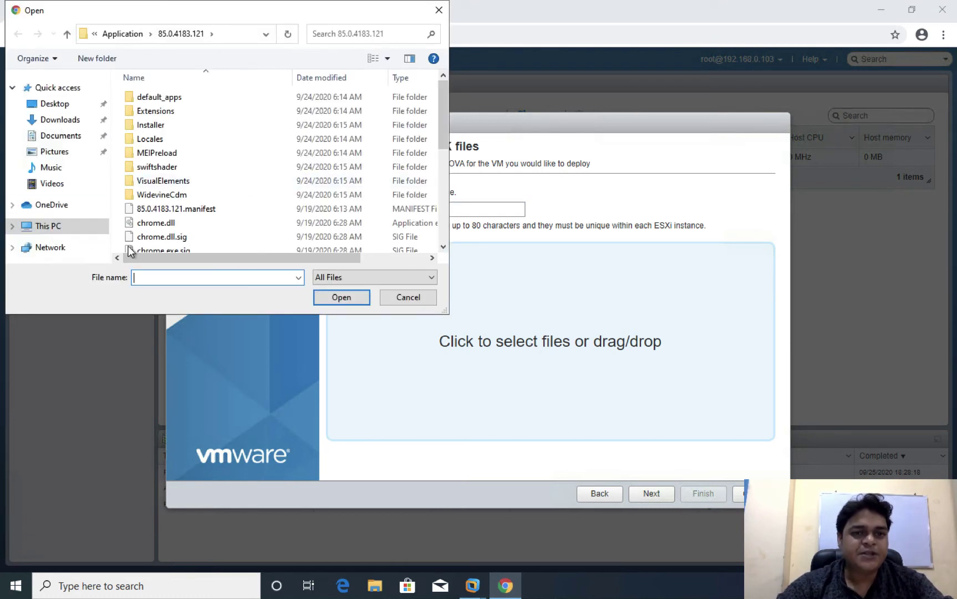
{"action": "scroll", "coordinate": [443, 248], "scroll_direction": "down", "scroll_amount": 2}
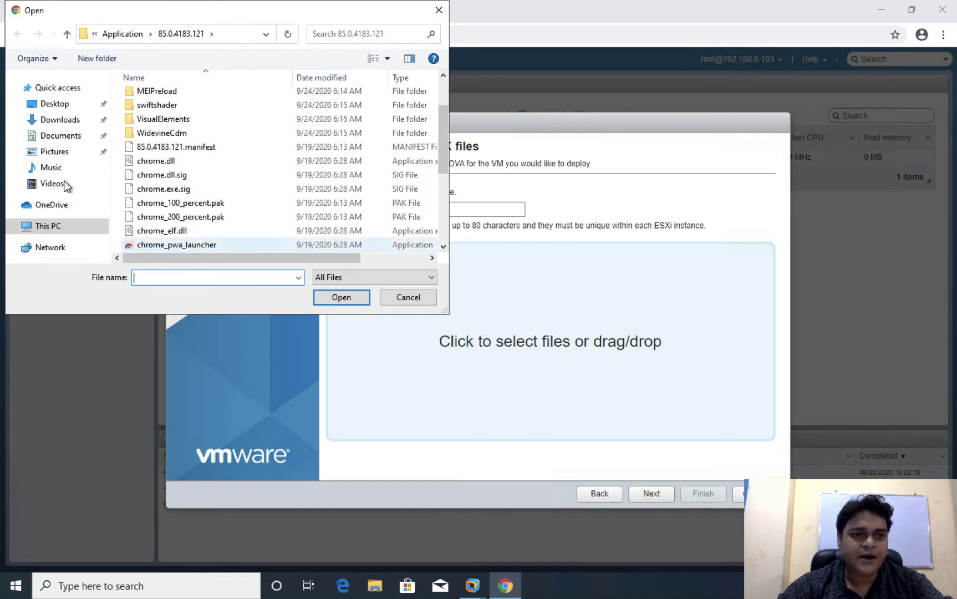
{"action": "left_click", "coordinate": [58, 226]}
{"action": "scroll", "coordinate": [236, 185], "scroll_direction": "down", "scroll_amount": 3}
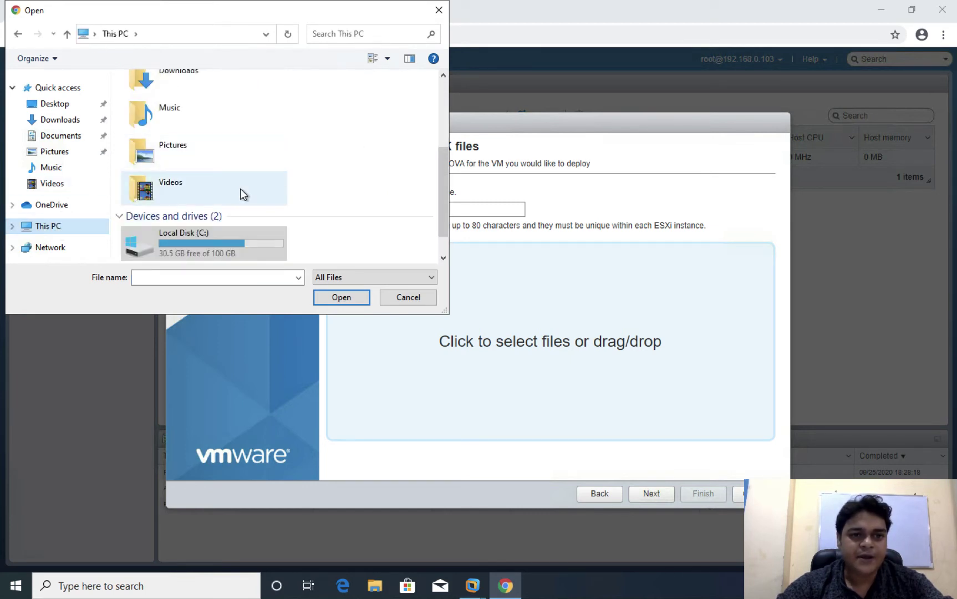
{"action": "scroll", "coordinate": [240, 188], "scroll_direction": "down", "scroll_amount": 1}
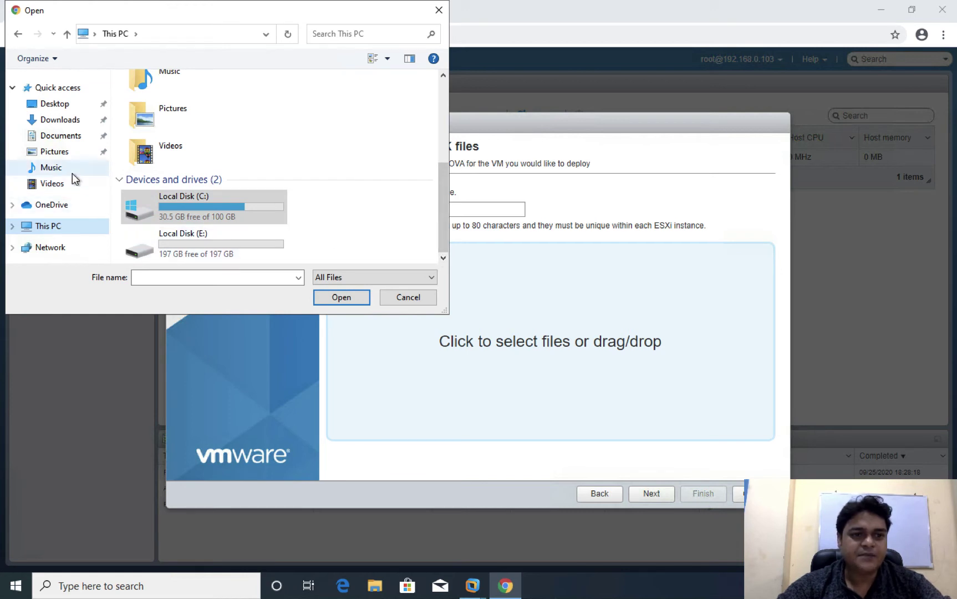
{"action": "left_click", "coordinate": [55, 103]}
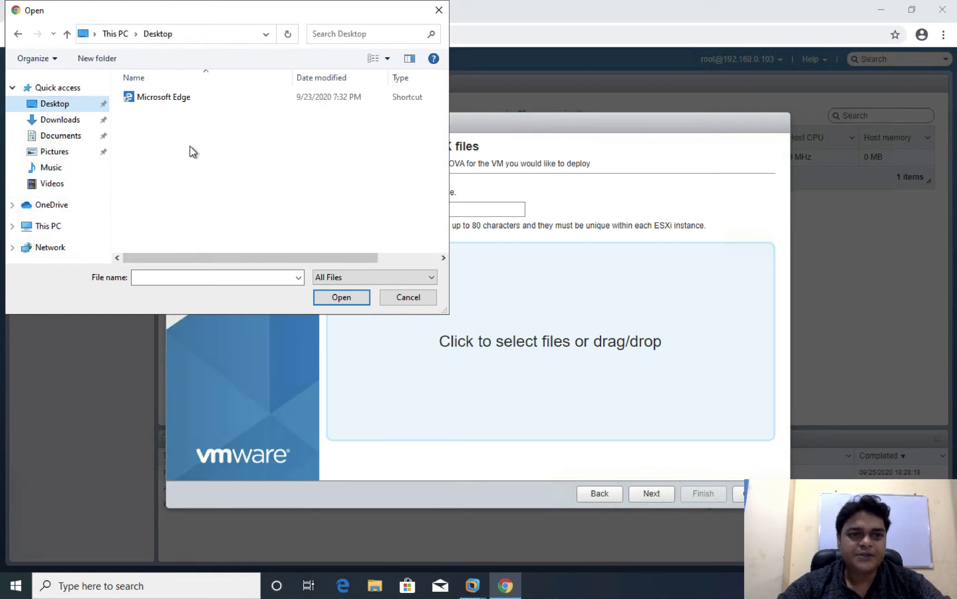
{"action": "left_click", "coordinate": [51, 227]}
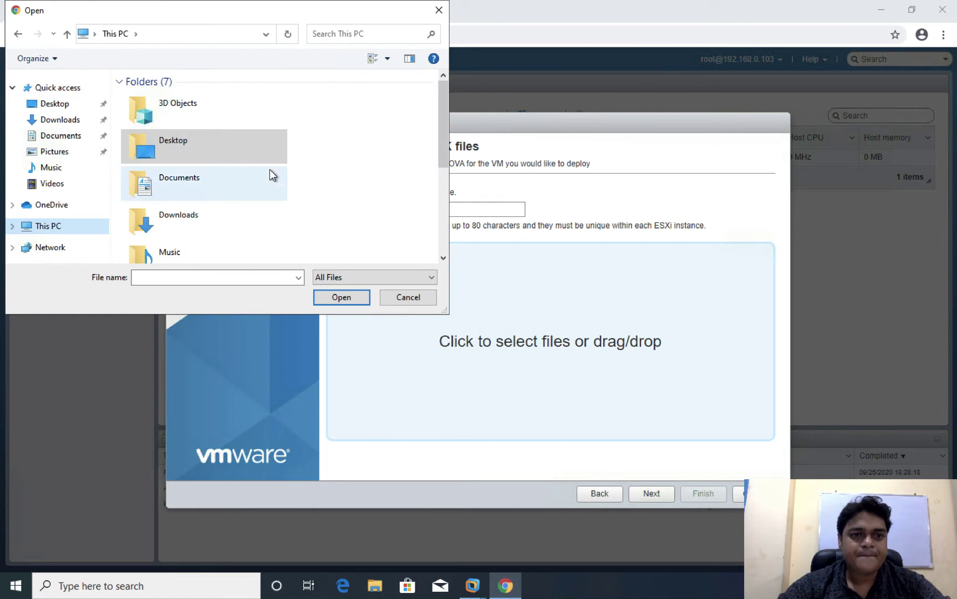
{"action": "scroll", "coordinate": [272, 175], "scroll_direction": "down", "scroll_amount": 3}
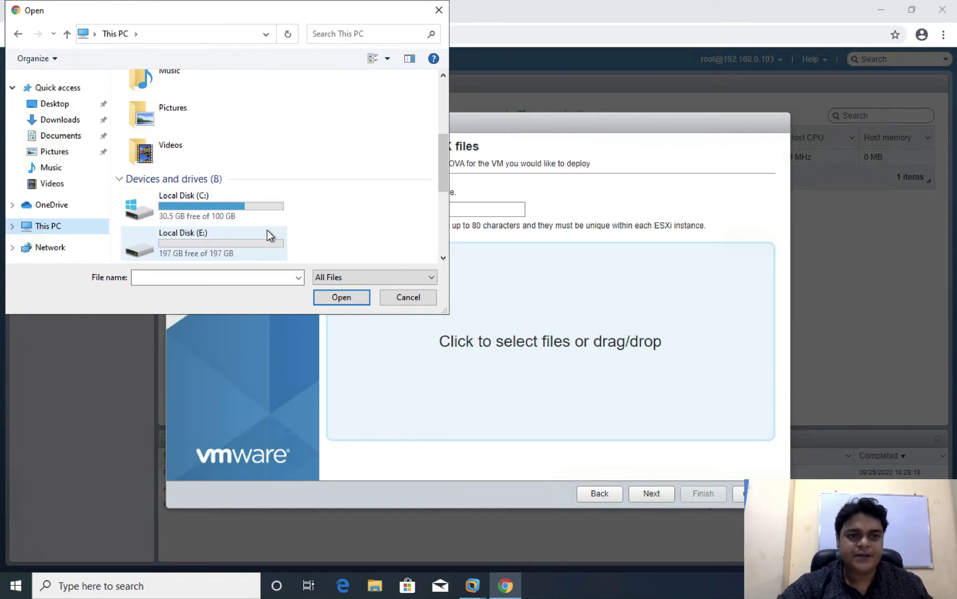
{"action": "left_click", "coordinate": [443, 259]}
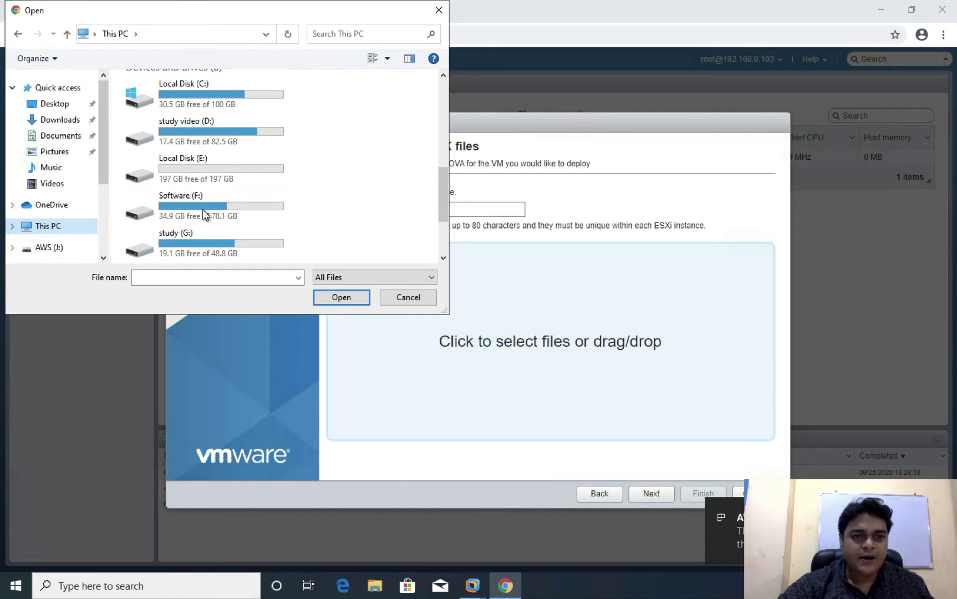
{"action": "scroll", "coordinate": [443, 211], "scroll_direction": "up", "scroll_amount": 3}
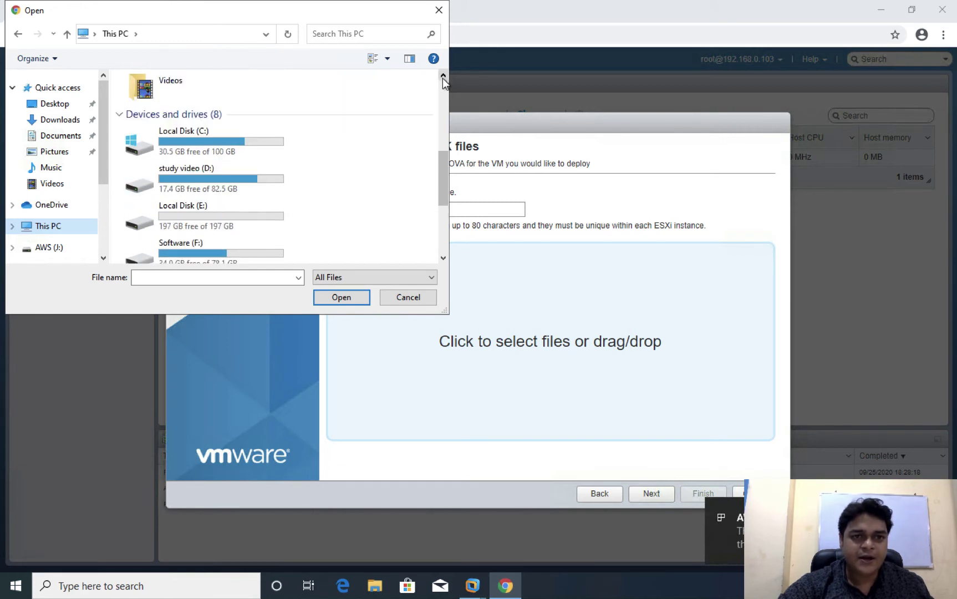
{"action": "scroll", "coordinate": [441, 259], "scroll_direction": "down", "scroll_amount": 5}
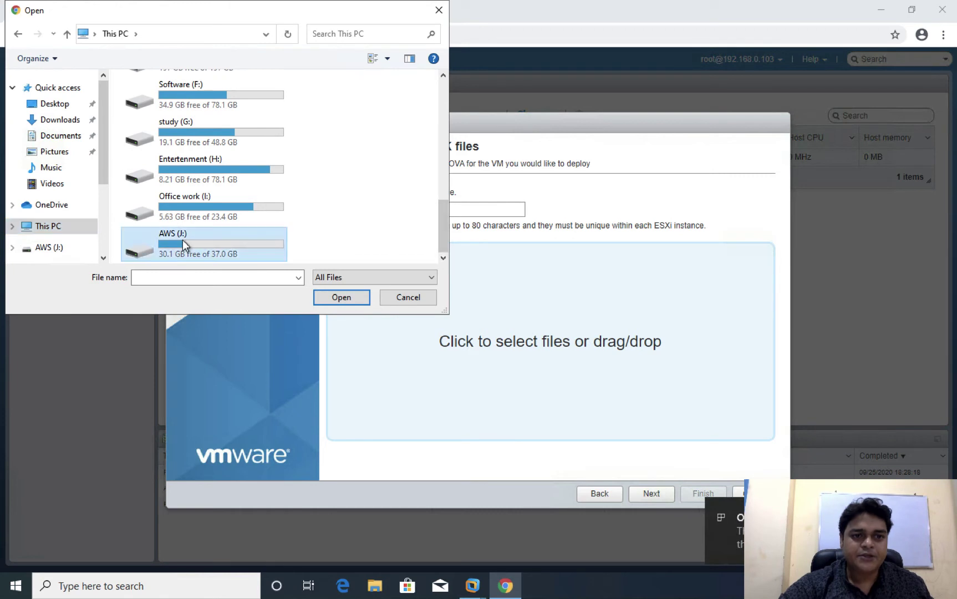
Step: Select aws-storage-gateway-latest from AWS (J:) and continue to storage selection
{"action": "double_click", "coordinate": [182, 240]}
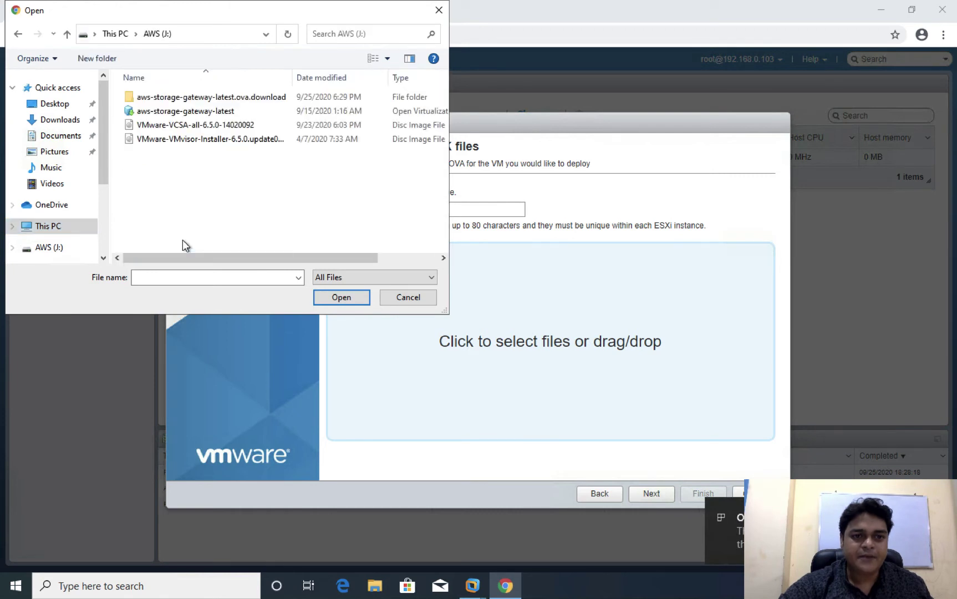
{"action": "left_click", "coordinate": [177, 112]}
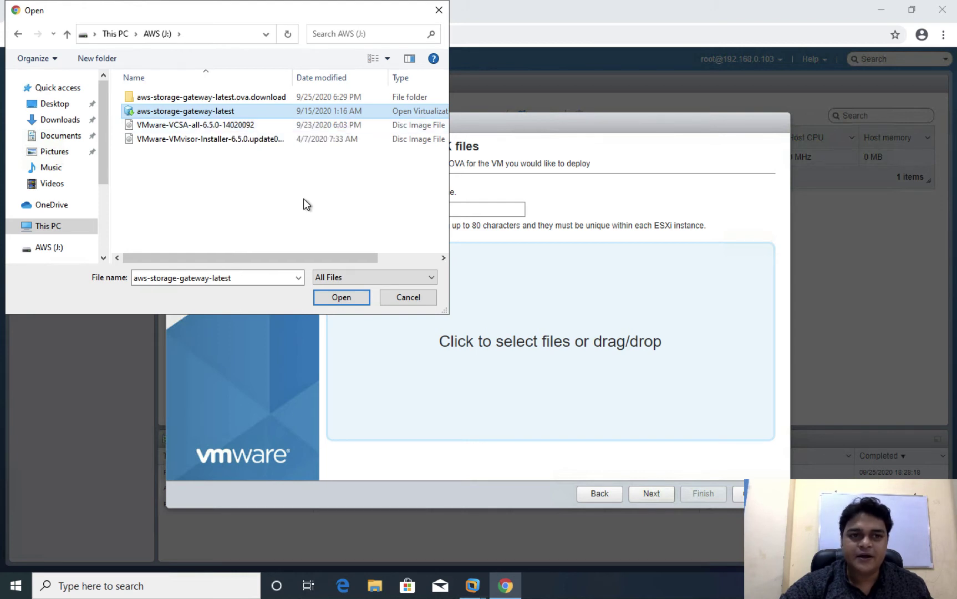
{"action": "left_click", "coordinate": [356, 299]}
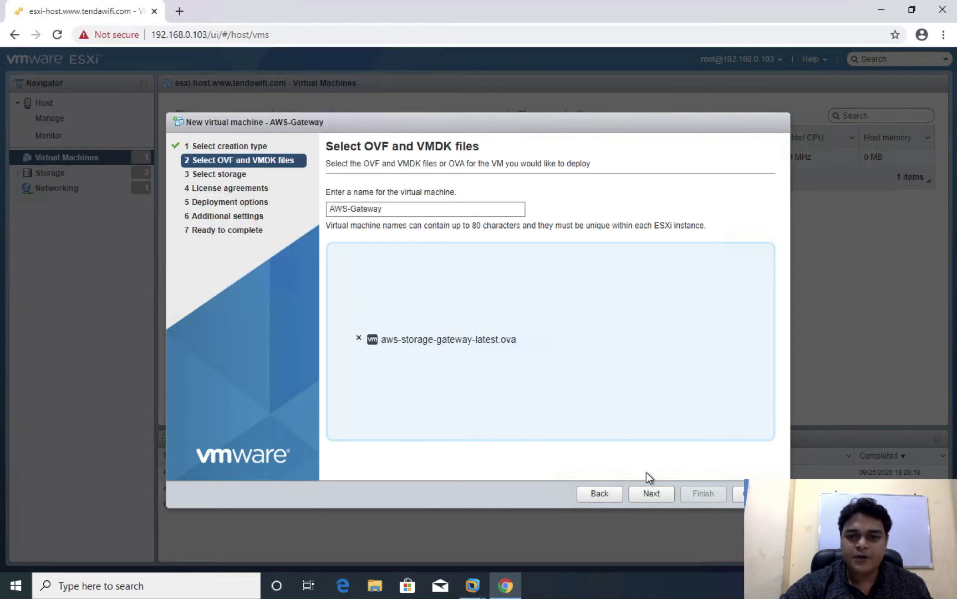
{"action": "left_click", "coordinate": [652, 494]}
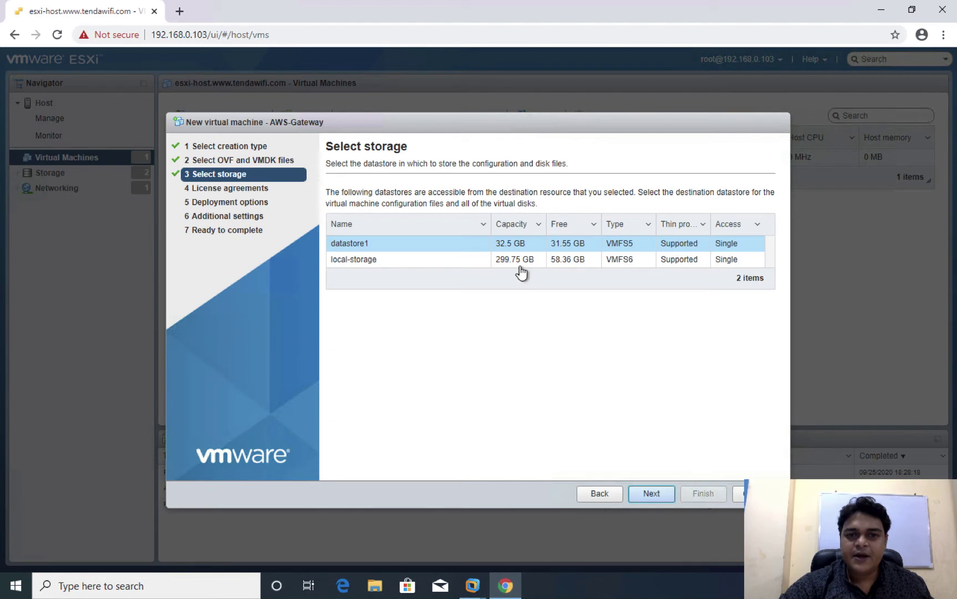
Step: Deploy the AWS-Gateway VM to the local-storage datastore with thin disk provisioning
{"action": "left_click", "coordinate": [498, 259]}
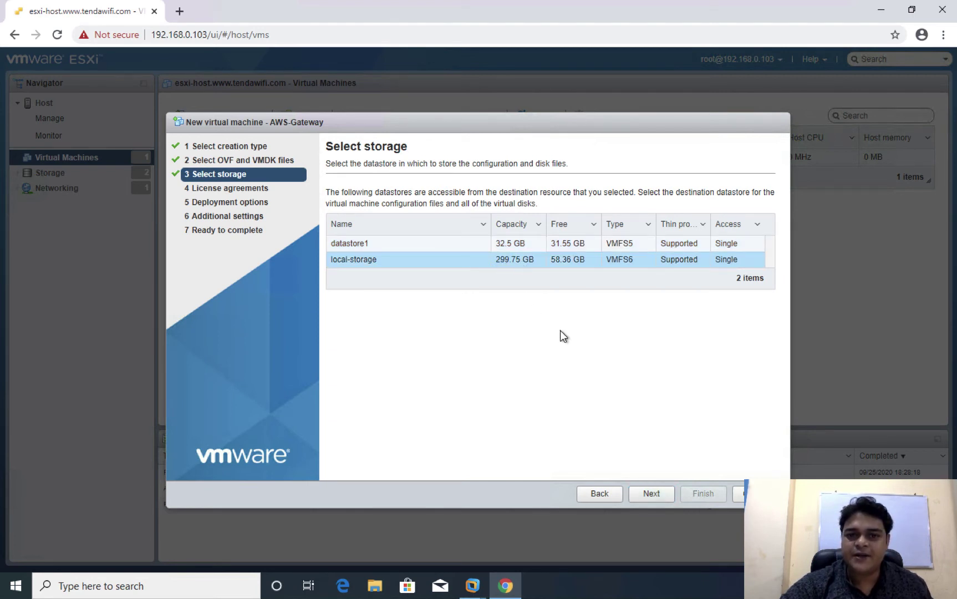
{"action": "left_click", "coordinate": [650, 493]}
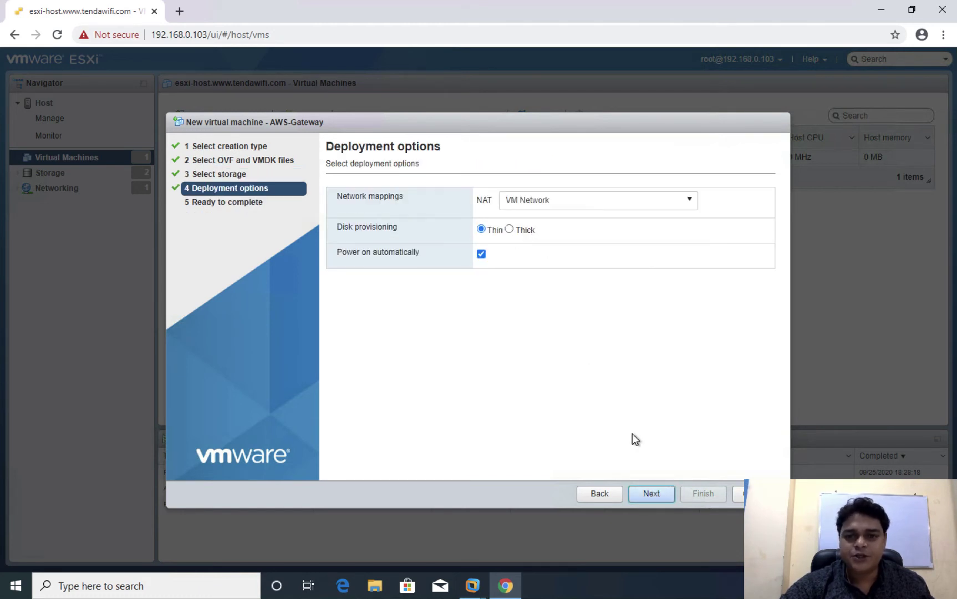
{"action": "left_click", "coordinate": [651, 494]}
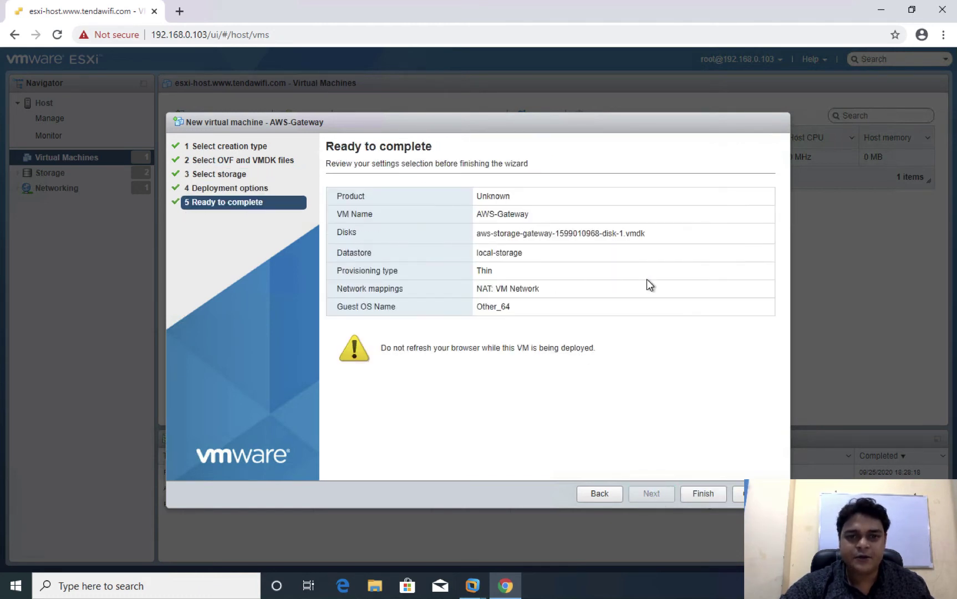
{"action": "left_click", "coordinate": [703, 493]}
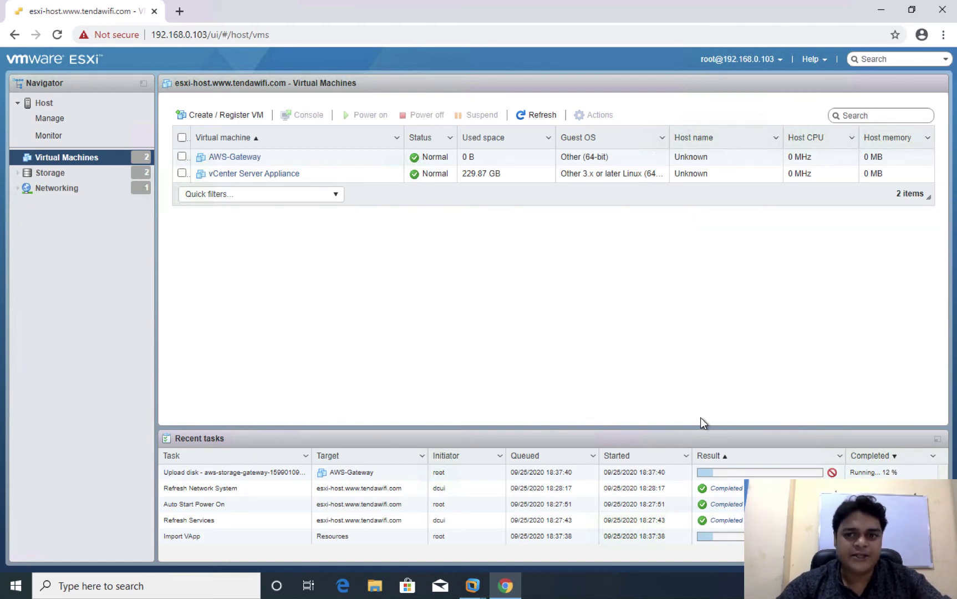
{"action": "key", "text": "ctrl+Left"}
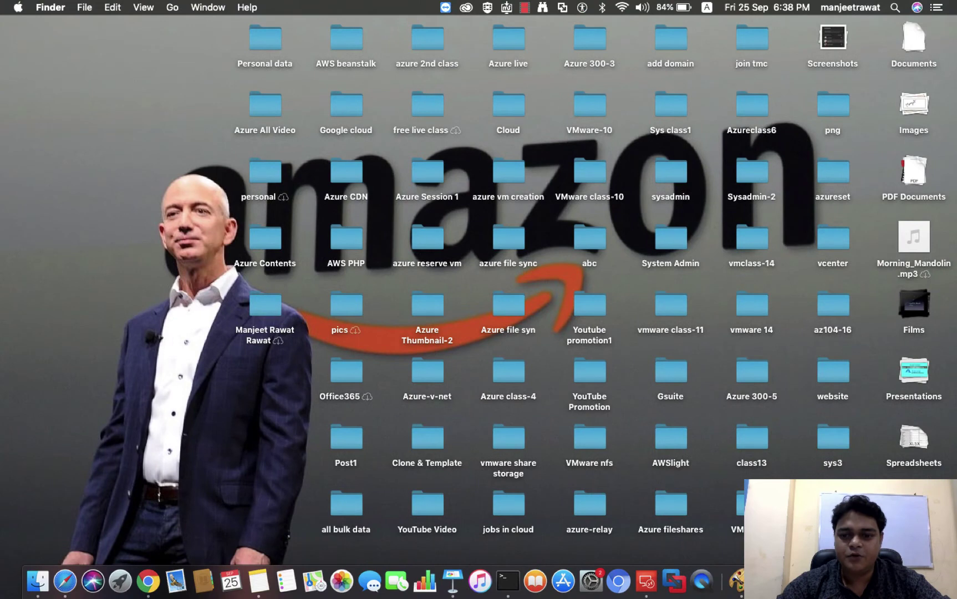
{"action": "right_click", "coordinate": [865, 581]}
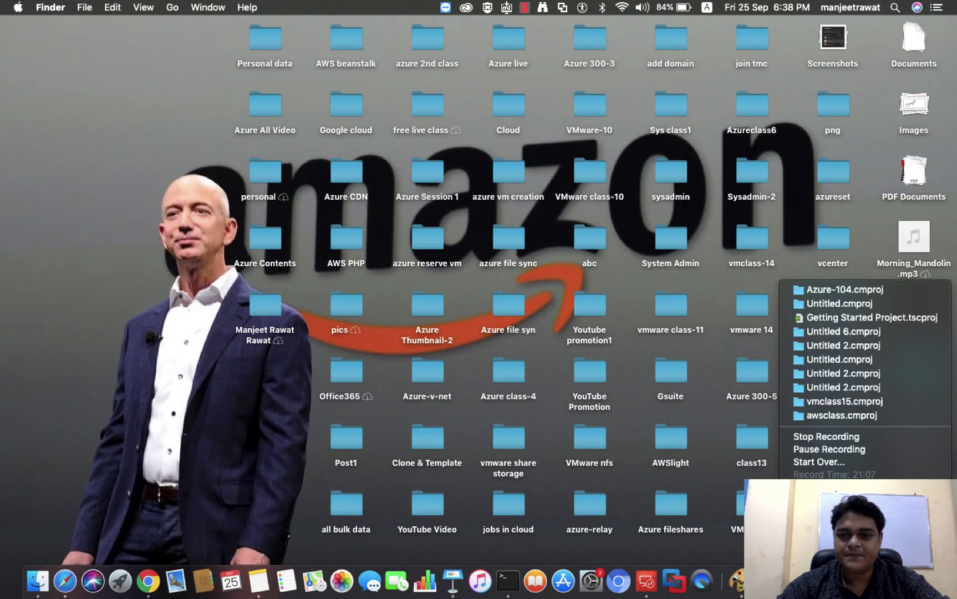
{"action": "left_click", "coordinate": [823, 450]}
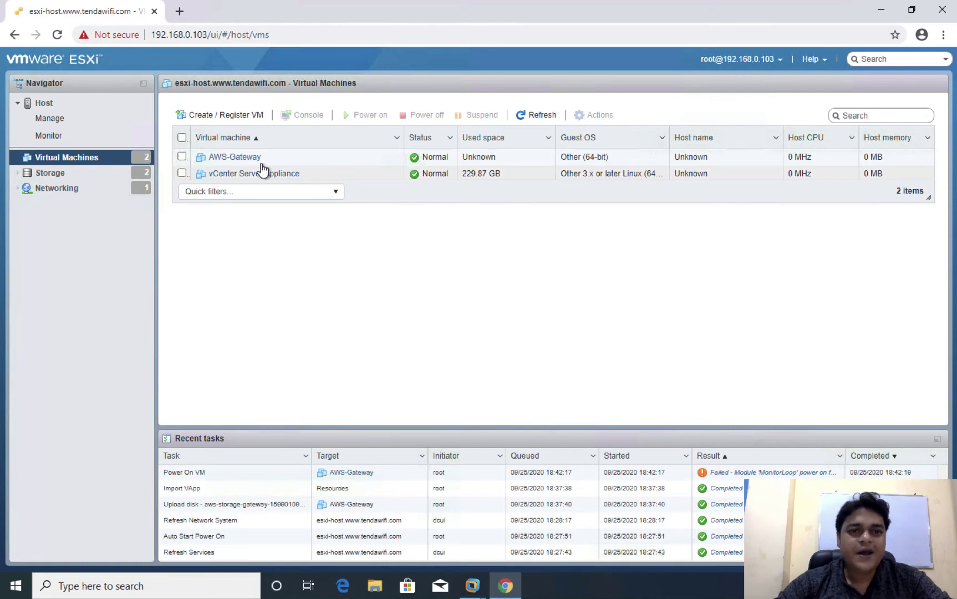
Step: Open the Edit settings dialog from the AWS-Gateway VM's summary page
{"action": "left_click", "coordinate": [226, 161]}
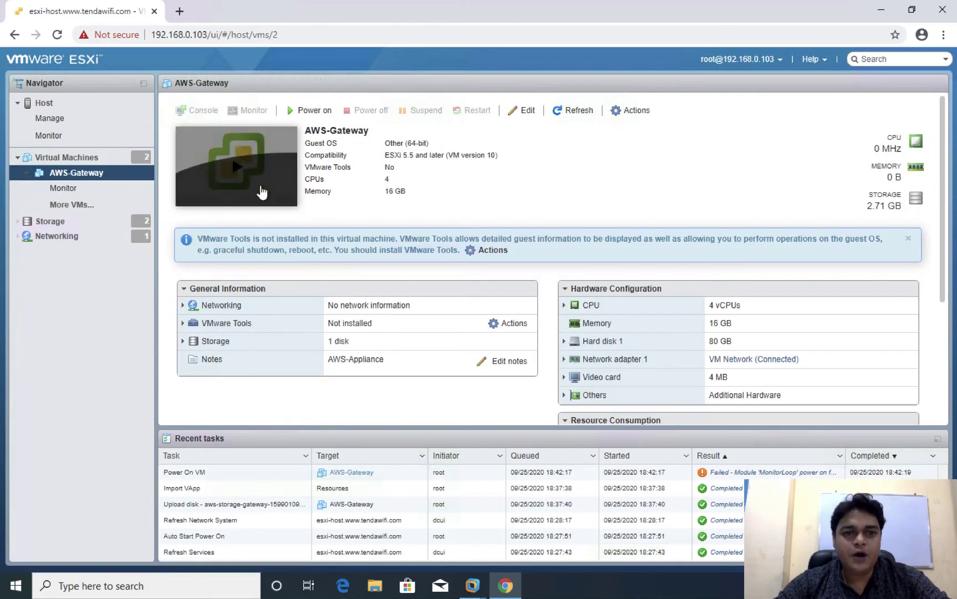
{"action": "left_click", "coordinate": [520, 110]}
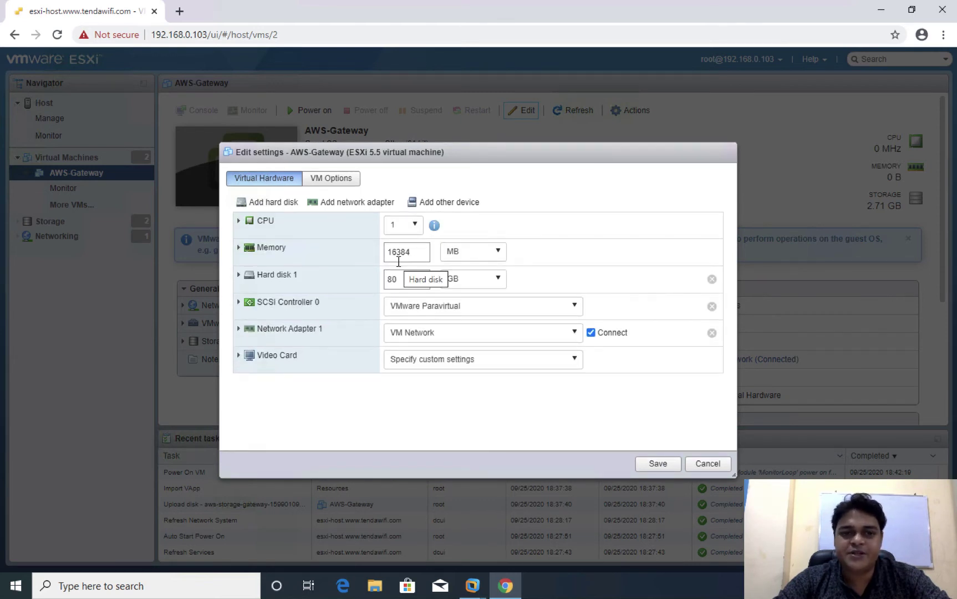
Step: Change AWS-Gateway's memory from 16384 to 8500 MB and its CPUs to 2, then save
{"action": "left_click", "coordinate": [423, 254]}
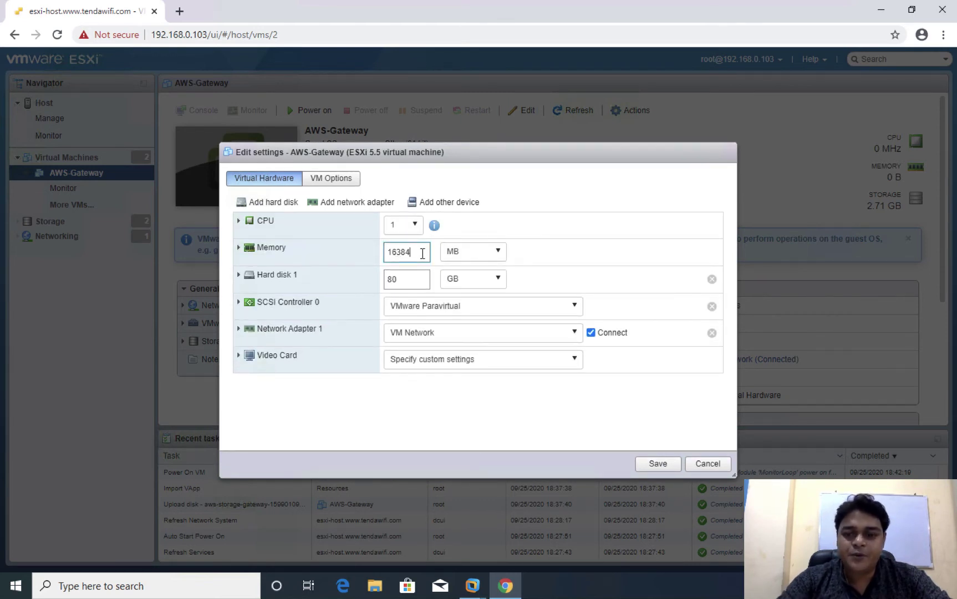
{"action": "key", "text": "BackSpace"}
{"action": "key", "text": "BackSpace"}
{"action": "key", "text": "BackSpace"}
{"action": "key", "text": "BackSpace"}
{"action": "key", "text": "BackSpace"}
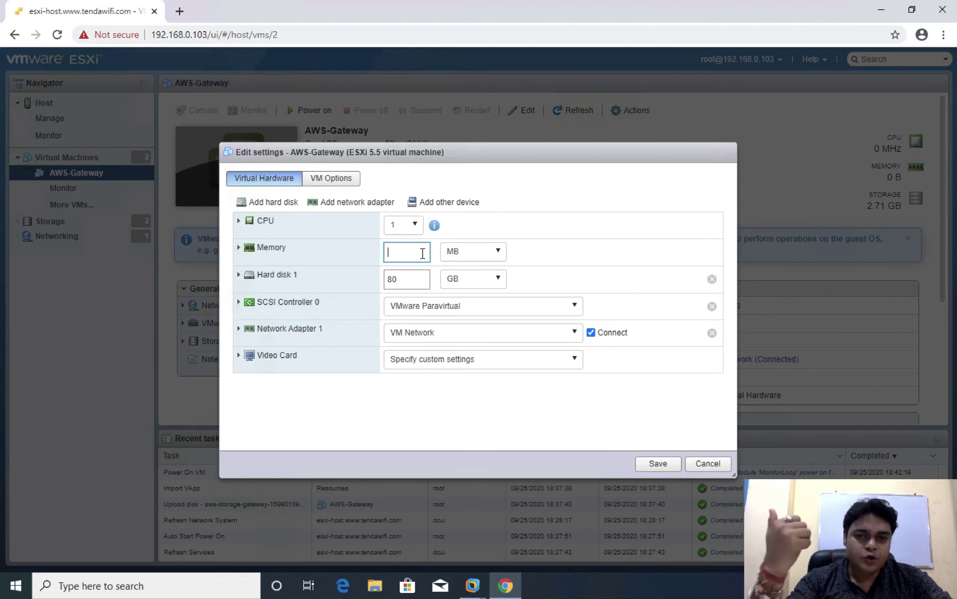
{"action": "type", "text": "8"}
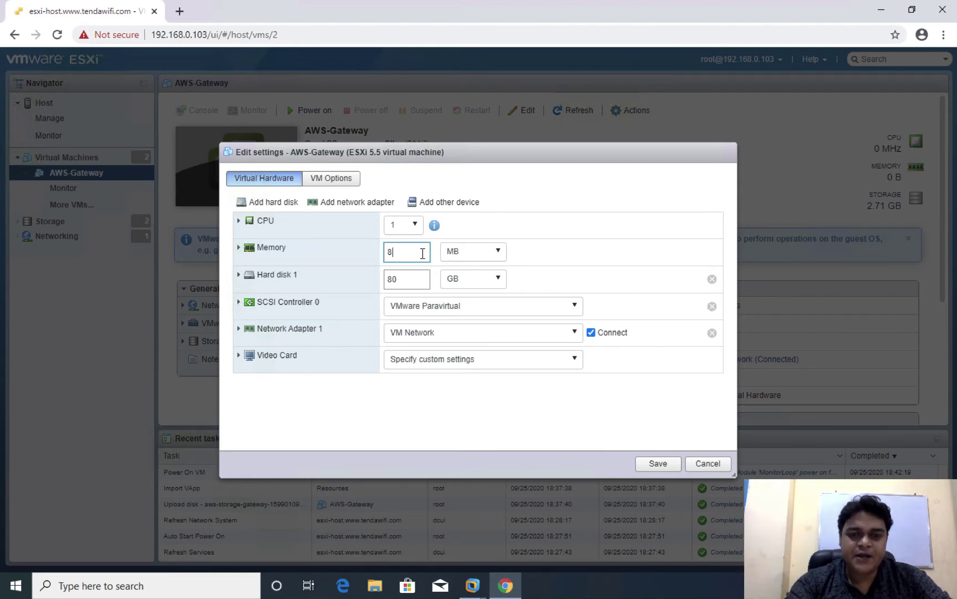
{"action": "type", "text": "000"}
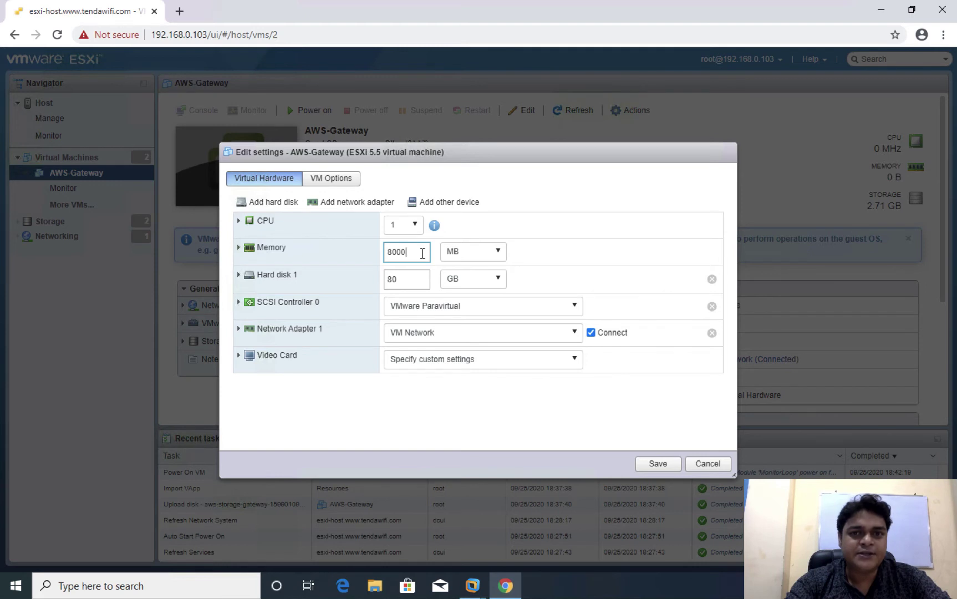
{"action": "key", "text": "BackSpace"}
{"action": "key", "text": "BackSpace"}
{"action": "key", "text": "BackSpace"}
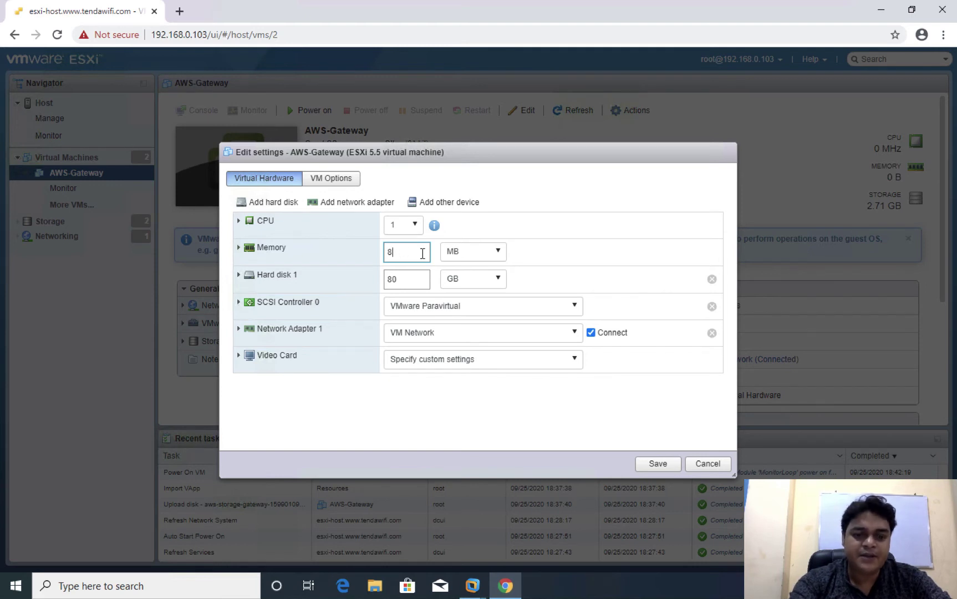
{"action": "type", "text": "500"}
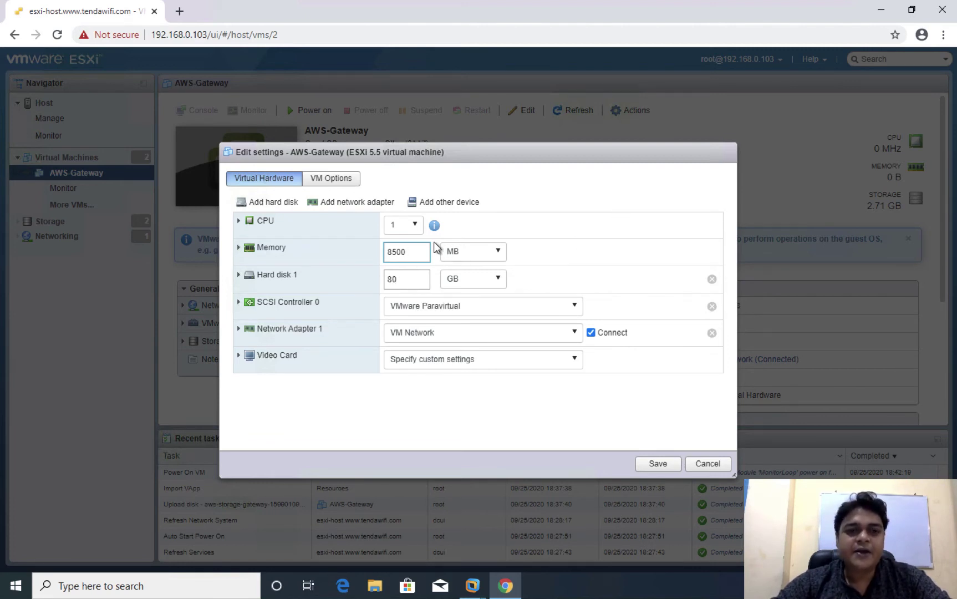
{"action": "left_click", "coordinate": [413, 228]}
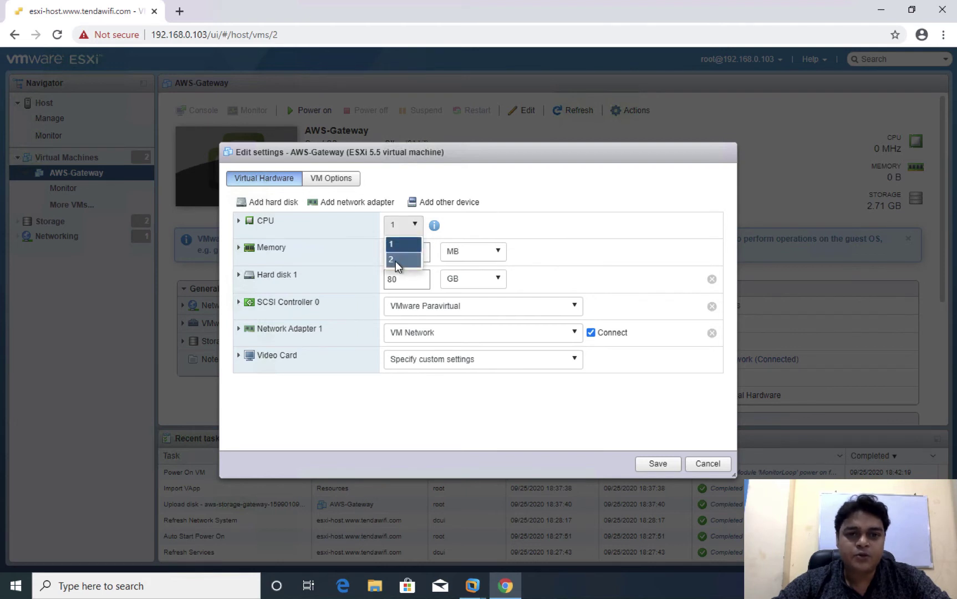
{"action": "left_click", "coordinate": [395, 261]}
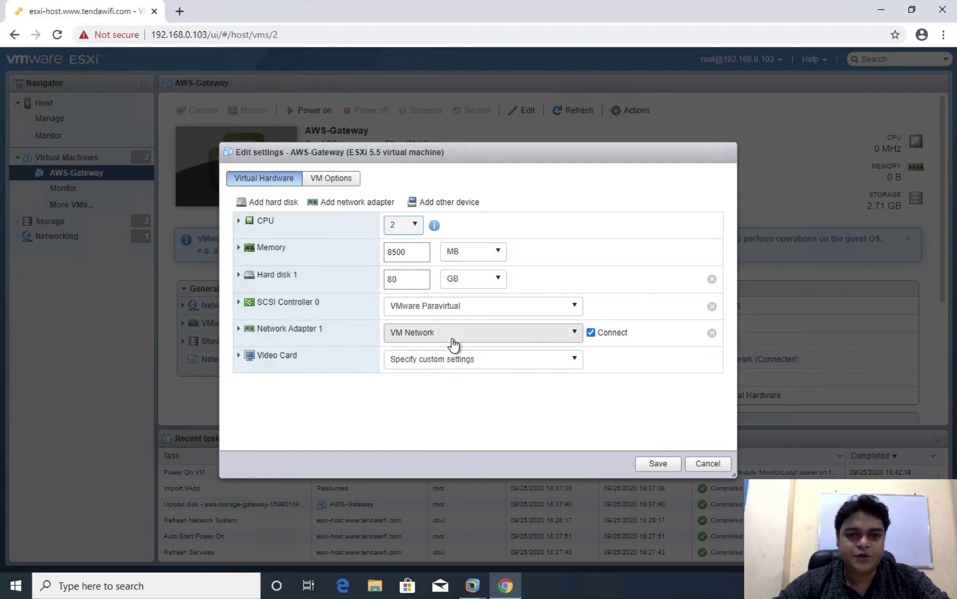
{"action": "left_click", "coordinate": [660, 463]}
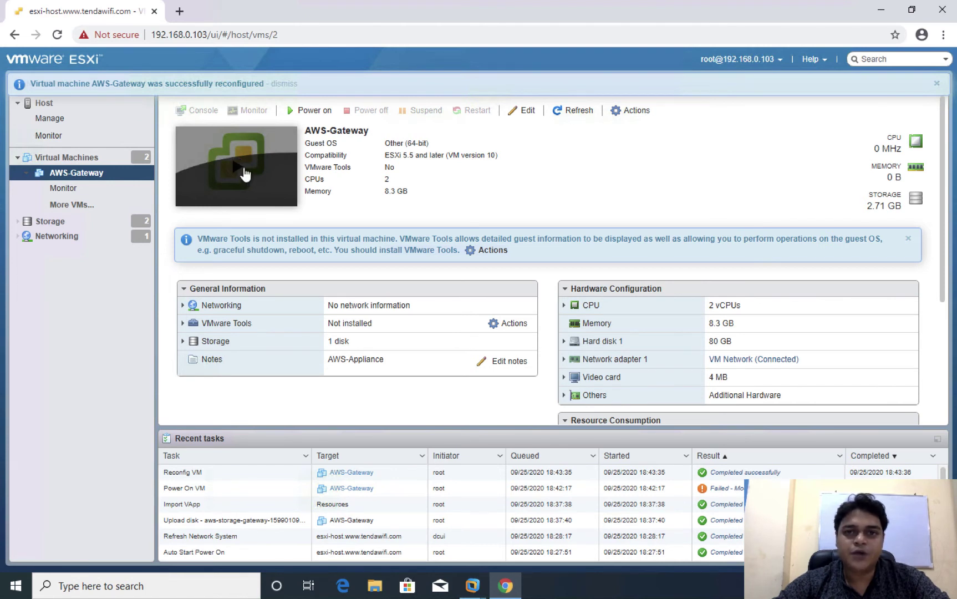
Step: Power on AWS-Gateway, open its console, and dismiss the reconfiguration notice
{"action": "left_click", "coordinate": [309, 110]}
{"action": "left_click", "coordinate": [294, 128]}
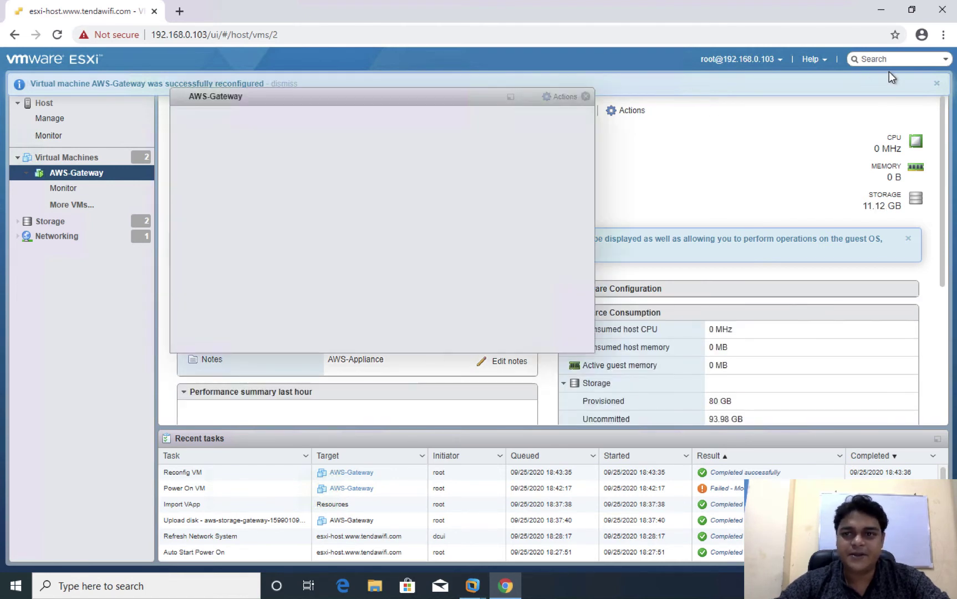
{"action": "left_click", "coordinate": [937, 85]}
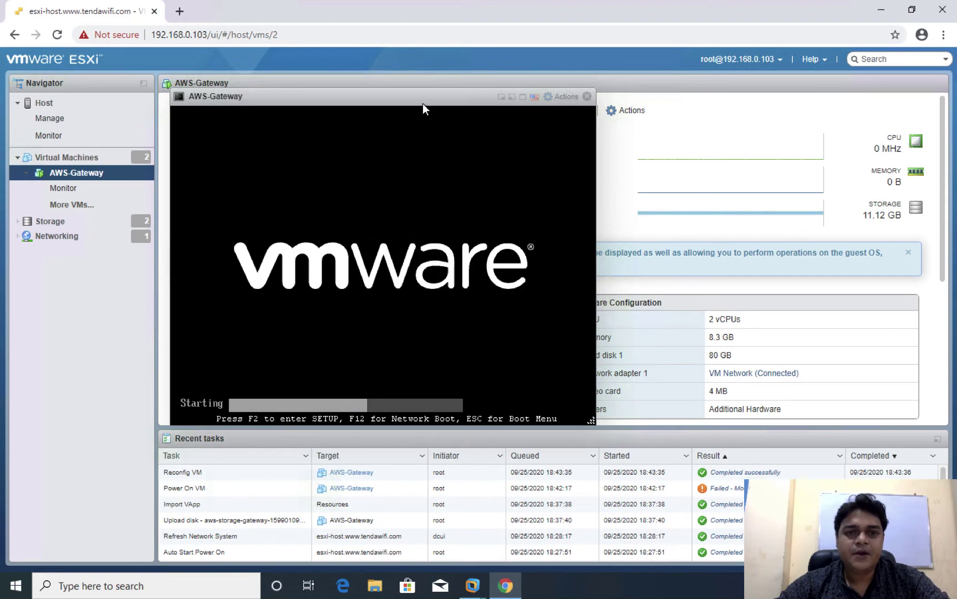
{"action": "left_click_drag", "start_coordinate": [423, 104], "coordinate": [463, 98]}
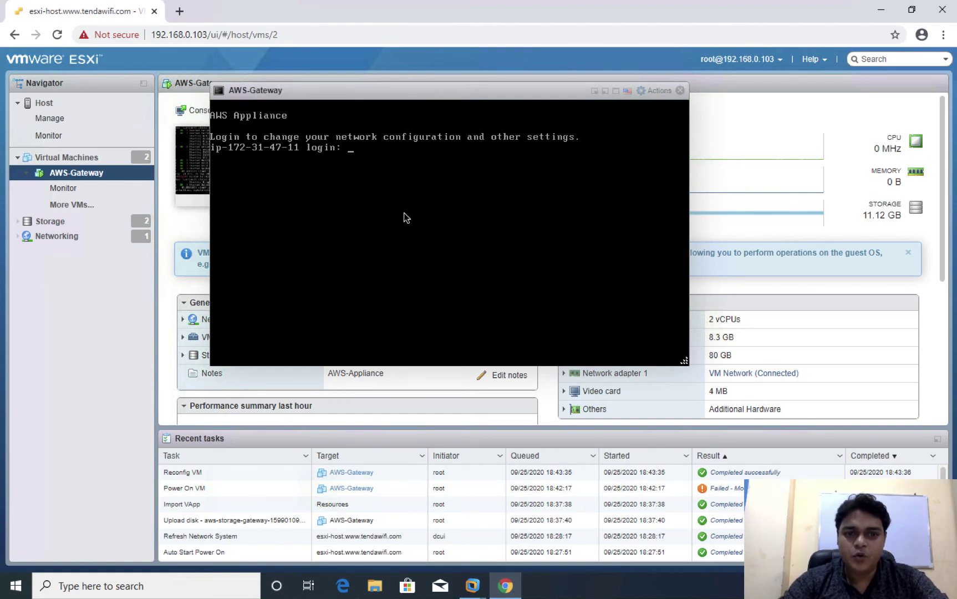
Step: Log into the appliance console as admin with the account password
{"action": "type", "text": "admin"}
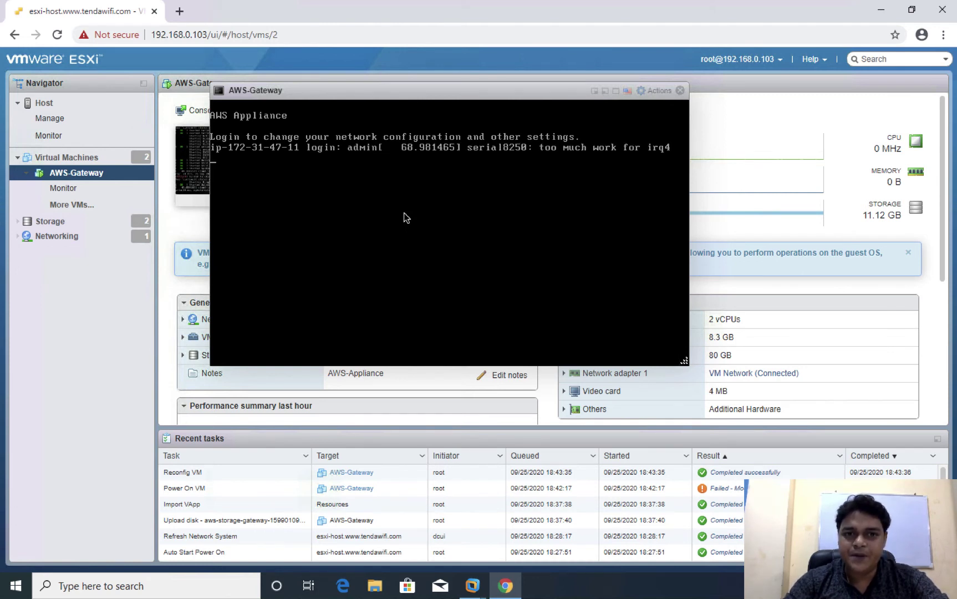
{"action": "key", "text": "Return"}
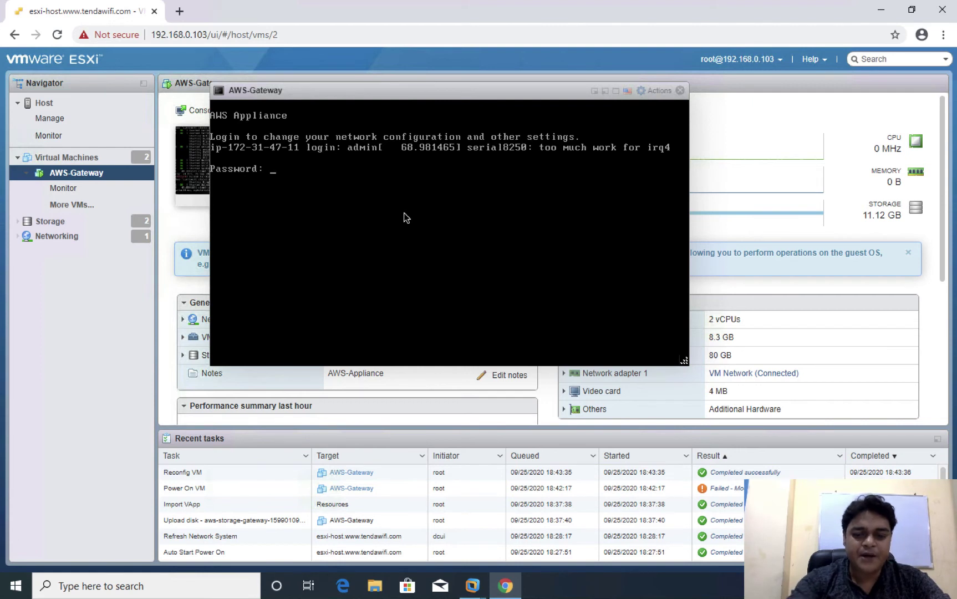
{"action": "key", "text": "Return"}
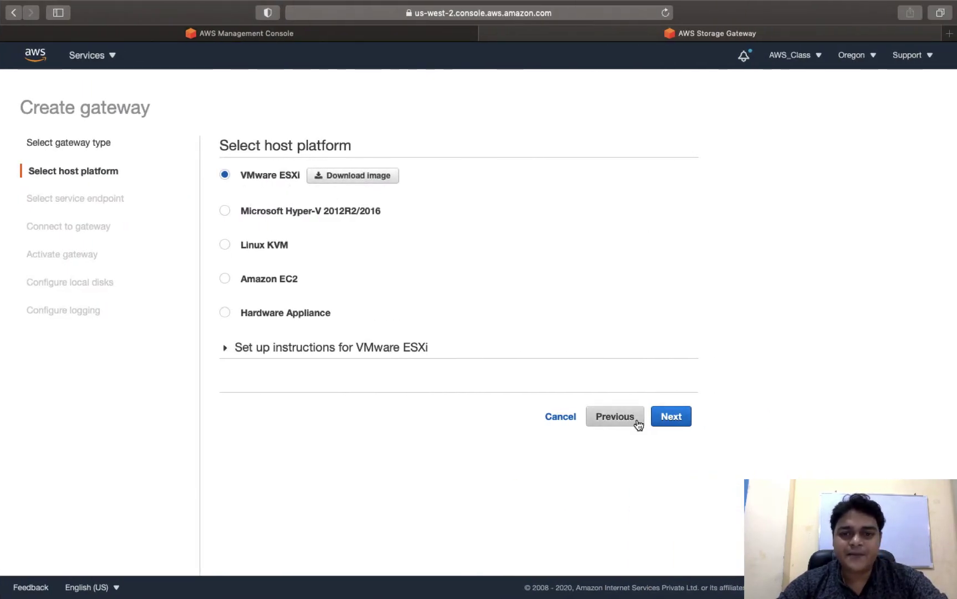
Step: Choose VMware ESXi and Public endpoint, then connect to the gateway at 192.168.0.106
{"action": "left_click", "coordinate": [669, 420]}
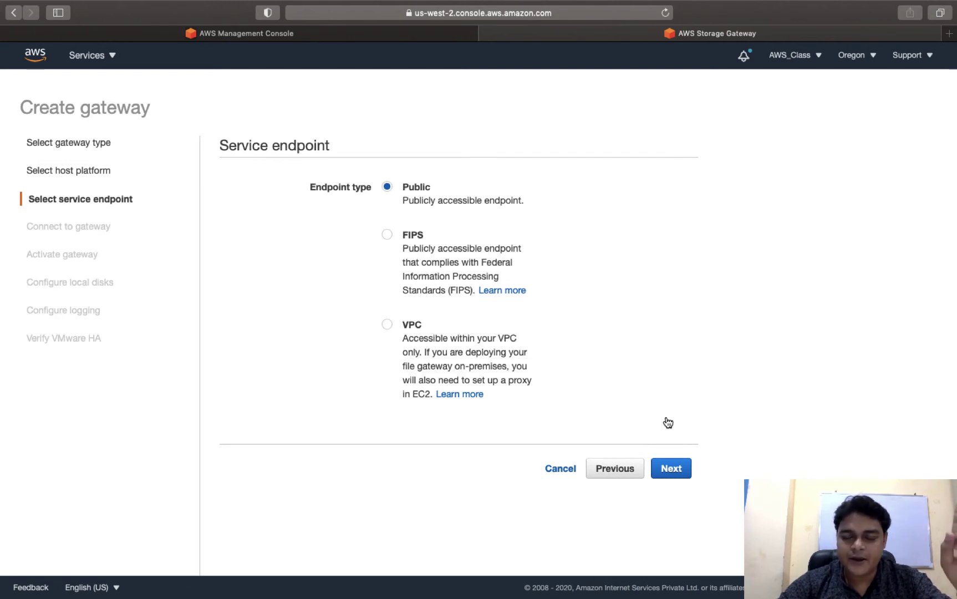
{"action": "left_click", "coordinate": [615, 469]}
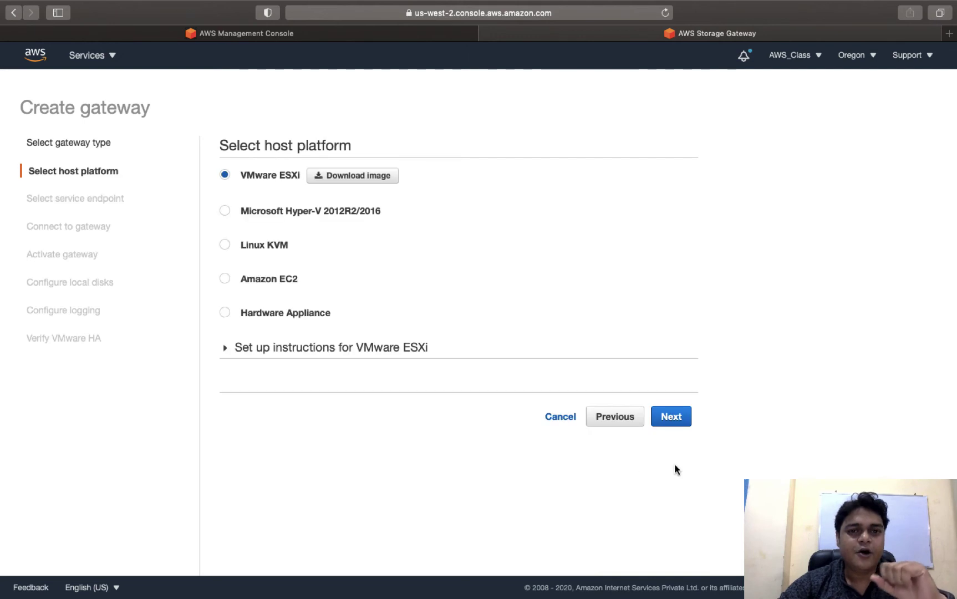
{"action": "left_click", "coordinate": [674, 421]}
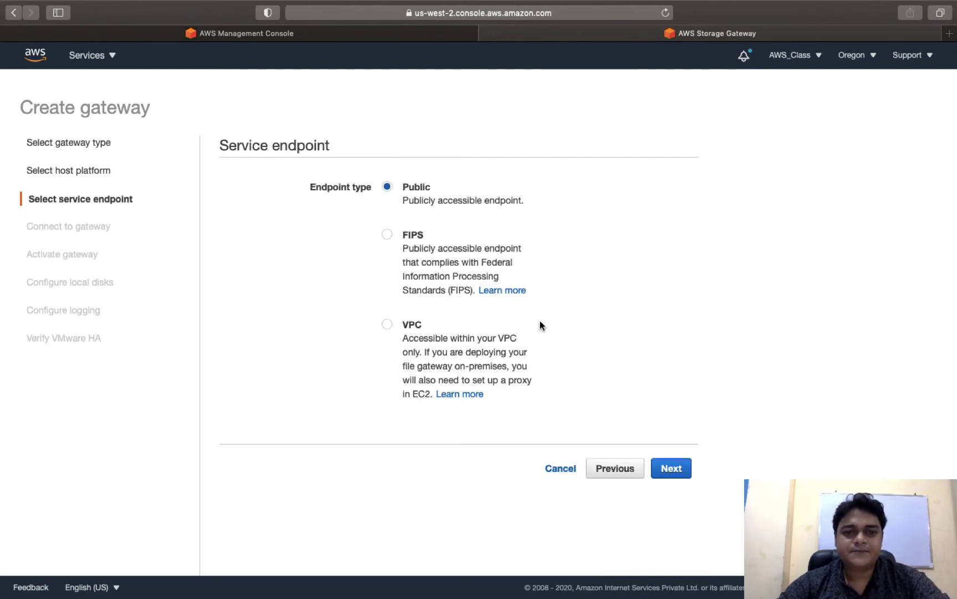
{"action": "left_click", "coordinate": [673, 468]}
{"action": "left_click", "coordinate": [470, 237]}
{"action": "type", "text": "192"}
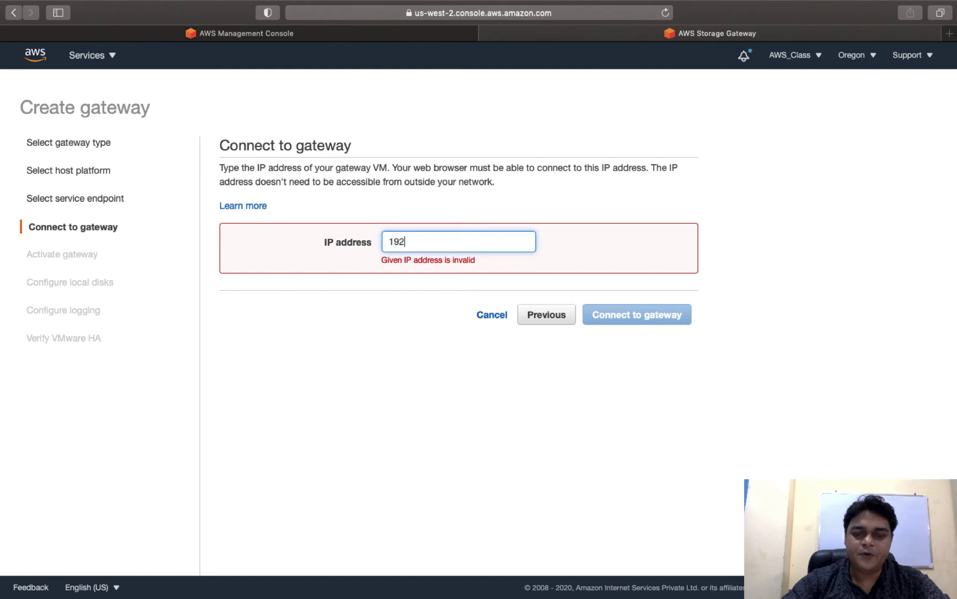
{"action": "type", "text": ".168.0.106"}
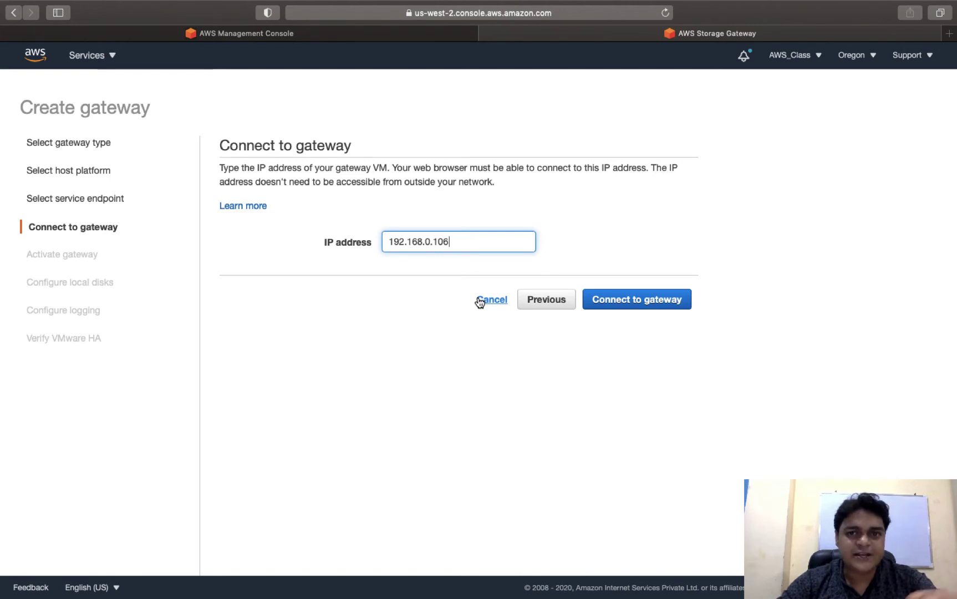
{"action": "left_click", "coordinate": [624, 302]}
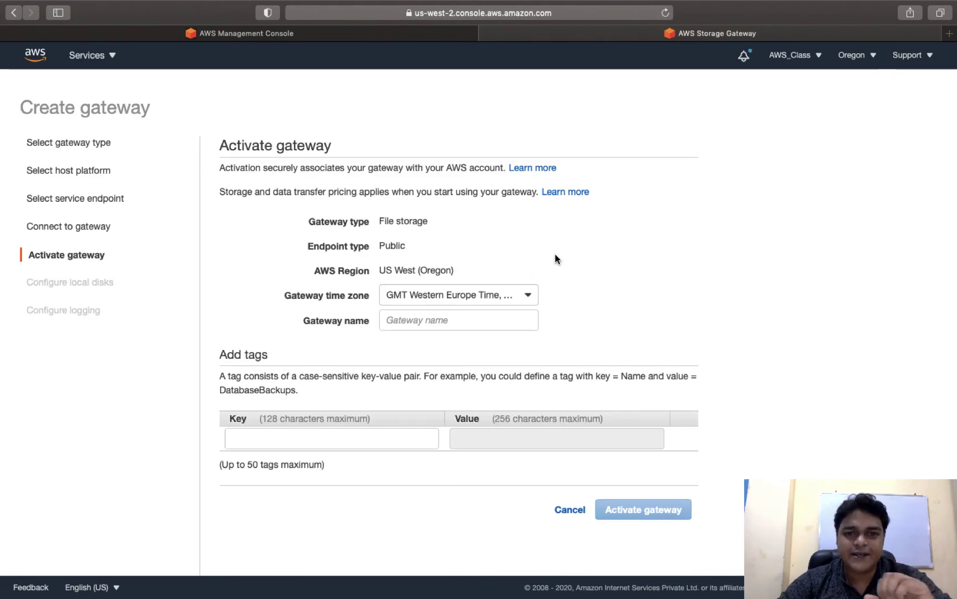
Step: Name the gateway was-file-gateway, activate it, and continue to the logging step
{"action": "left_click", "coordinate": [424, 325]}
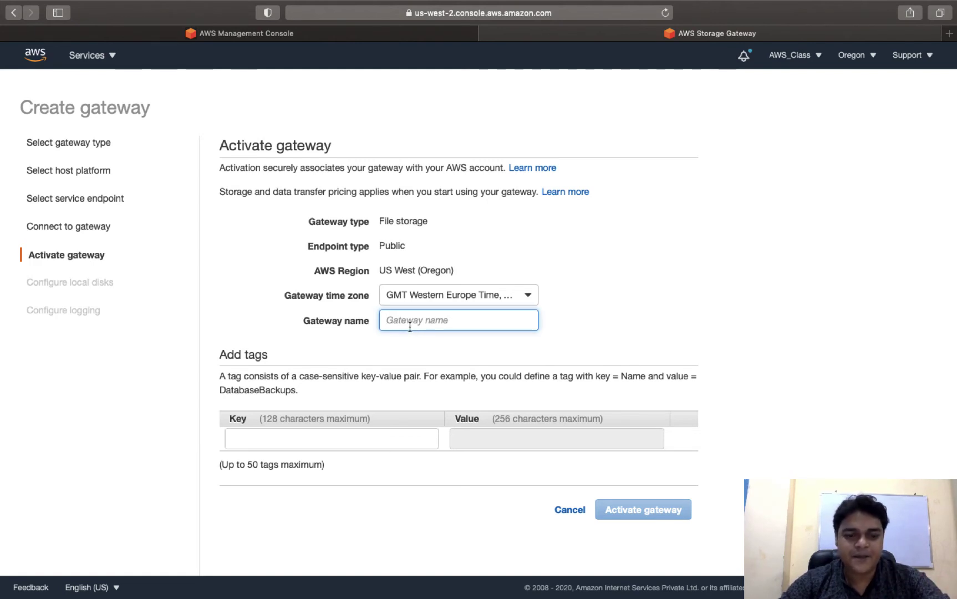
{"action": "type", "text": "was-file=gateway"}
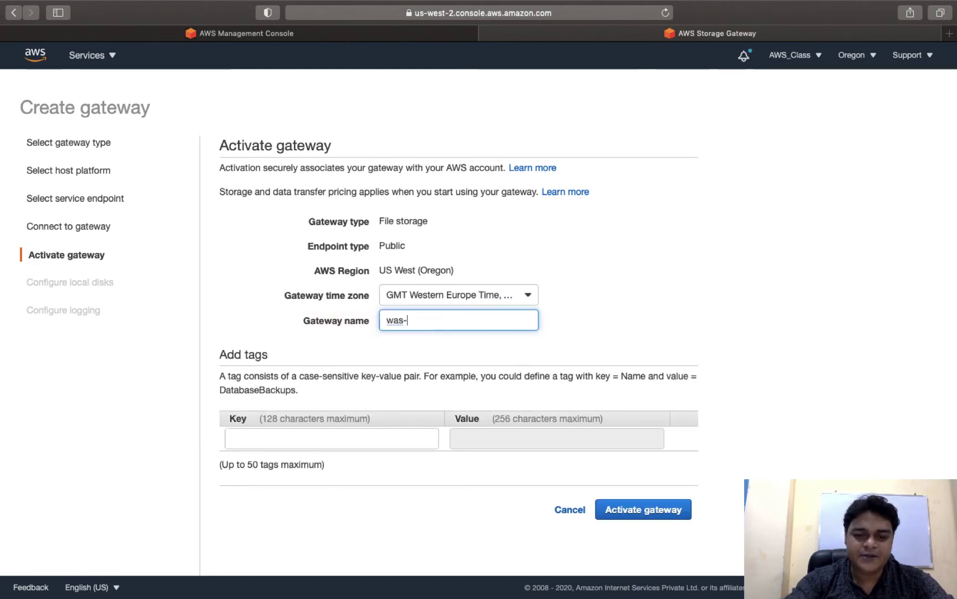
{"action": "left_click", "coordinate": [425, 320]}
{"action": "key", "text": "BackSpace"}
{"action": "type", "text": "-"}
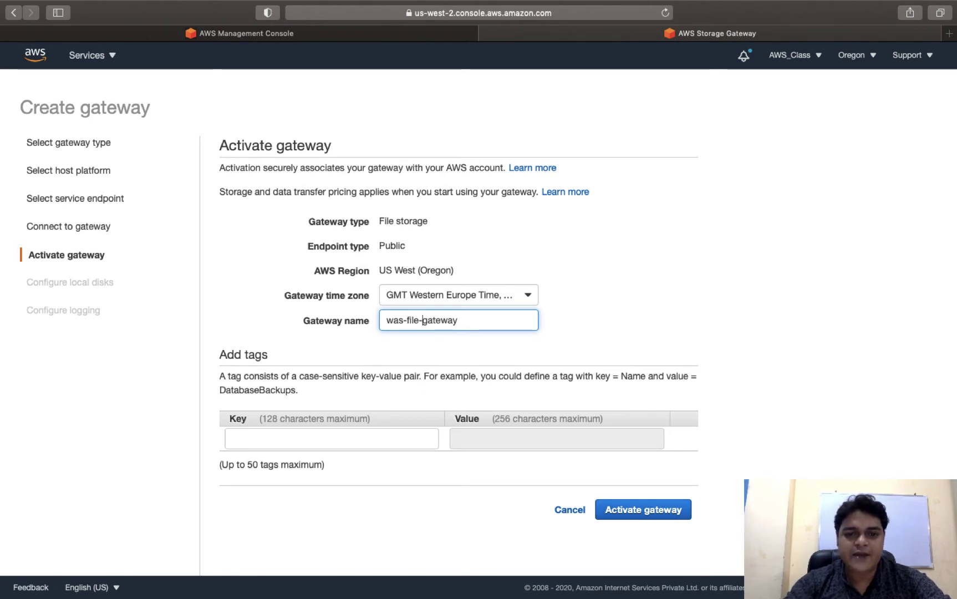
{"action": "left_click", "coordinate": [643, 510]}
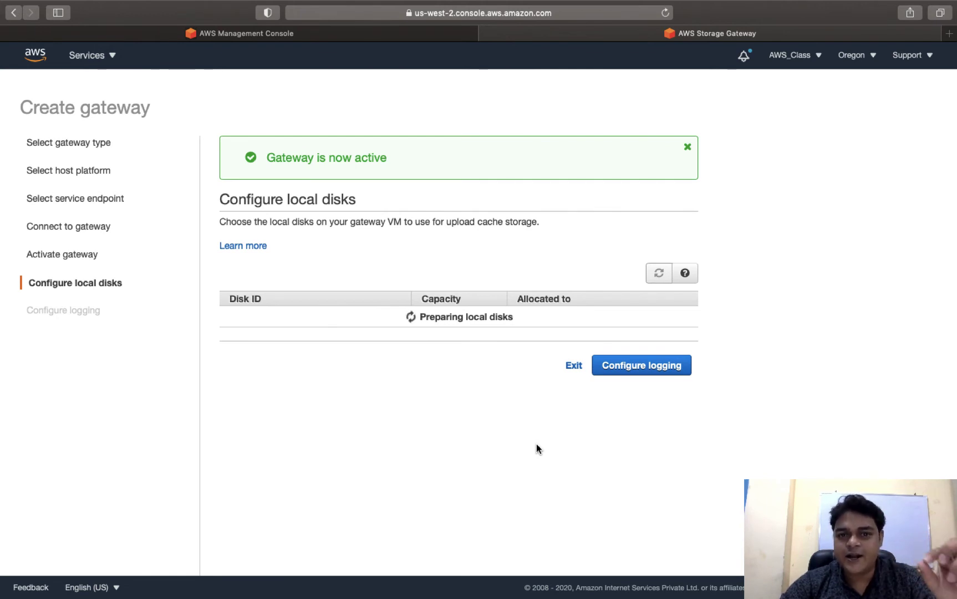
{"action": "left_click", "coordinate": [646, 369]}
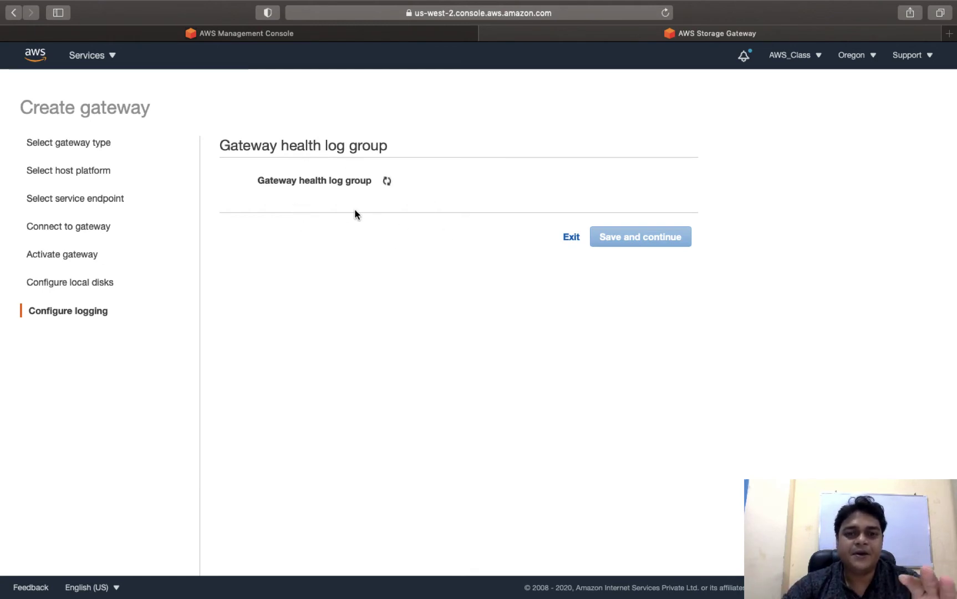
{"action": "key", "text": "ctrl+Right"}
{"action": "key", "text": "ctrl+Right"}
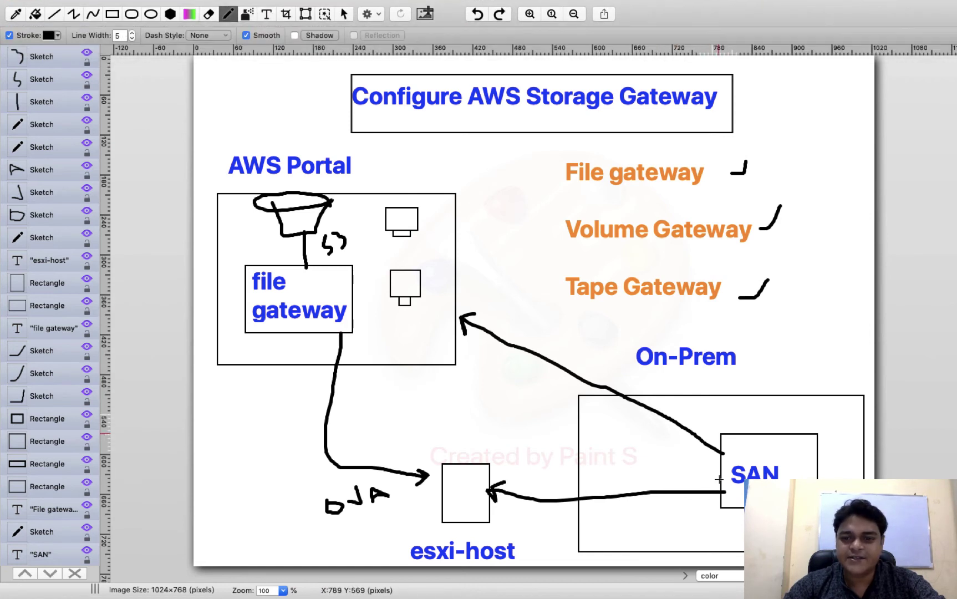
Step: Pencil a box in esxi-host and one in file gateway, and loop the SAN line end
{"action": "mouse_move", "coordinate": [450, 483]}
{"action": "left_mouse_down"}
{"action": "mouse_move", "coordinate": [455, 499]}
{"action": "mouse_move", "coordinate": [469, 492]}
{"action": "mouse_move", "coordinate": [450, 483]}
{"action": "left_mouse_up"}
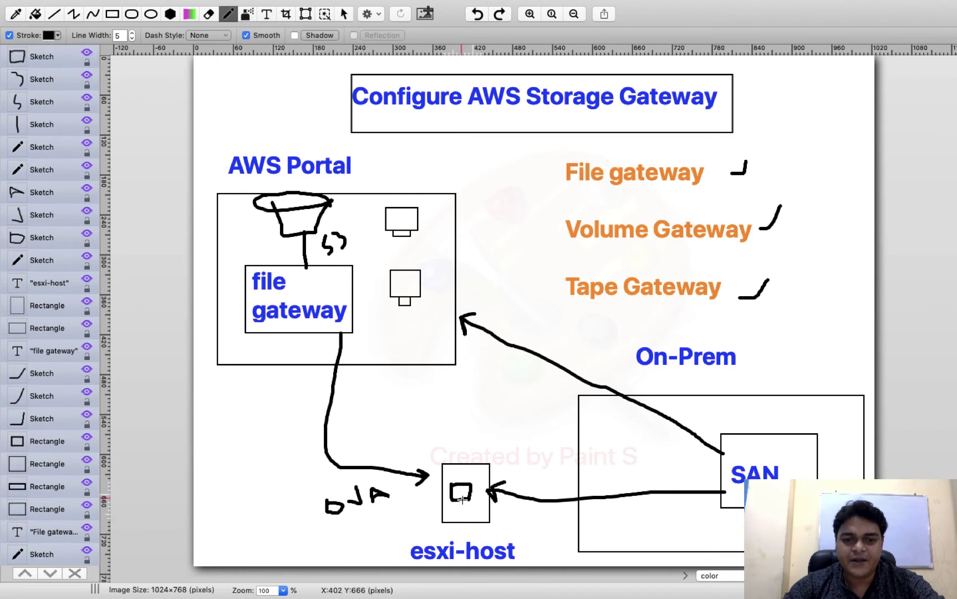
{"action": "left_click", "coordinate": [462, 501]}
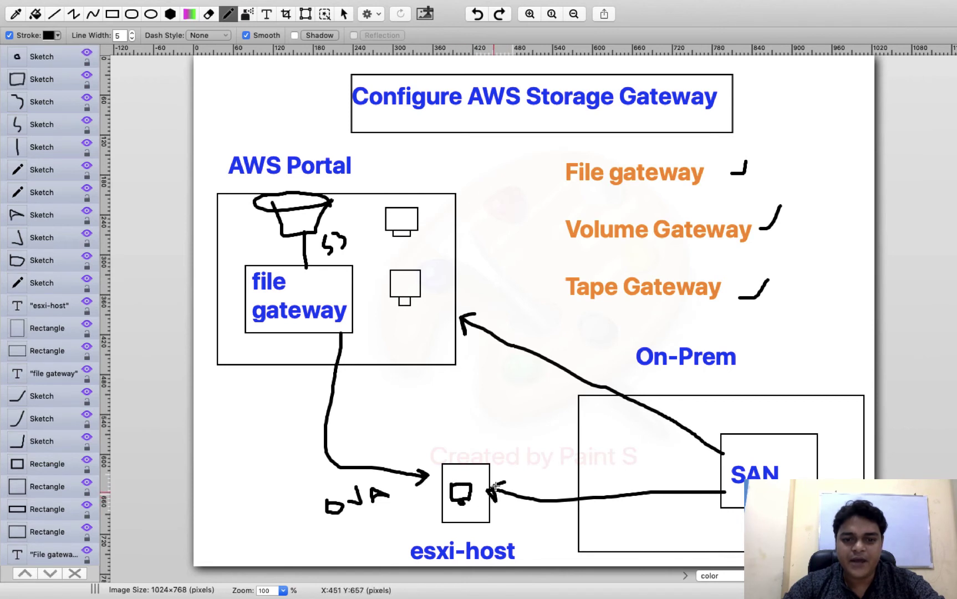
{"action": "left_click_drag", "start_coordinate": [501, 482], "coordinate": [470, 493]}
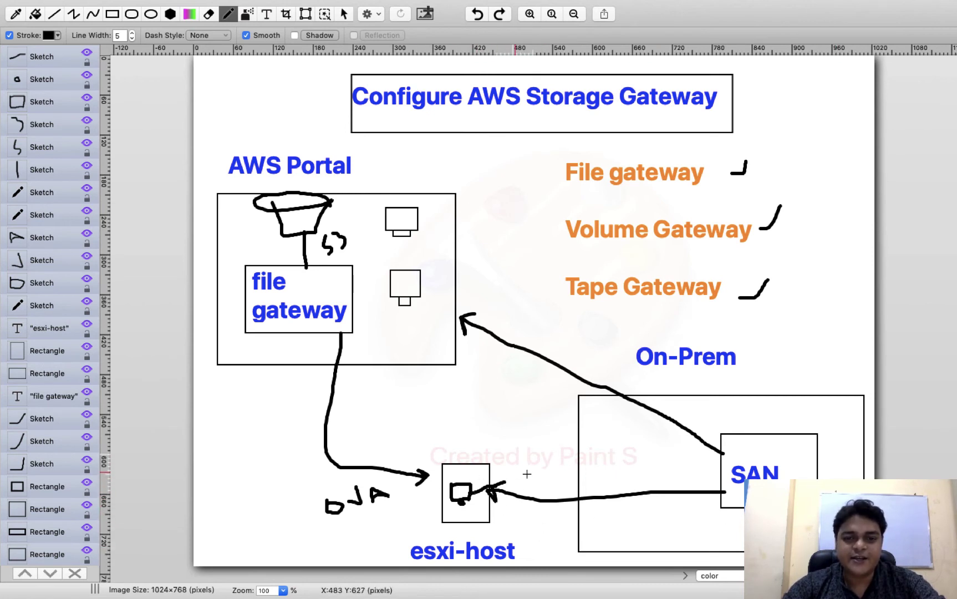
{"action": "mouse_move", "coordinate": [738, 485]}
{"action": "left_mouse_down"}
{"action": "mouse_move", "coordinate": [719, 490]}
{"action": "mouse_move", "coordinate": [722, 505]}
{"action": "mouse_move", "coordinate": [742, 502]}
{"action": "mouse_move", "coordinate": [724, 483]}
{"action": "left_mouse_up"}
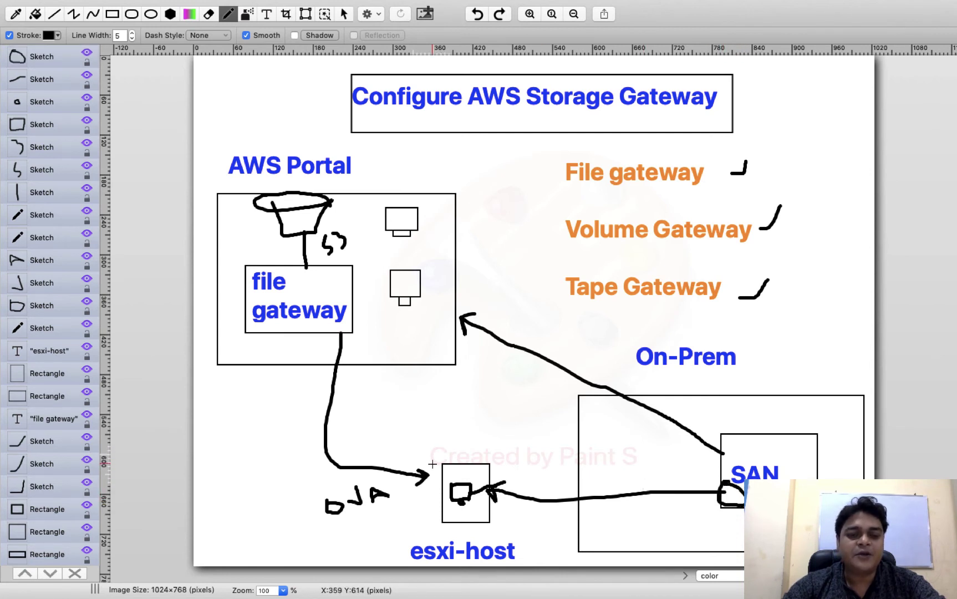
{"action": "mouse_move", "coordinate": [306, 276]}
{"action": "left_mouse_down"}
{"action": "mouse_move", "coordinate": [305, 286]}
{"action": "mouse_move", "coordinate": [332, 292]}
{"action": "mouse_move", "coordinate": [334, 276]}
{"action": "mouse_move", "coordinate": [306, 277]}
{"action": "left_mouse_up"}
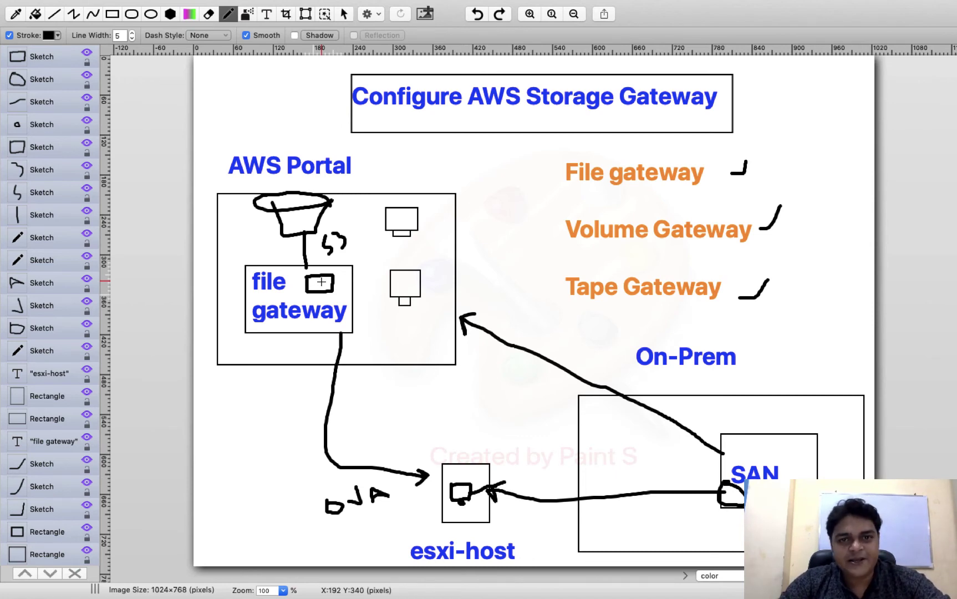
{"action": "key", "text": "ctrl+Right"}
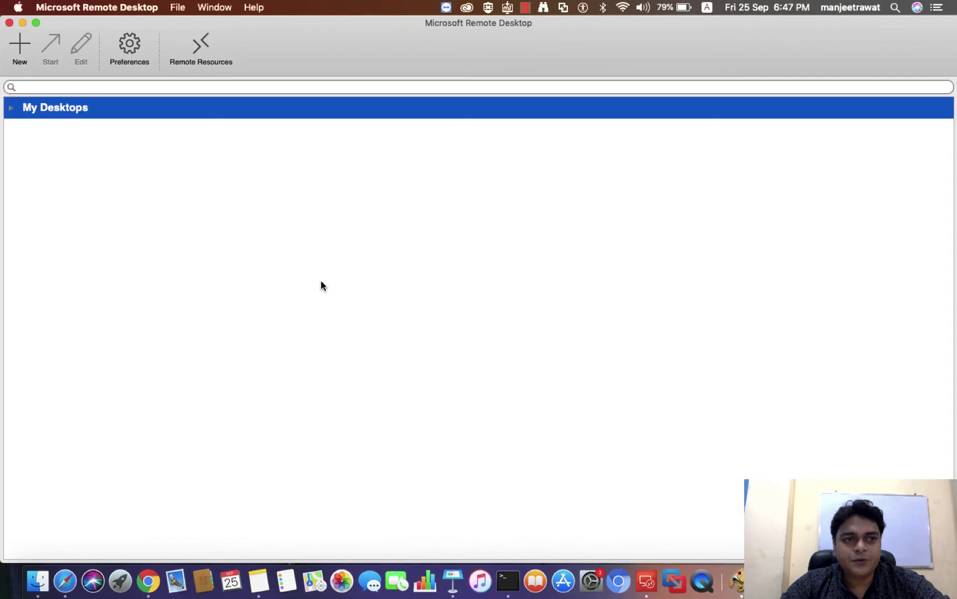
Step: Switch desktop spaces back to the AWS Create gateway page in Safari
{"action": "key", "text": "ctrl+Right"}
{"action": "key", "text": "ctrl+Left"}
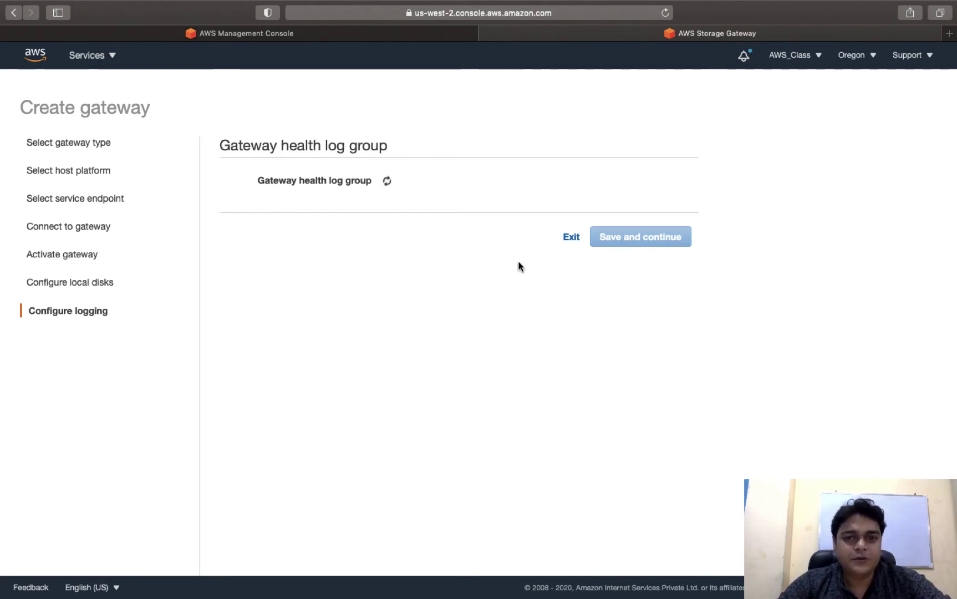
{"action": "key", "text": "ctrl+Left"}
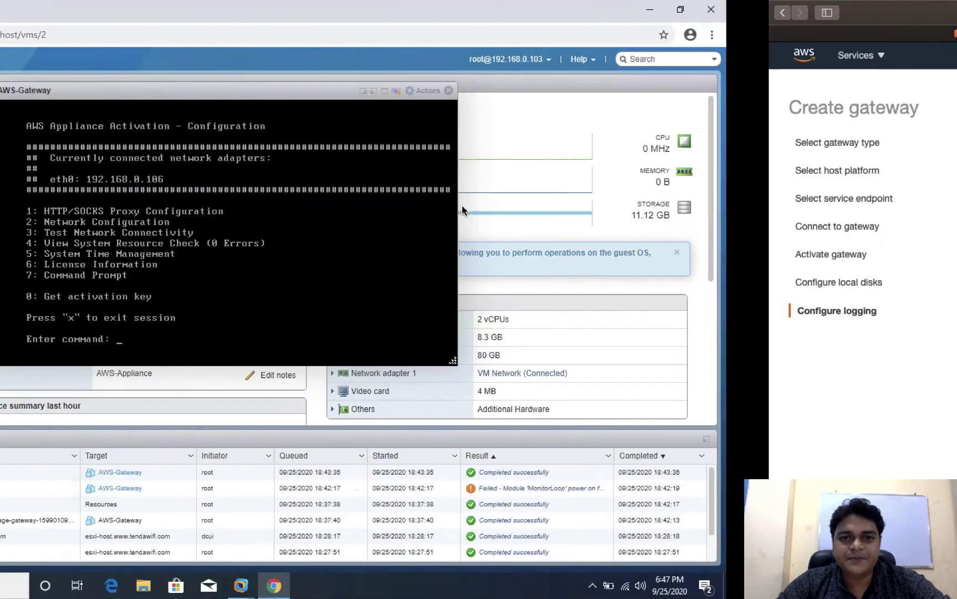
{"action": "key", "text": "ctrl+Right"}
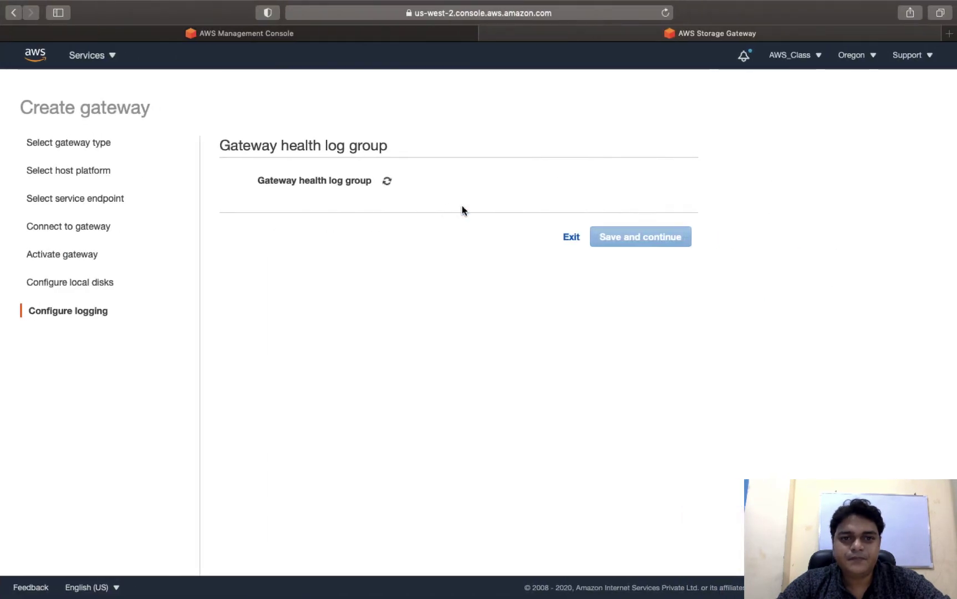
Step: Keep 'Create a new log group' and save to finish creating was-file-gateway
{"action": "key", "text": "ctrl+Left"}
{"action": "key", "text": "ctrl+Left"}
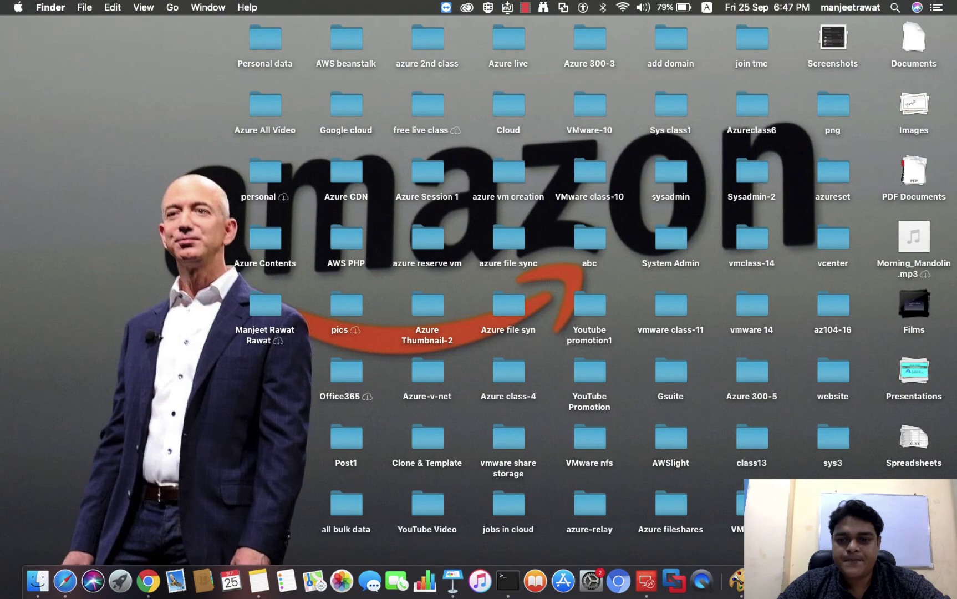
{"action": "right_click", "coordinate": [865, 581]}
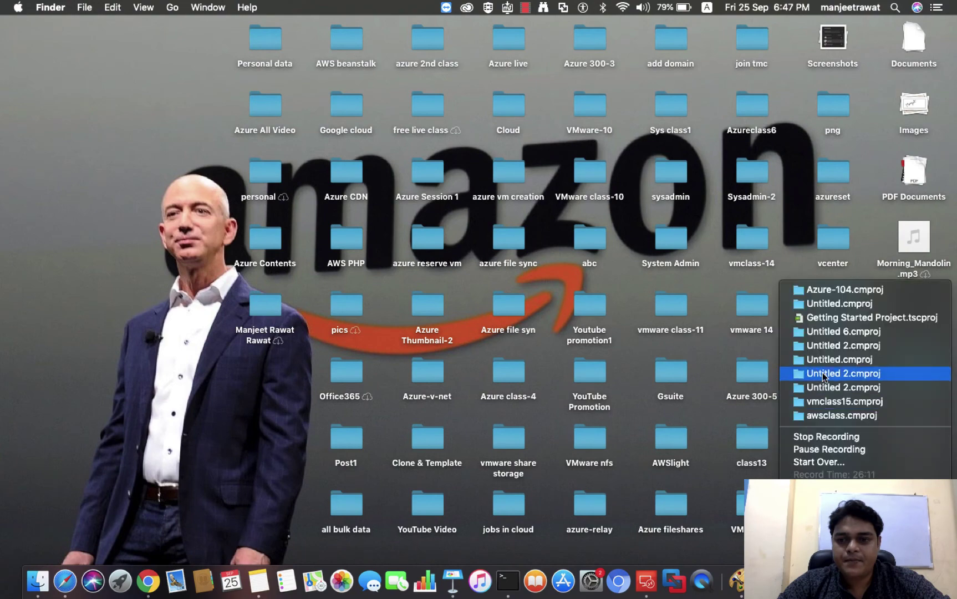
{"action": "left_click", "coordinate": [828, 440]}
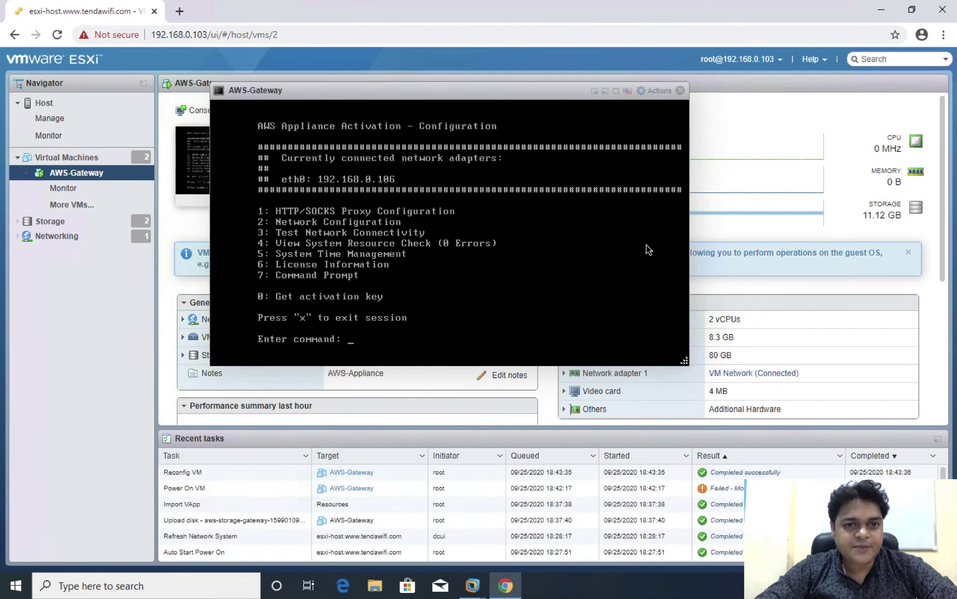
{"action": "key", "text": "ctrl+Right"}
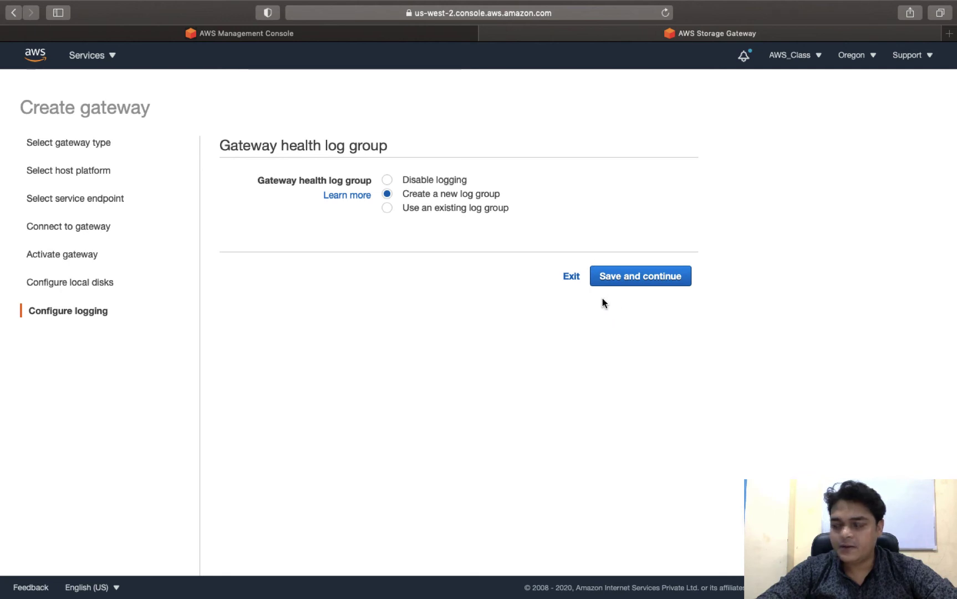
{"action": "left_click", "coordinate": [629, 285]}
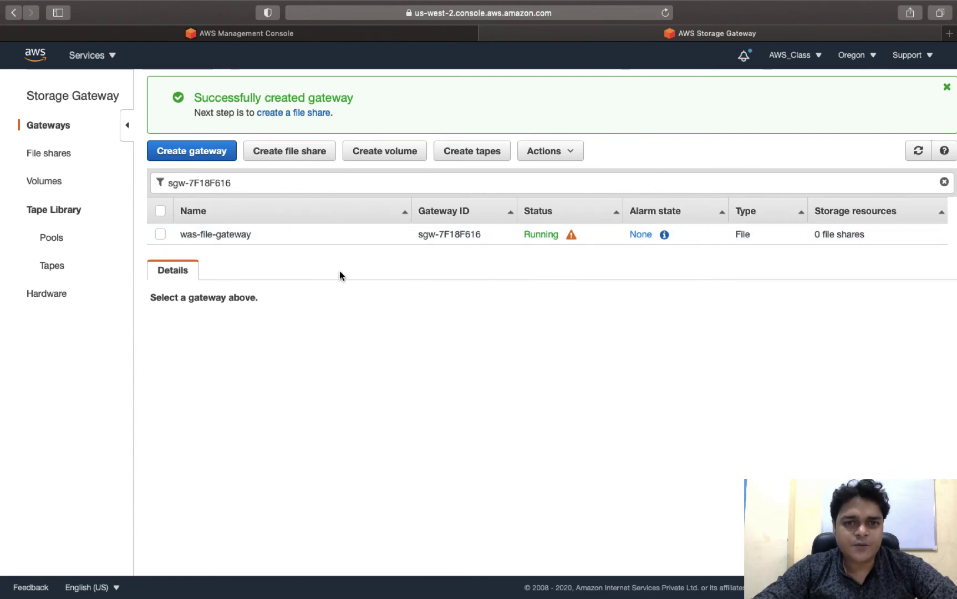
{"action": "key", "text": "ctrl+Right"}
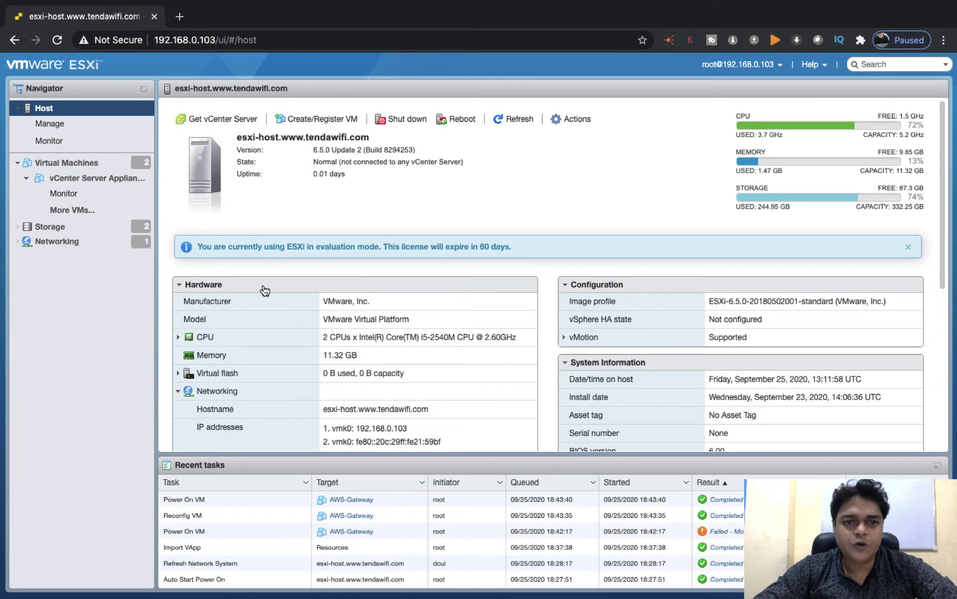
Step: Open the AWS-Gateway virtual machine's settings from its Actions menu
{"action": "left_click", "coordinate": [70, 164]}
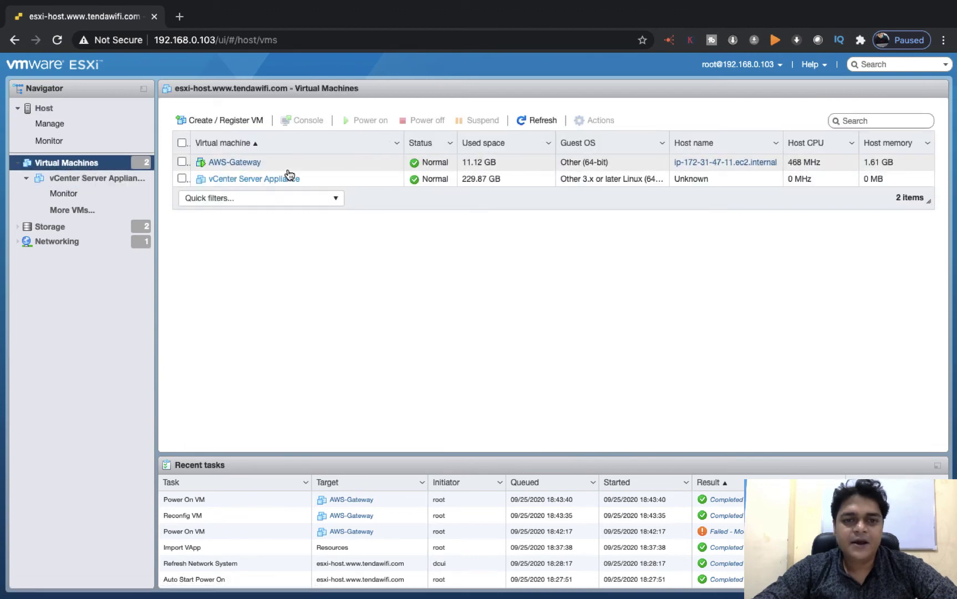
{"action": "left_click", "coordinate": [244, 165]}
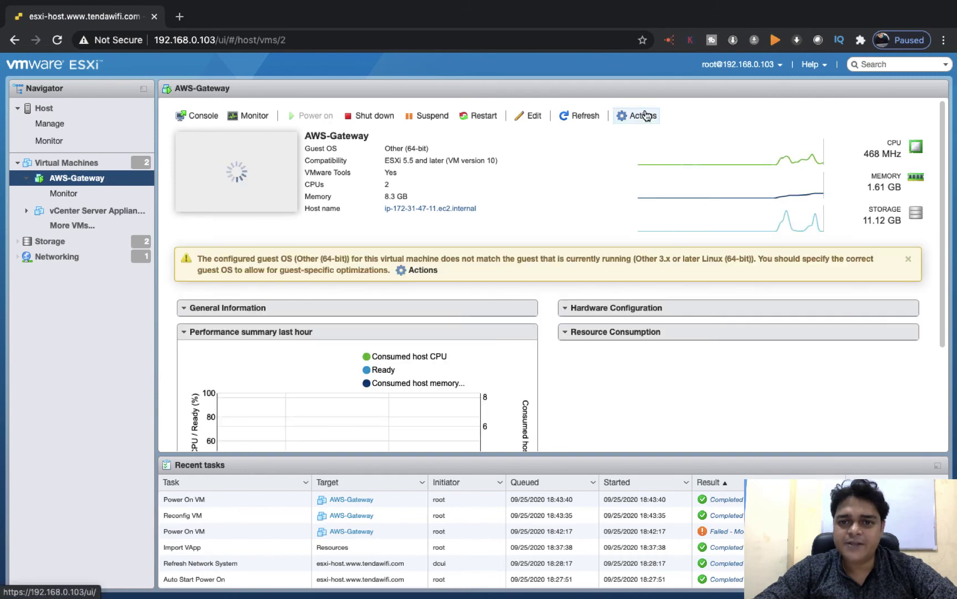
{"action": "left_click", "coordinate": [645, 114]}
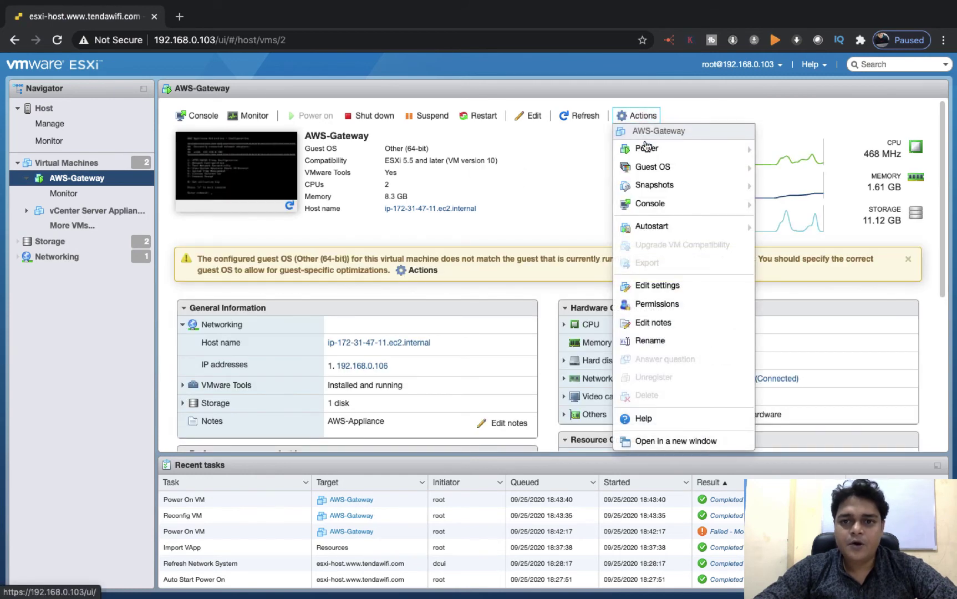
{"action": "mouse_move", "coordinate": [639, 233]}
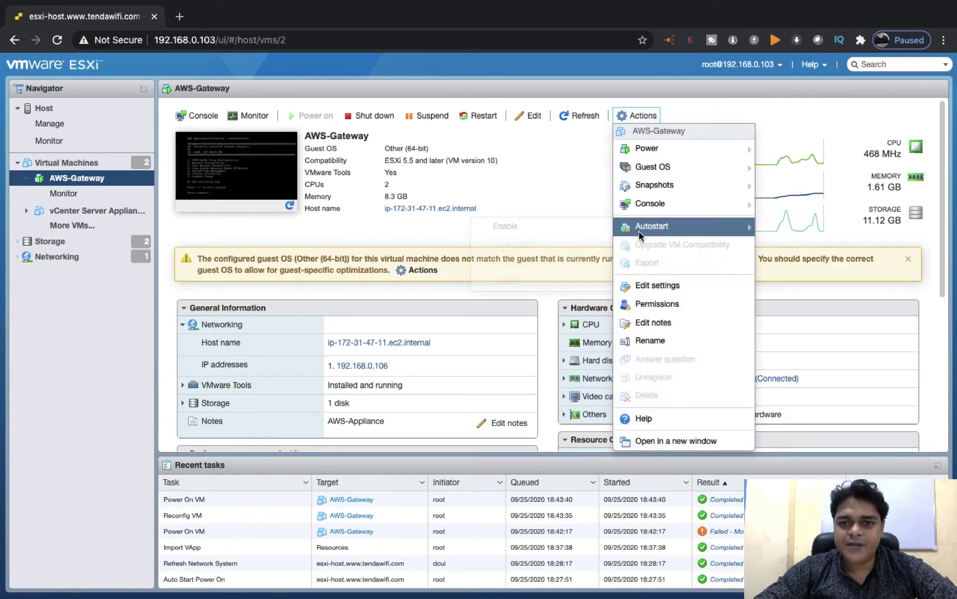
{"action": "left_click", "coordinate": [646, 286]}
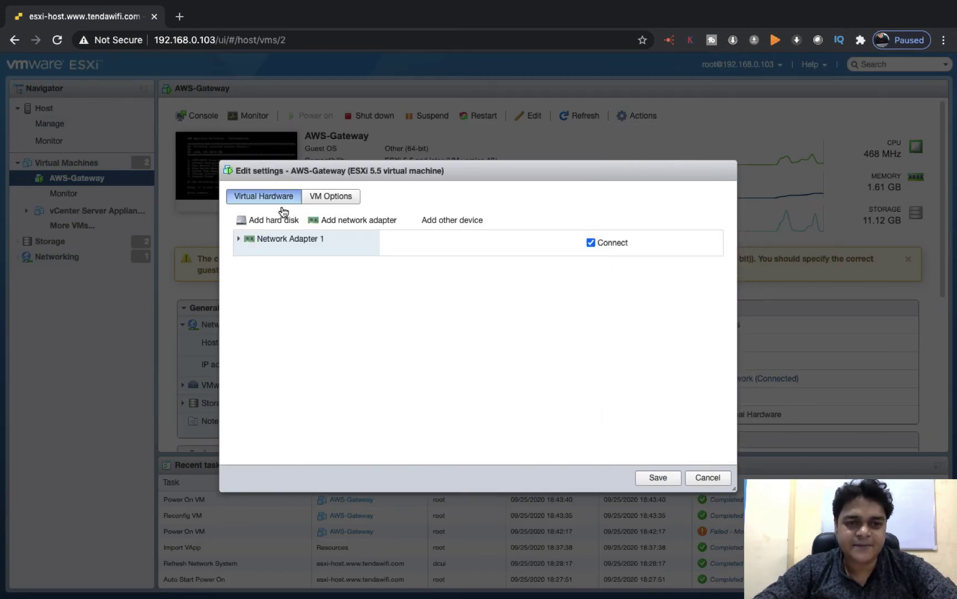
Step: Add a new 25 GB hard disk to AWS-Gateway, save, and refresh its summary
{"action": "left_click", "coordinate": [260, 222]}
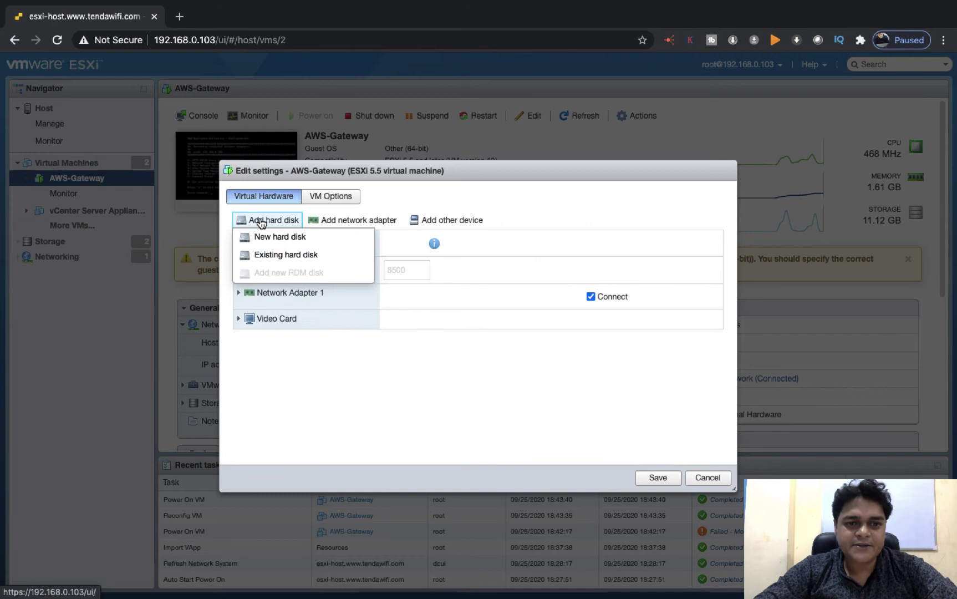
{"action": "left_click", "coordinate": [277, 240]}
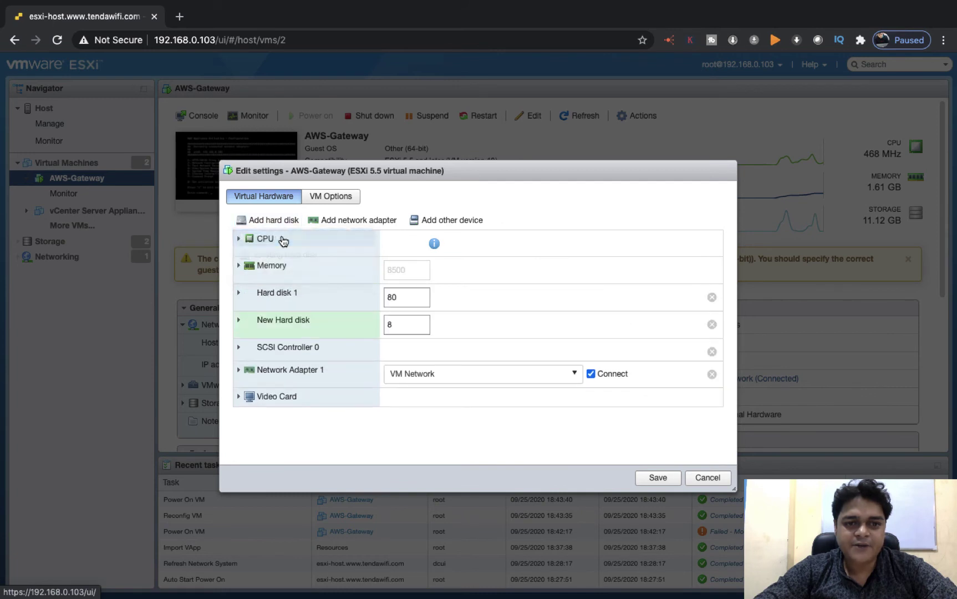
{"action": "left_click", "coordinate": [401, 318]}
{"action": "key", "text": "BackSpace"}
{"action": "type", "text": "25"}
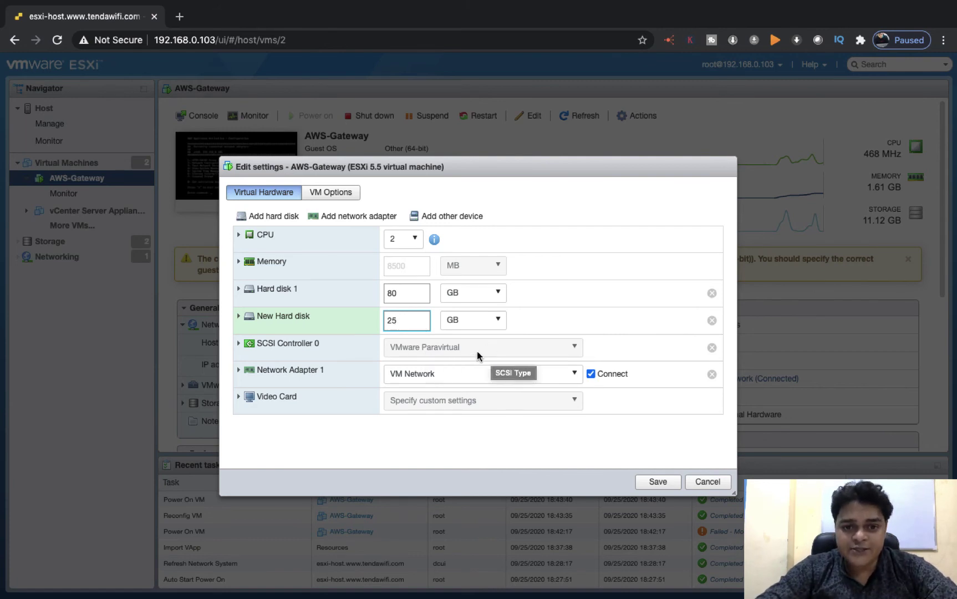
{"action": "left_click", "coordinate": [658, 482]}
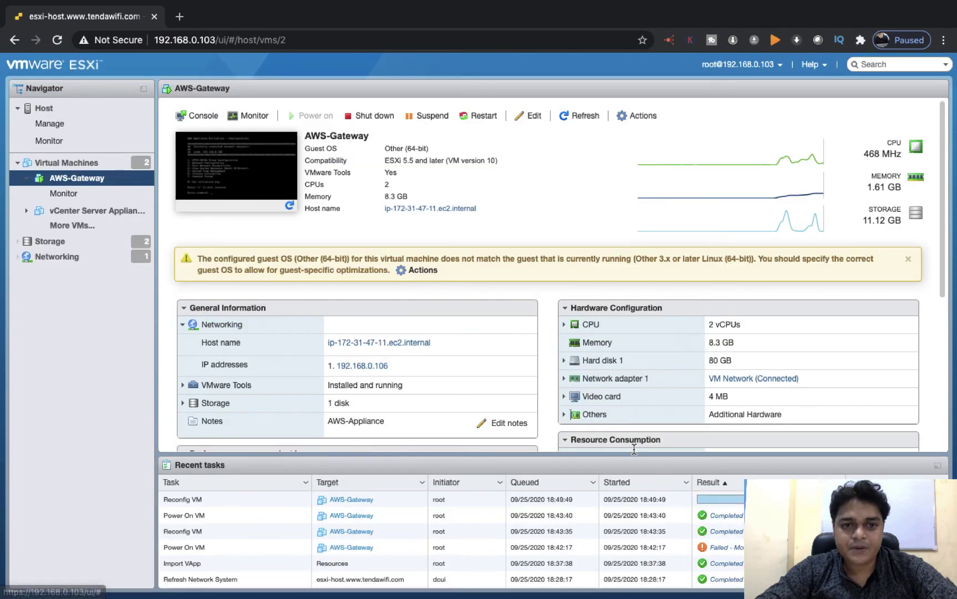
{"action": "left_click", "coordinate": [577, 113]}
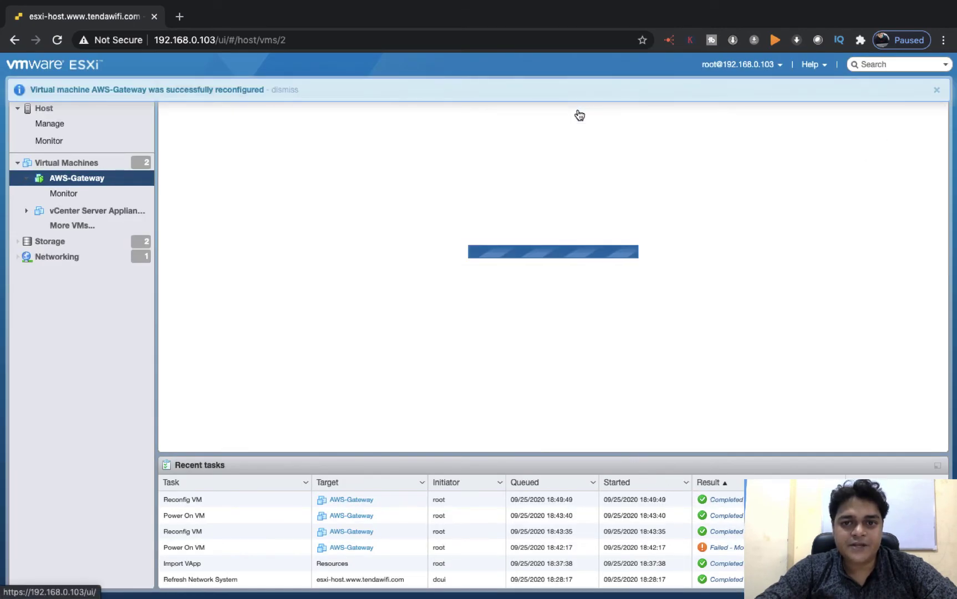
Step: Allocate was-file-gateway's 25 GiB SCSI (0:1) disk to Cache, save, and refresh the gateway
{"action": "left_click", "coordinate": [581, 115]}
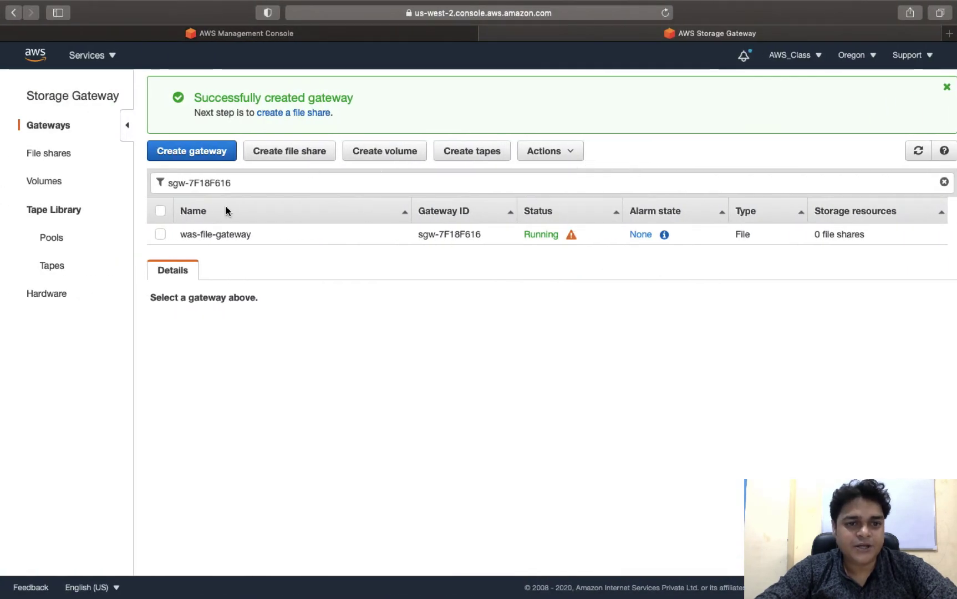
{"action": "left_click", "coordinate": [160, 233]}
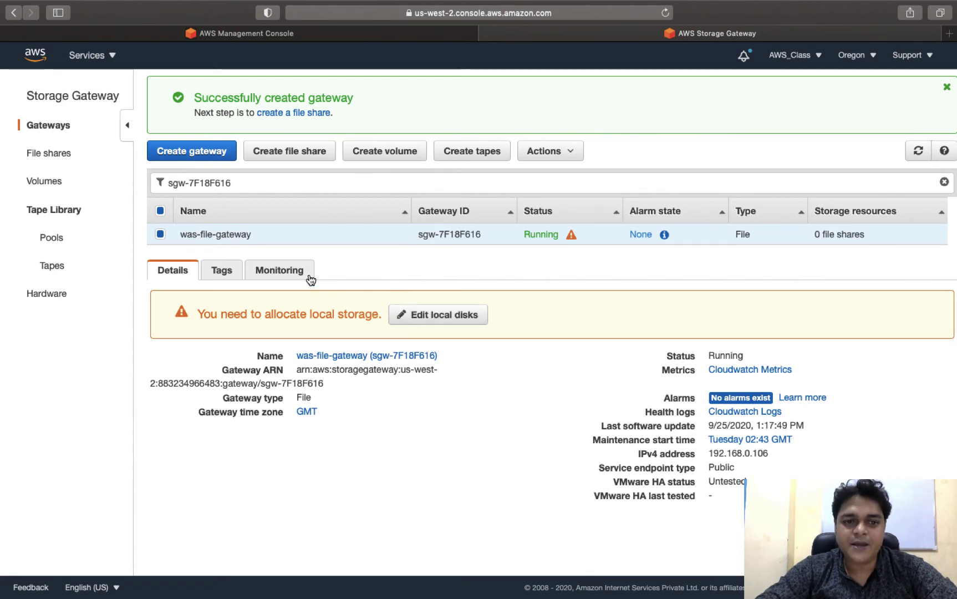
{"action": "left_click", "coordinate": [442, 324]}
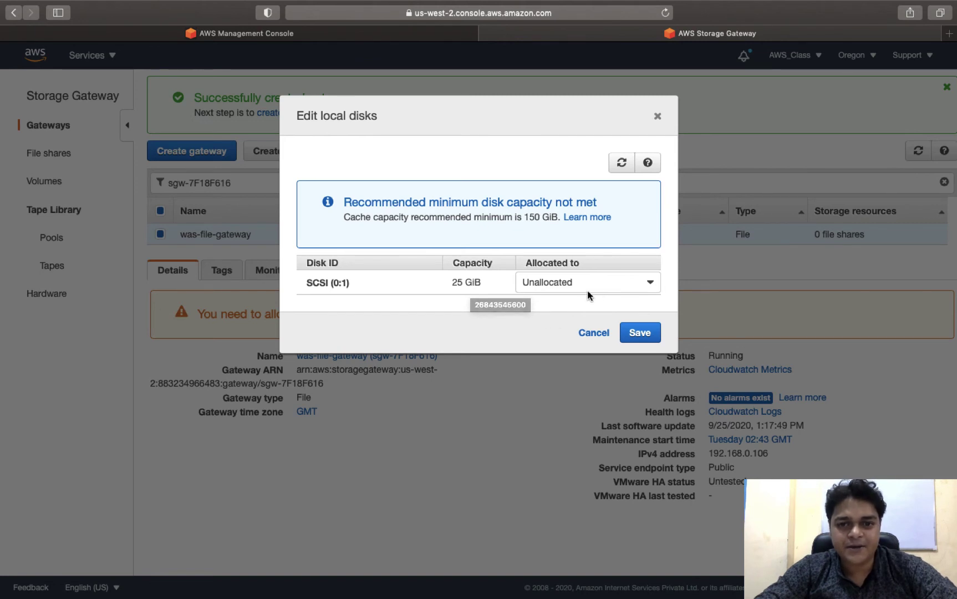
{"action": "left_click", "coordinate": [617, 284]}
{"action": "left_click", "coordinate": [558, 302]}
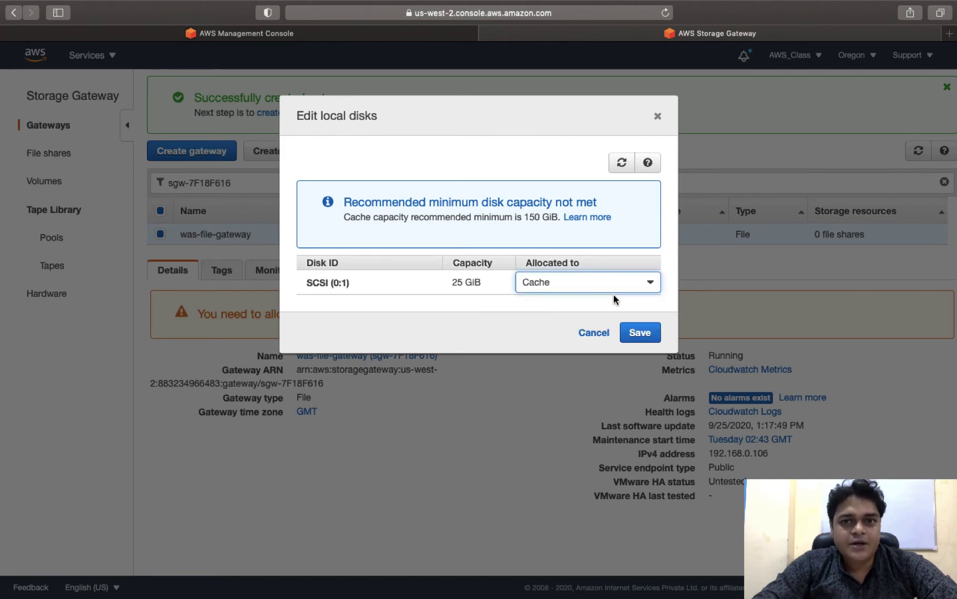
{"action": "left_click", "coordinate": [641, 334]}
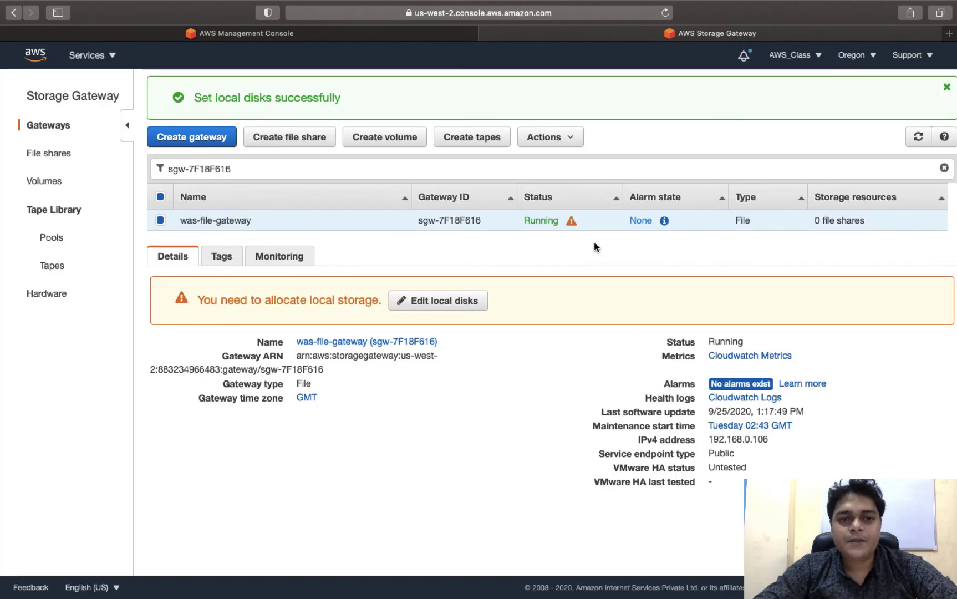
{"action": "left_click", "coordinate": [923, 140]}
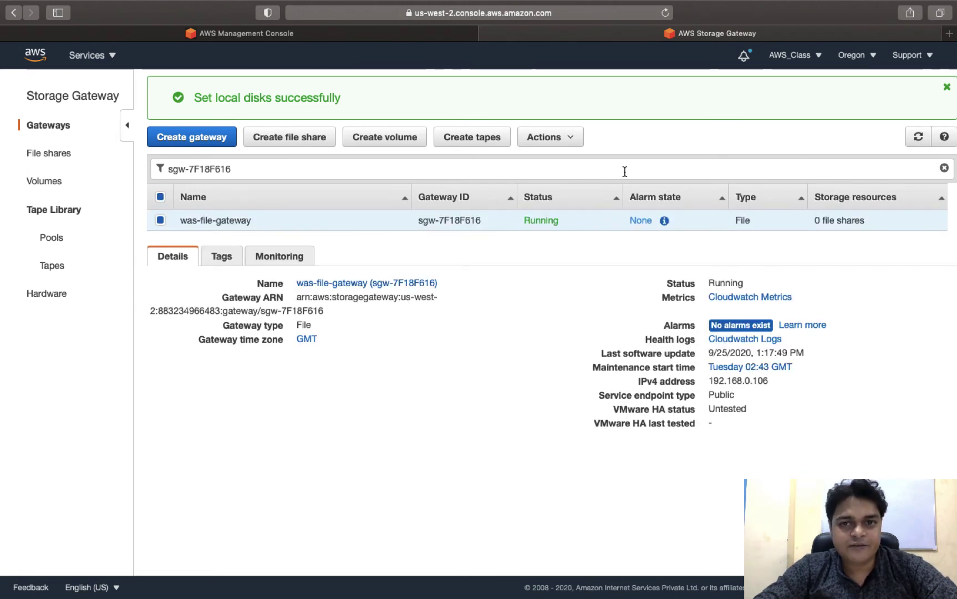
{"action": "left_click", "coordinate": [947, 87]}
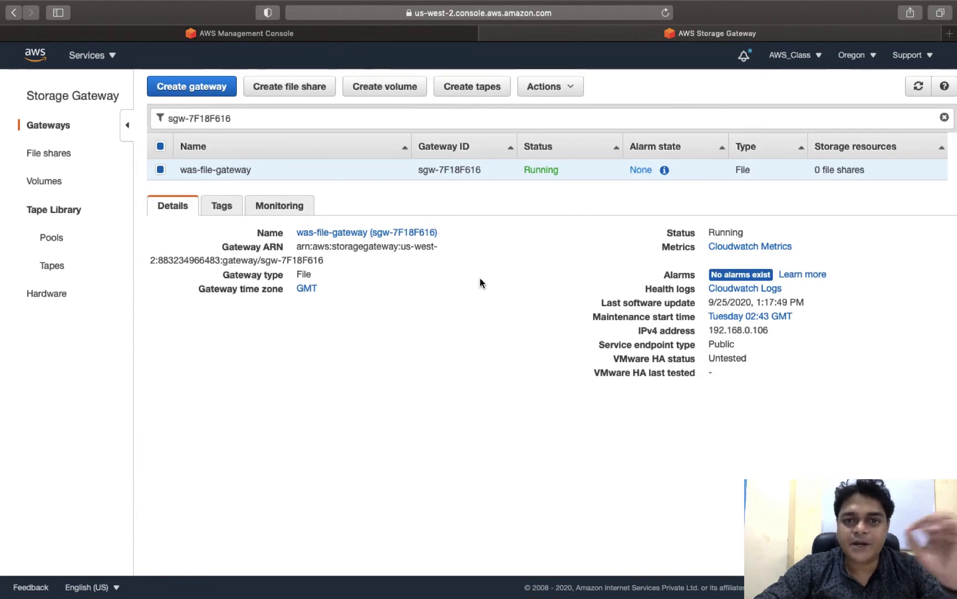
Step: Start a new file share and open Amazon S3 in the Management Console
{"action": "left_click", "coordinate": [274, 91]}
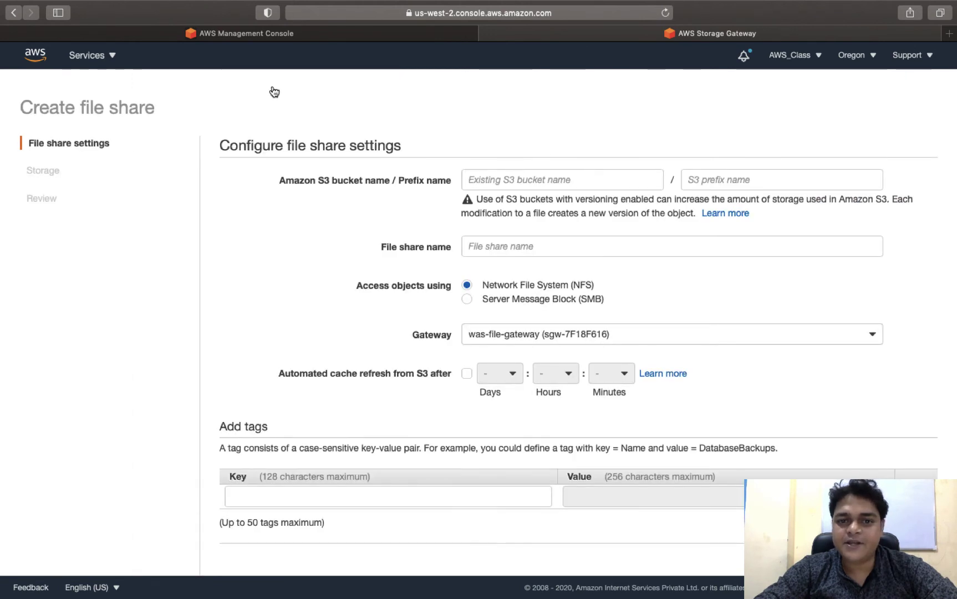
{"action": "left_click", "coordinate": [528, 186]}
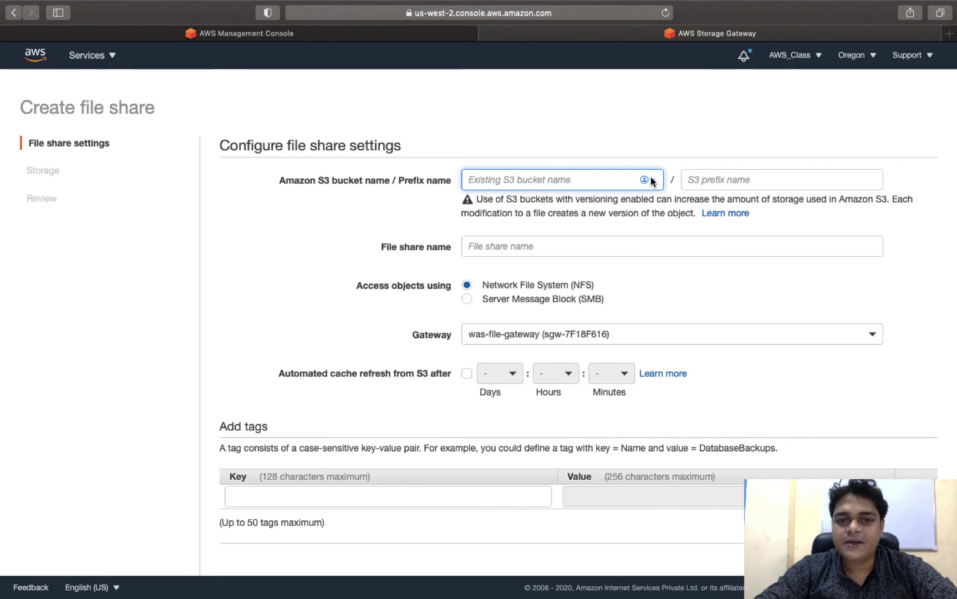
{"action": "left_click", "coordinate": [238, 35]}
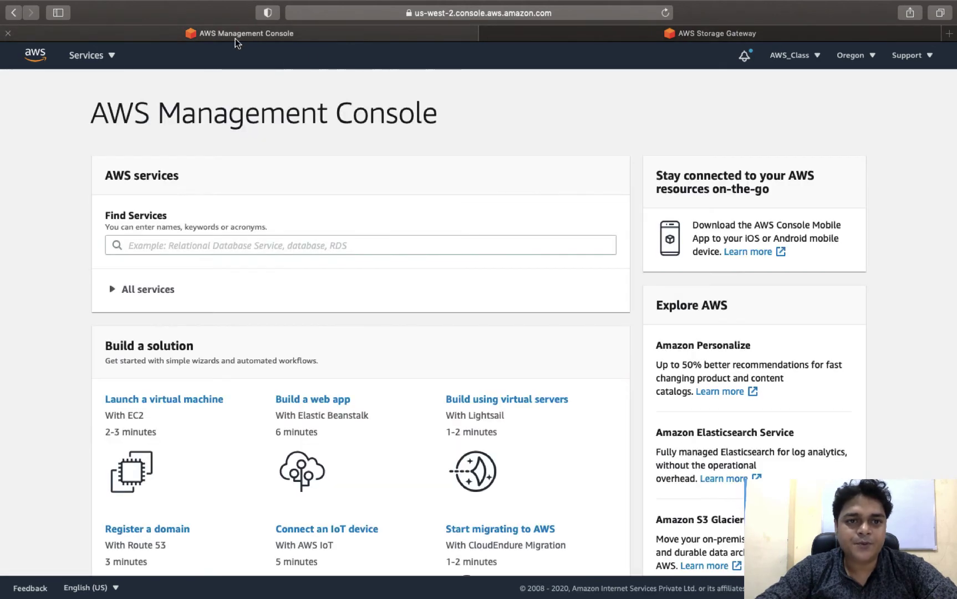
{"action": "scroll", "coordinate": [160, 424], "scroll_direction": "down", "scroll_amount": 3}
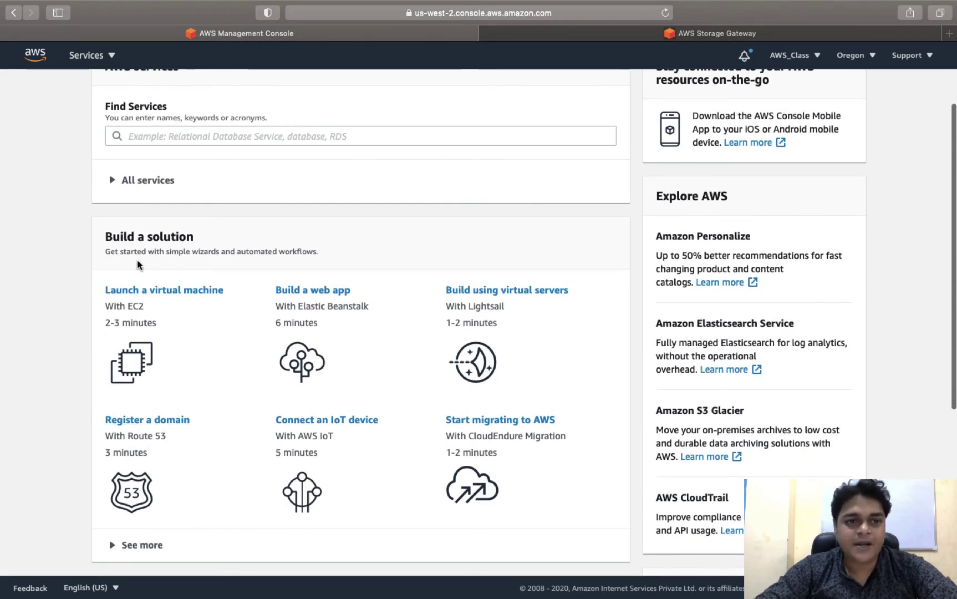
{"action": "scroll", "coordinate": [155, 454], "scroll_direction": "up", "scroll_amount": 2}
{"action": "scroll", "coordinate": [155, 454], "scroll_direction": "down", "scroll_amount": 5}
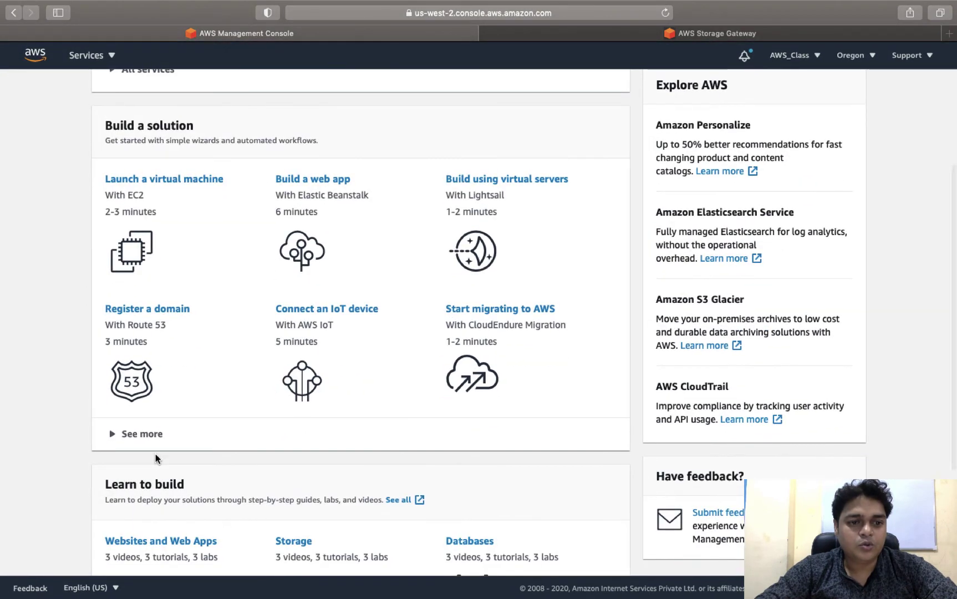
{"action": "scroll", "coordinate": [156, 454], "scroll_direction": "up", "scroll_amount": 4}
{"action": "left_click", "coordinate": [80, 55]}
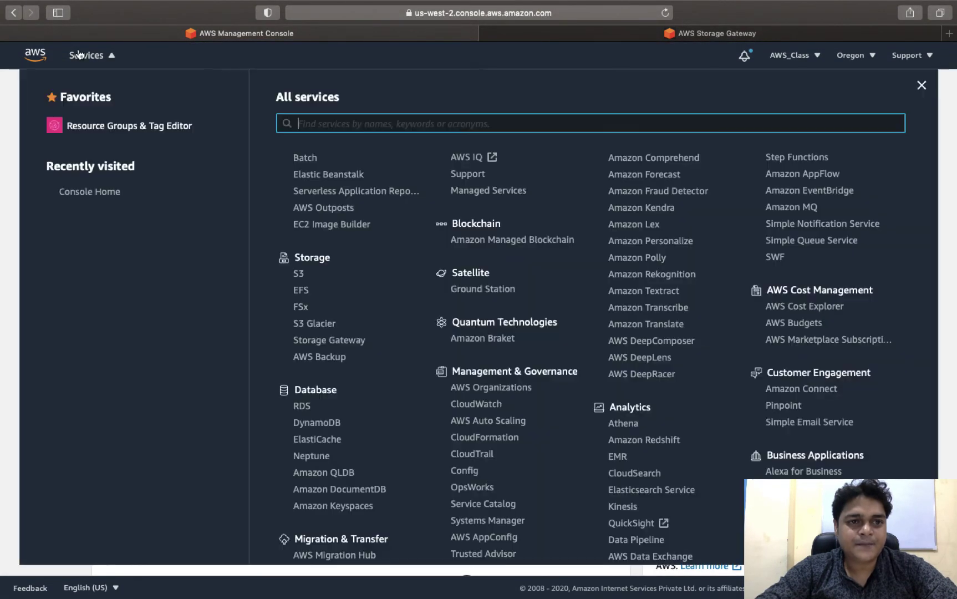
{"action": "left_click", "coordinate": [298, 274]}
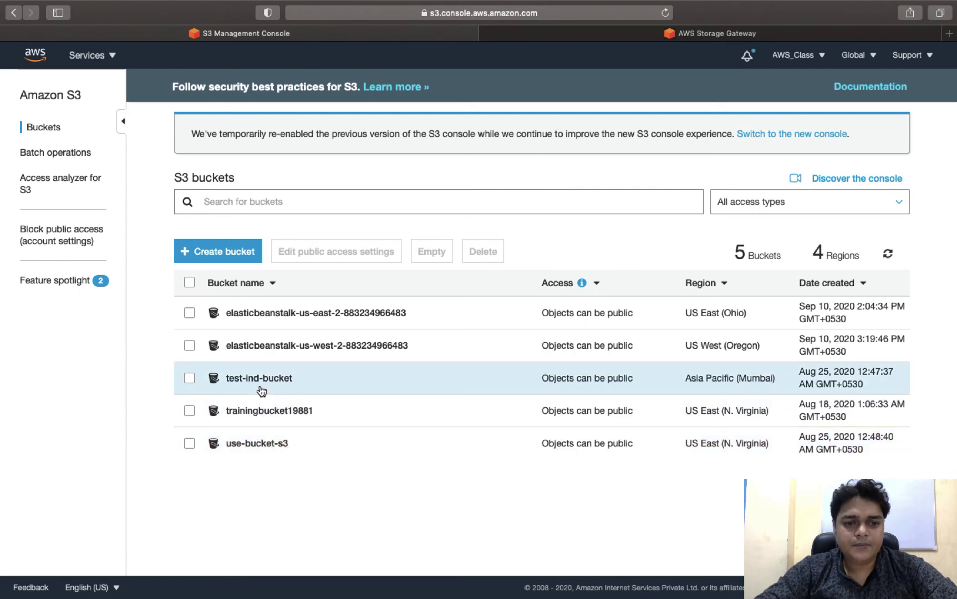
Step: Open the use-bucket-s3 bucket and copy its name
{"action": "left_click", "coordinate": [253, 449]}
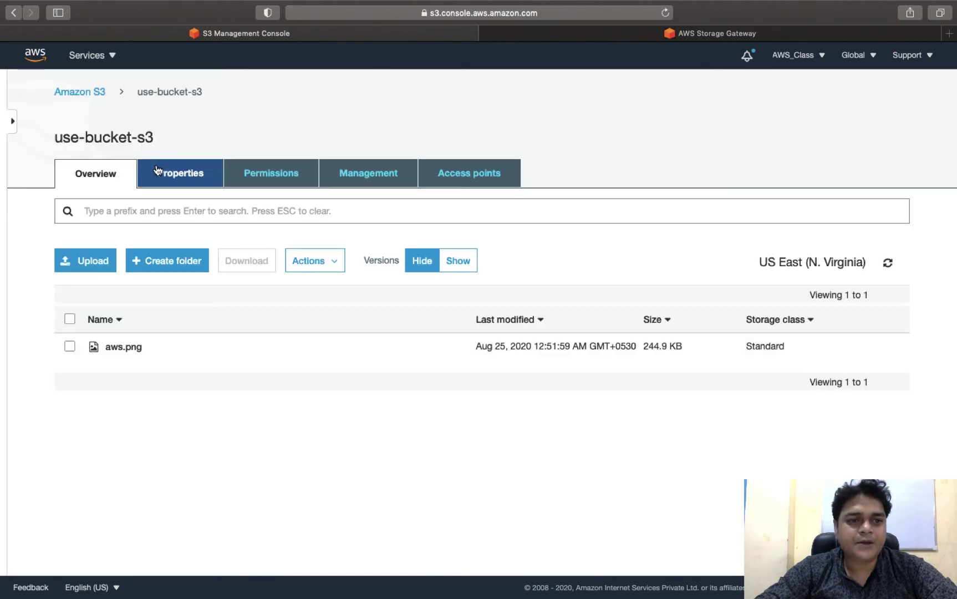
{"action": "left_click_drag", "start_coordinate": [162, 137], "coordinate": [44, 135]}
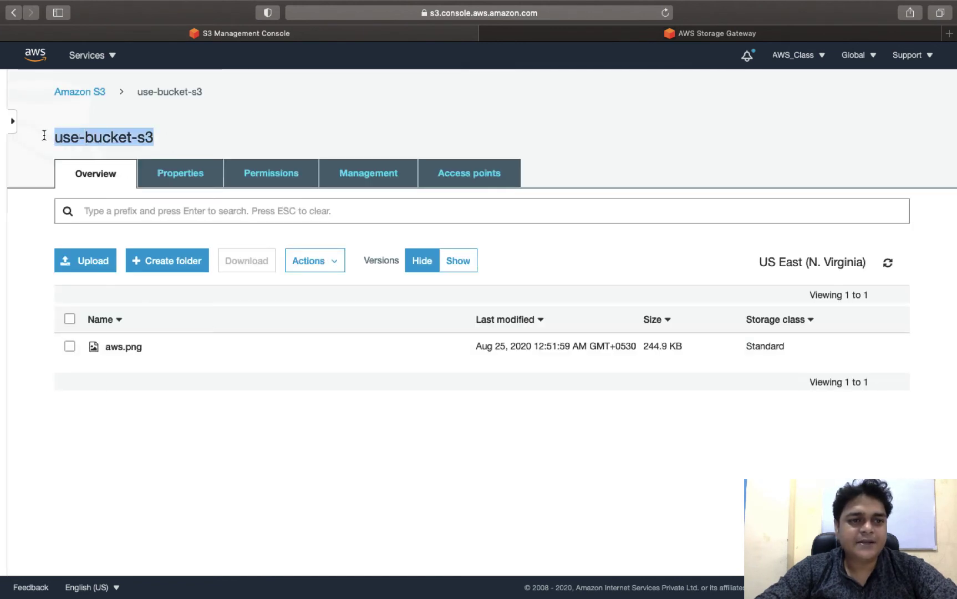
{"action": "right_click", "coordinate": [89, 138]}
{"action": "left_click", "coordinate": [127, 181]}
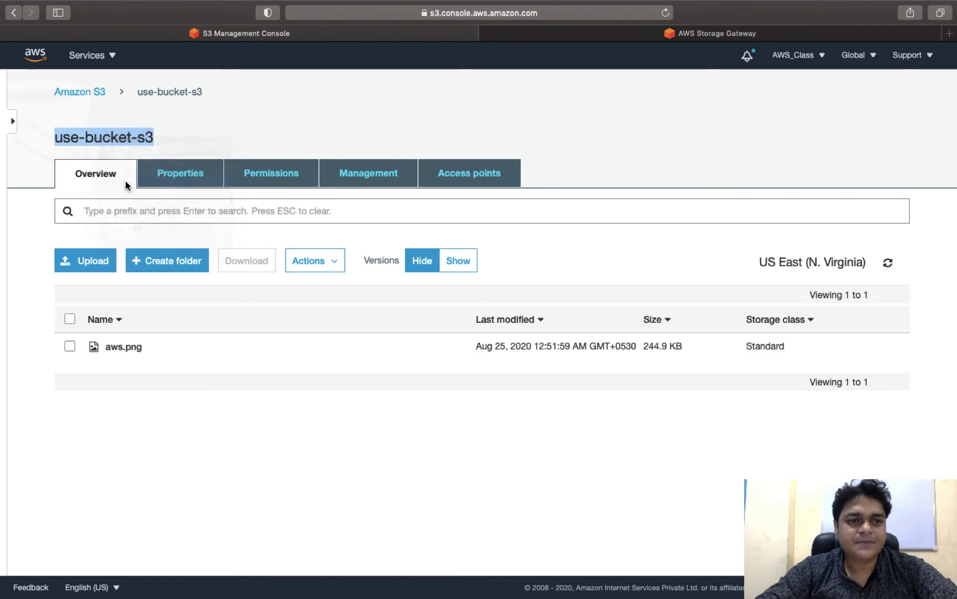
{"action": "key", "text": "ctrl+Right"}
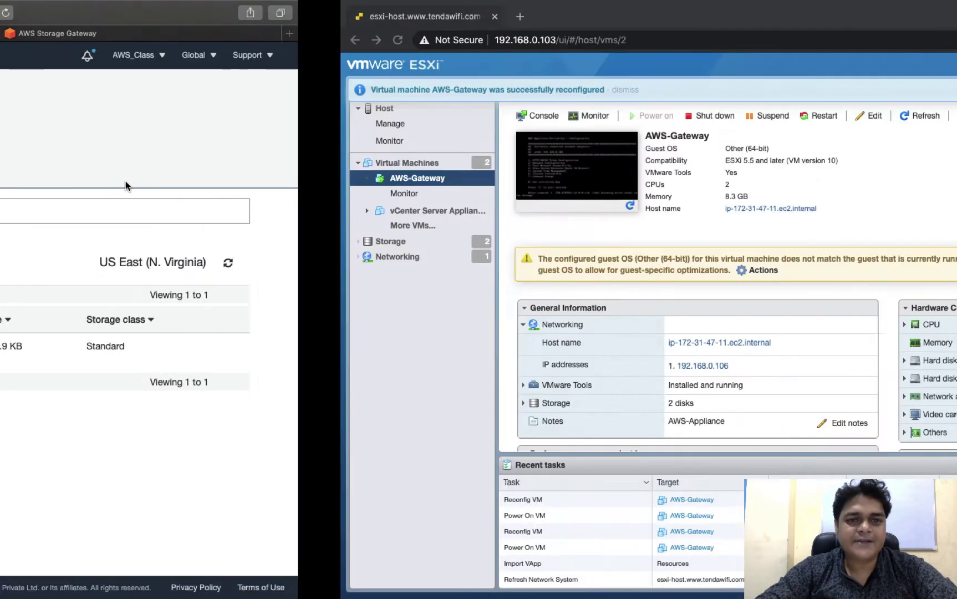
{"action": "key", "text": "ctrl+Right"}
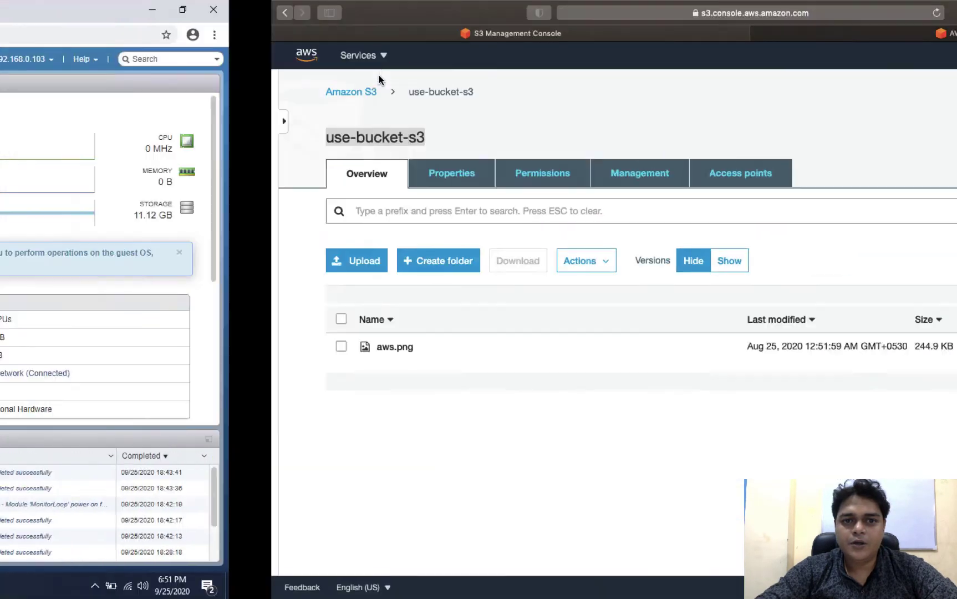
{"action": "key", "text": "ctrl+Left"}
{"action": "key", "text": "ctrl+Right"}
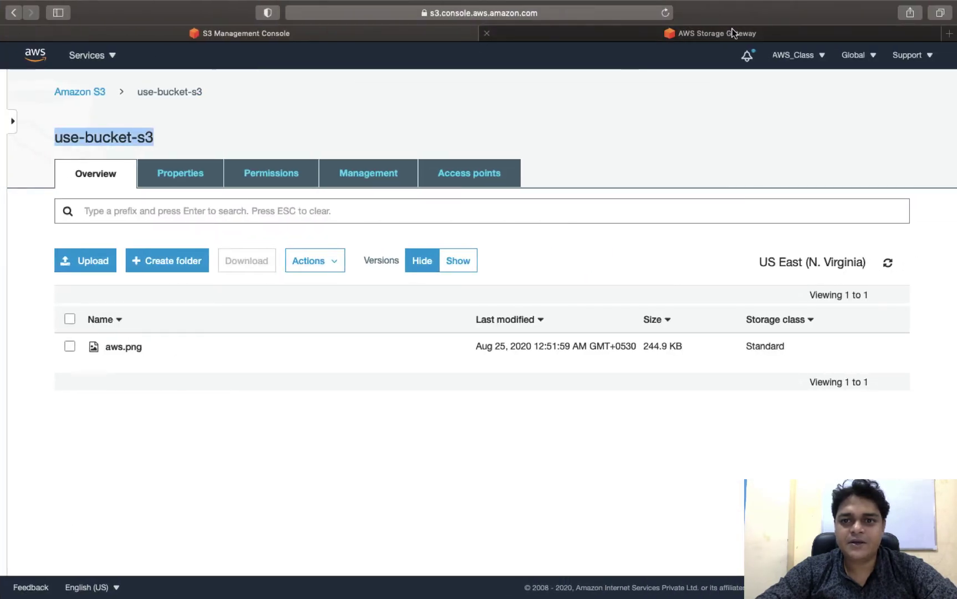
Step: Paste use-bucket-s3 as the file share's S3 bucket name and create the share
{"action": "left_click", "coordinate": [732, 28]}
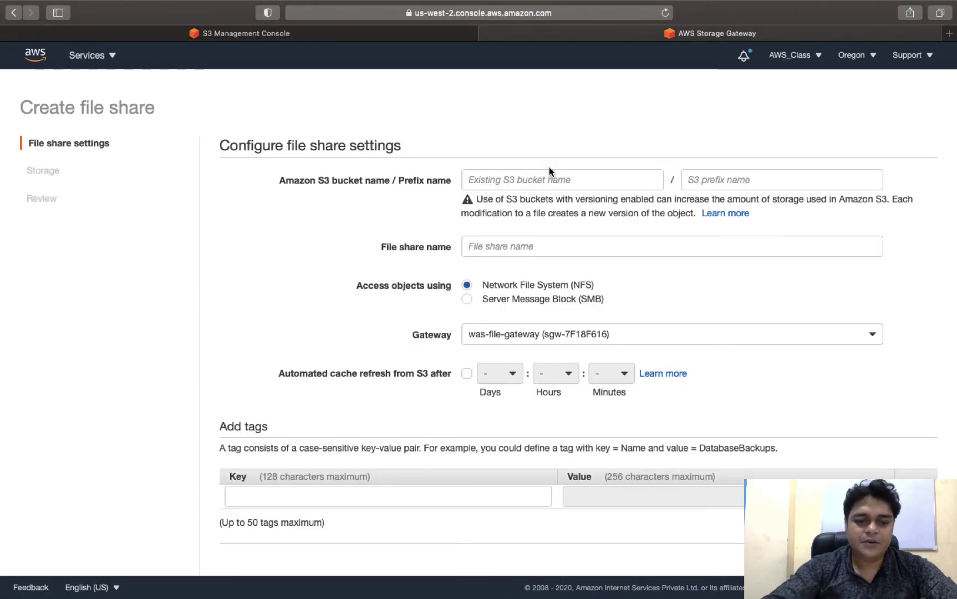
{"action": "left_click", "coordinate": [543, 183]}
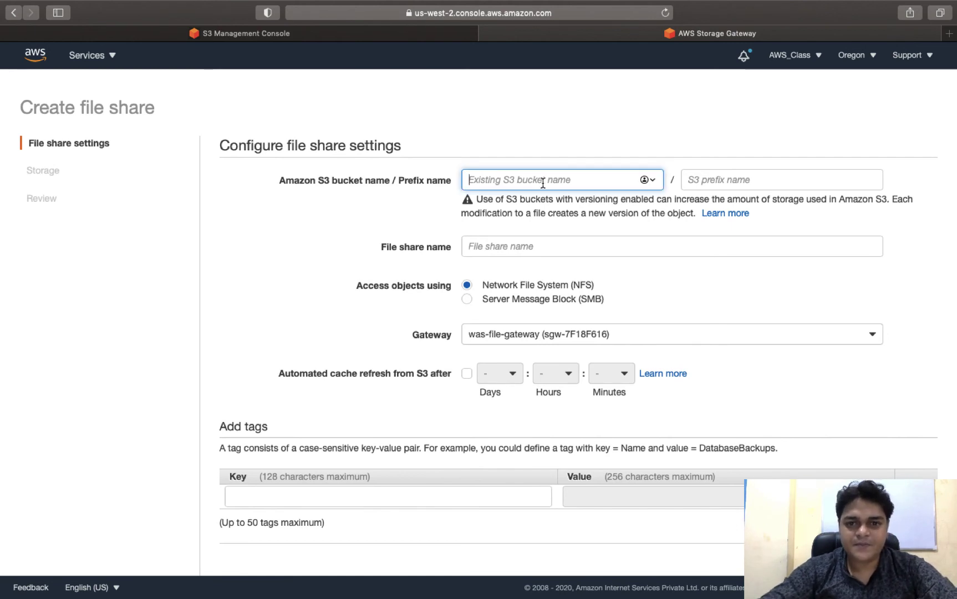
{"action": "key", "text": "super+v"}
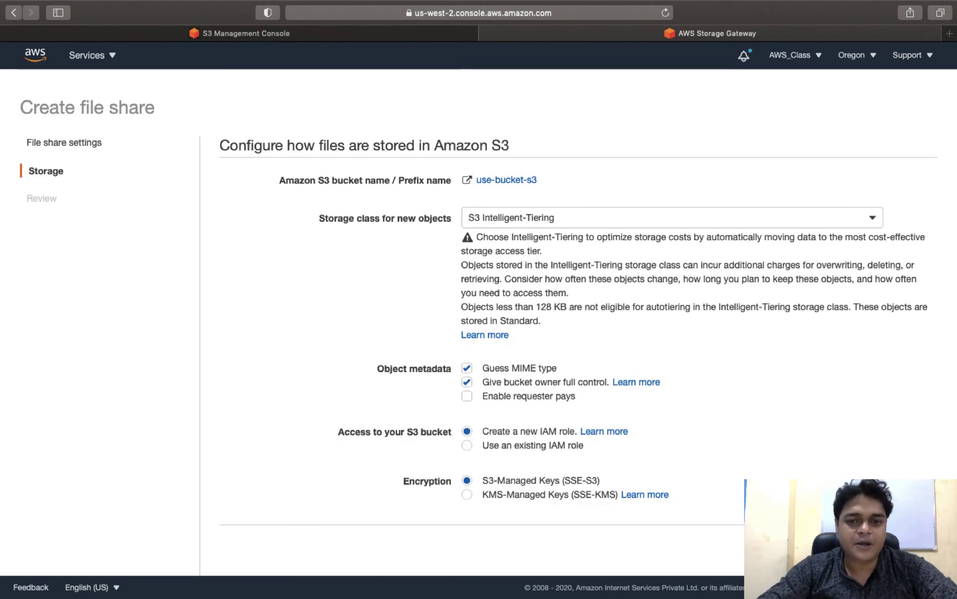
{"action": "scroll", "coordinate": [784, 456], "scroll_direction": "down", "scroll_amount": 1}
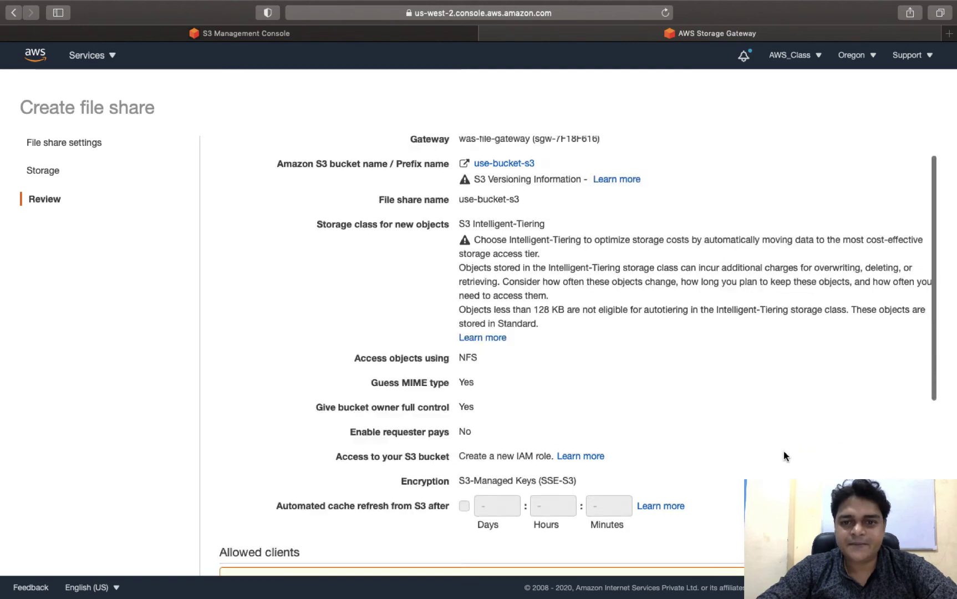
{"action": "scroll", "coordinate": [783, 456], "scroll_direction": "down", "scroll_amount": 7}
{"action": "scroll", "coordinate": [629, 283], "scroll_direction": "up", "scroll_amount": 8}
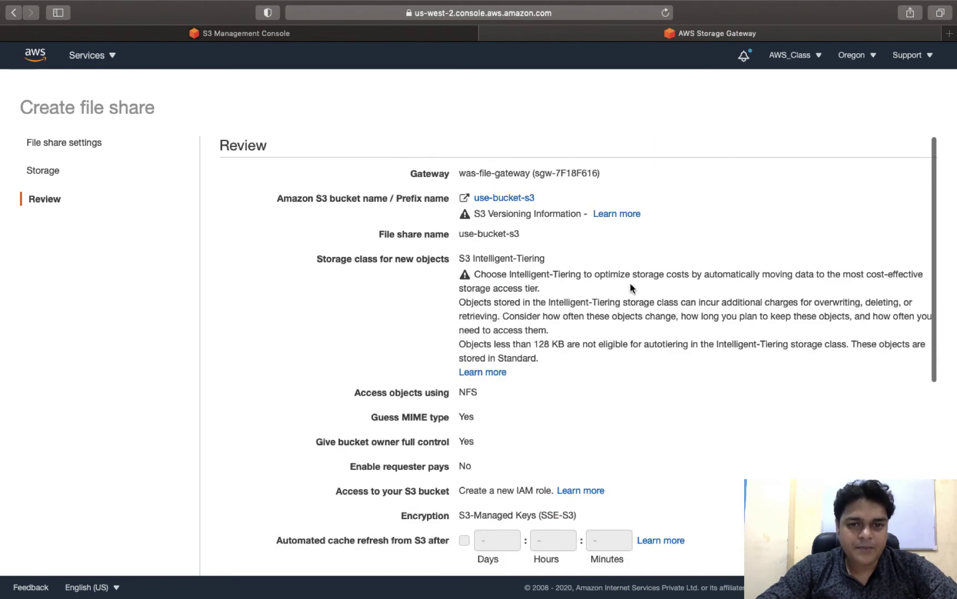
{"action": "scroll", "coordinate": [551, 393], "scroll_direction": "down", "scroll_amount": 2}
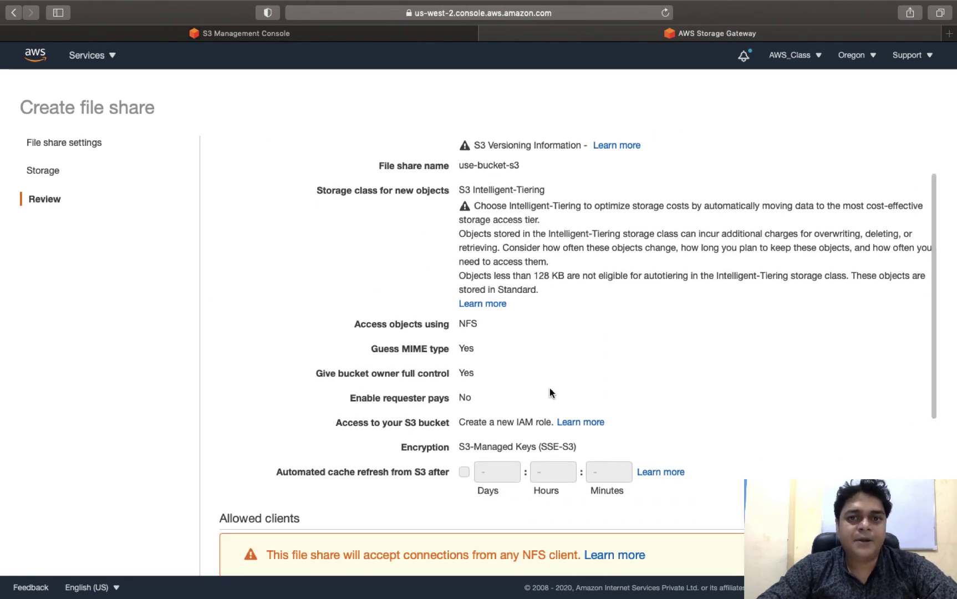
{"action": "scroll", "coordinate": [550, 392], "scroll_direction": "down", "scroll_amount": 6}
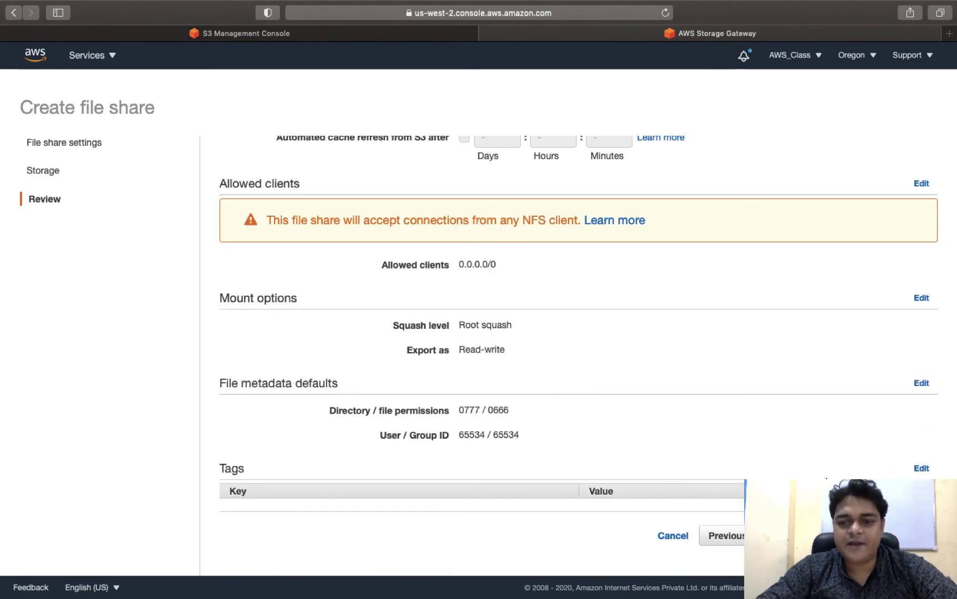
{"action": "scroll", "coordinate": [761, 280], "scroll_direction": "up", "scroll_amount": 1}
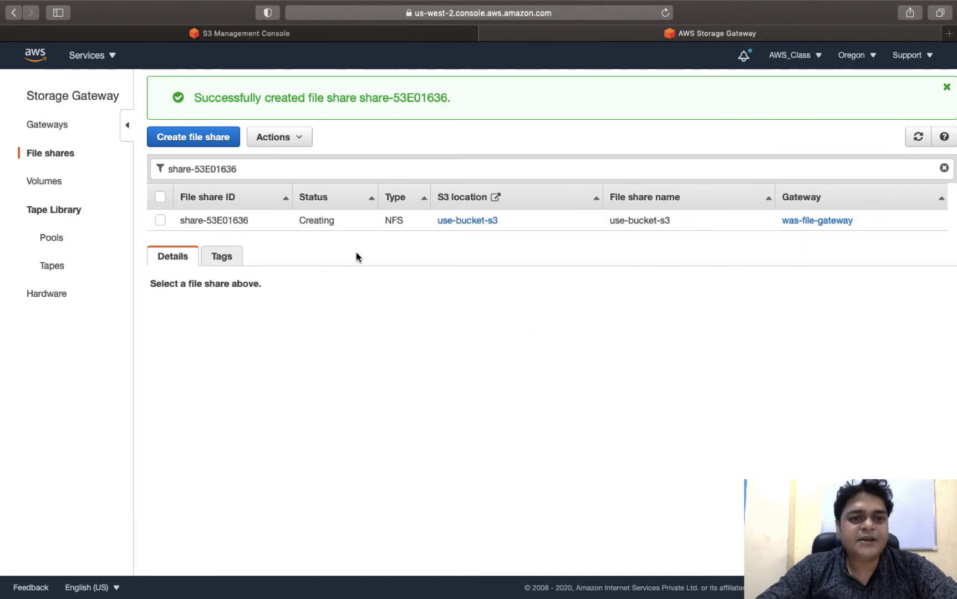
Step: Select the use-bucket-s3 file share, refresh, and select its macOS mount command
{"action": "left_click", "coordinate": [221, 220]}
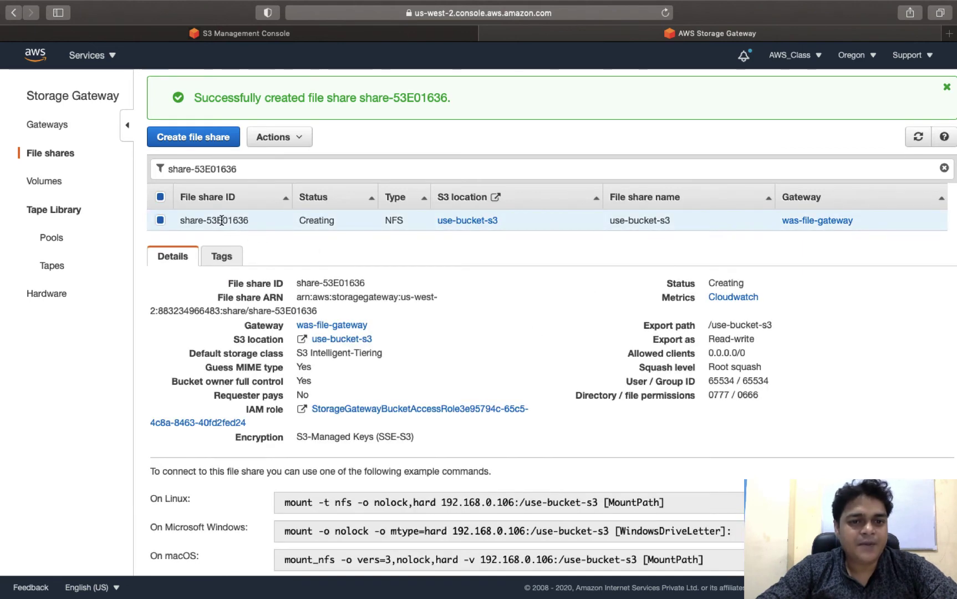
{"action": "left_click", "coordinate": [919, 140]}
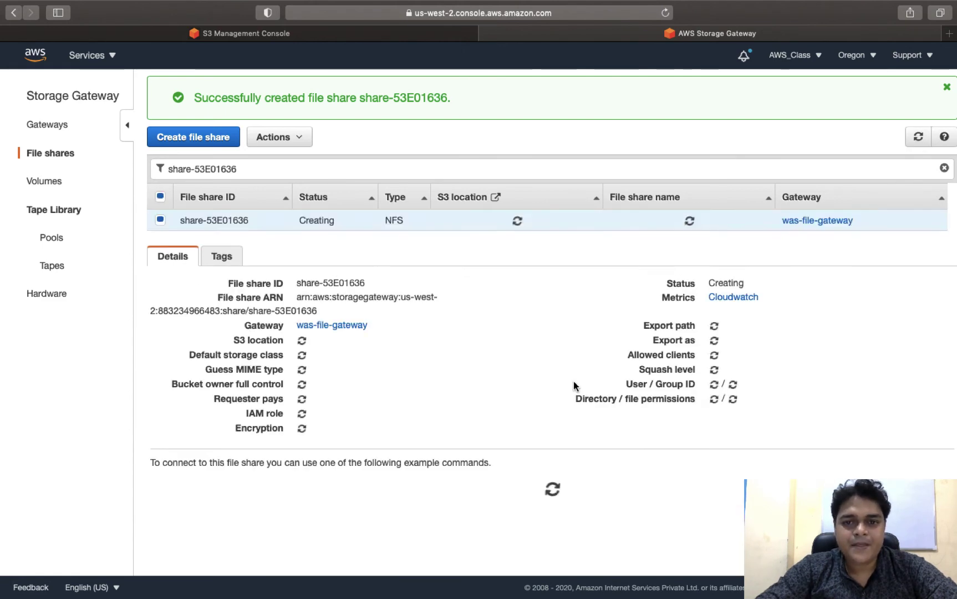
{"action": "scroll", "coordinate": [573, 386], "scroll_direction": "down", "scroll_amount": 1}
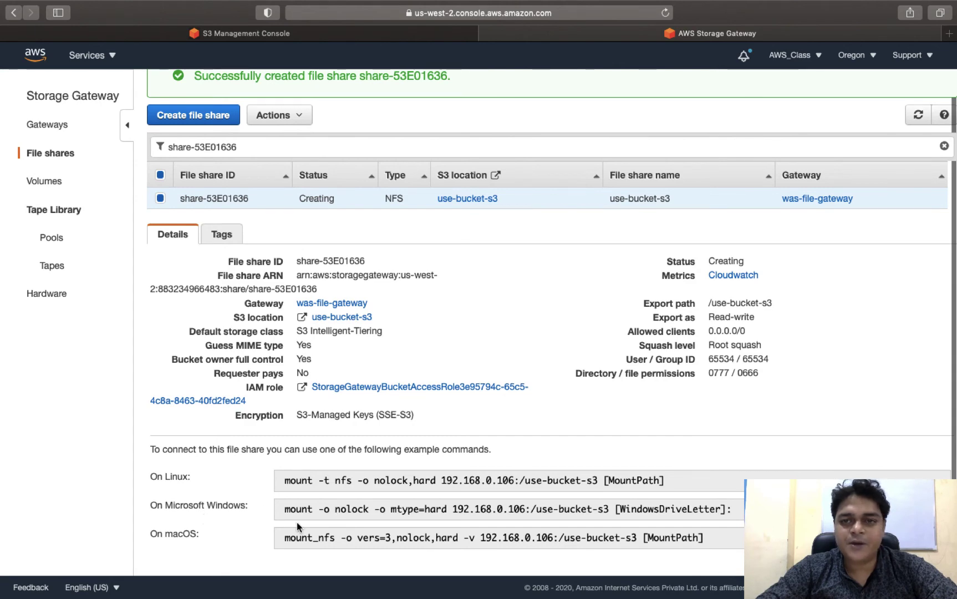
{"action": "scroll", "coordinate": [547, 539], "scroll_direction": "down", "scroll_amount": 2}
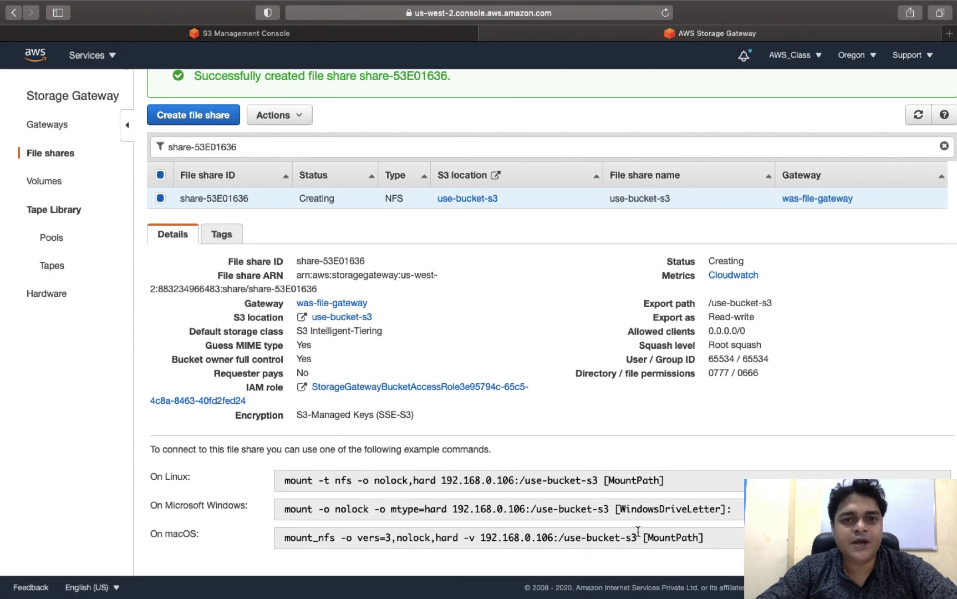
{"action": "left_click_drag", "start_coordinate": [720, 535], "coordinate": [265, 538]}
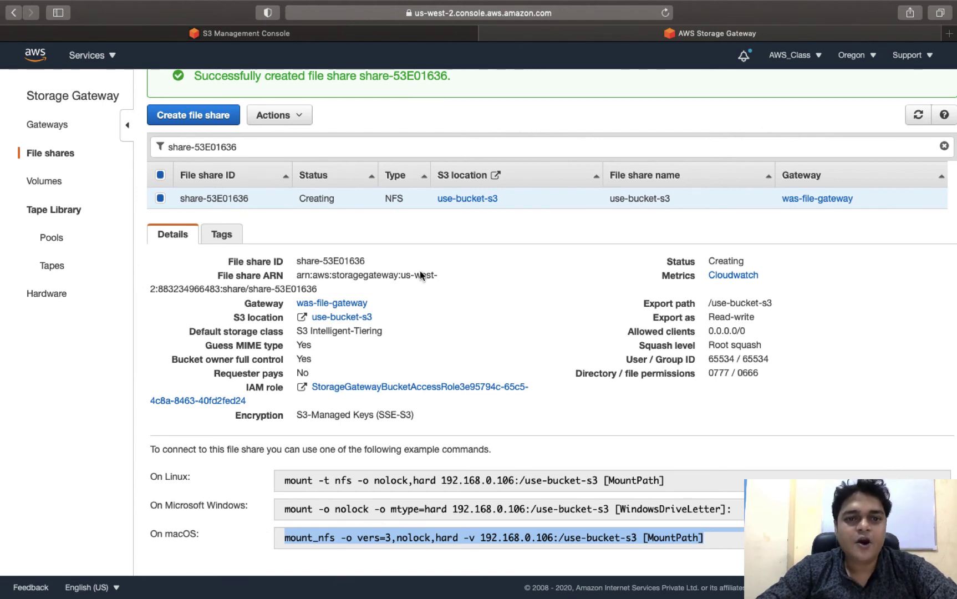
Step: Reload the file share list, review the success message, and switch to the Windows machine
{"action": "left_click", "coordinate": [916, 117]}
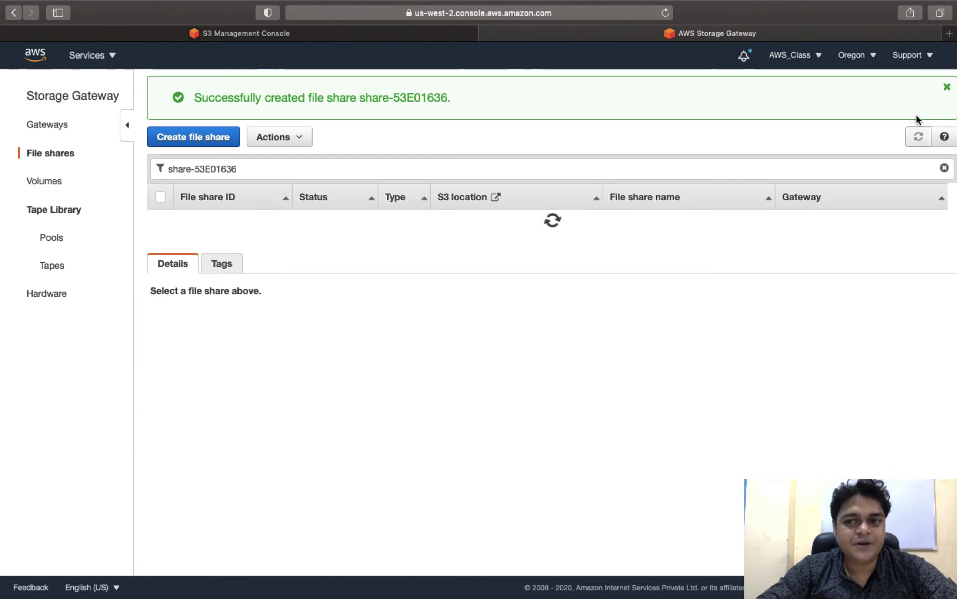
{"action": "triple_click", "coordinate": [916, 117]}
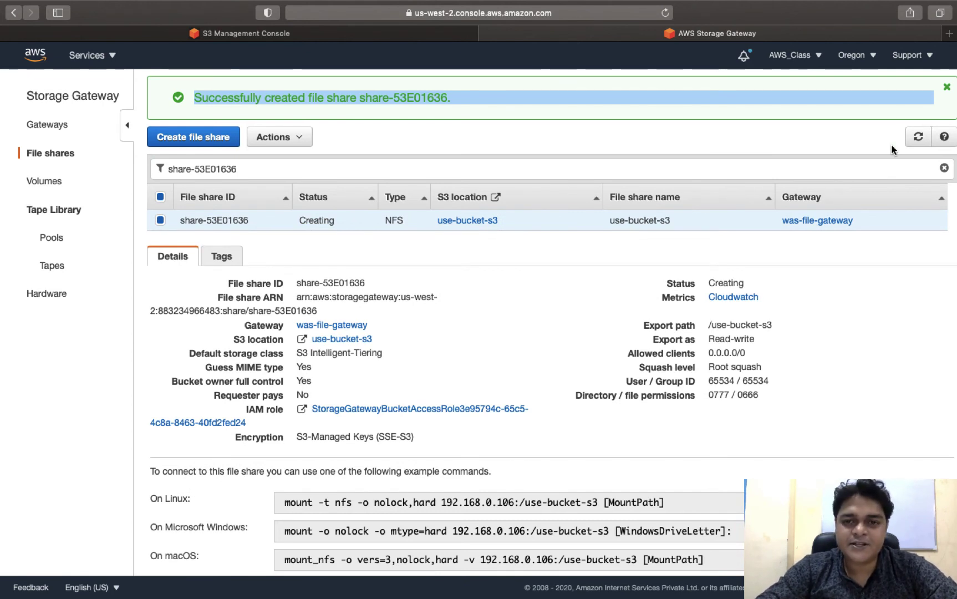
{"action": "scroll", "coordinate": [520, 373], "scroll_direction": "down", "scroll_amount": 1}
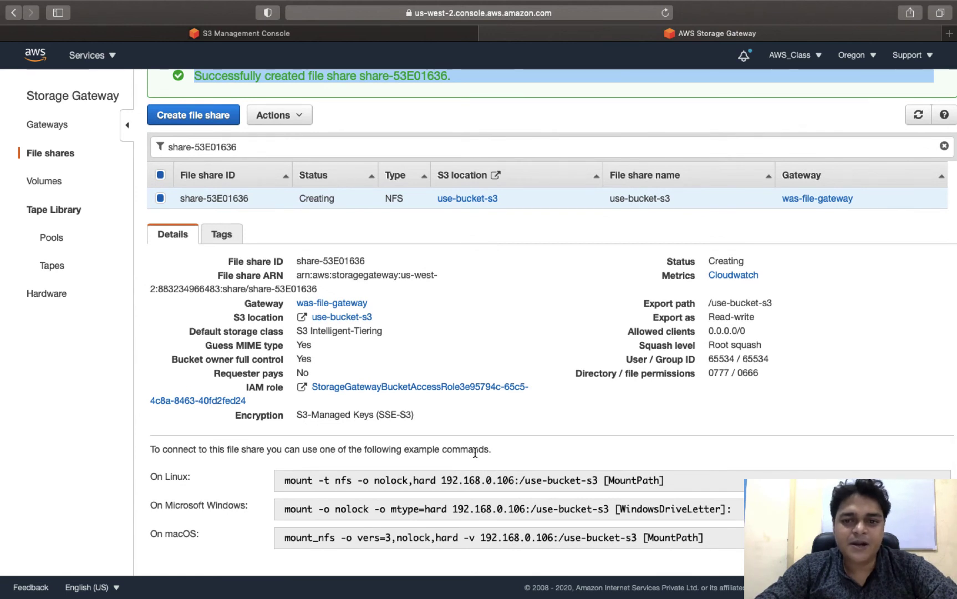
{"action": "left_click", "coordinate": [540, 285]}
{"action": "scroll", "coordinate": [540, 285], "scroll_direction": "up", "scroll_amount": 1}
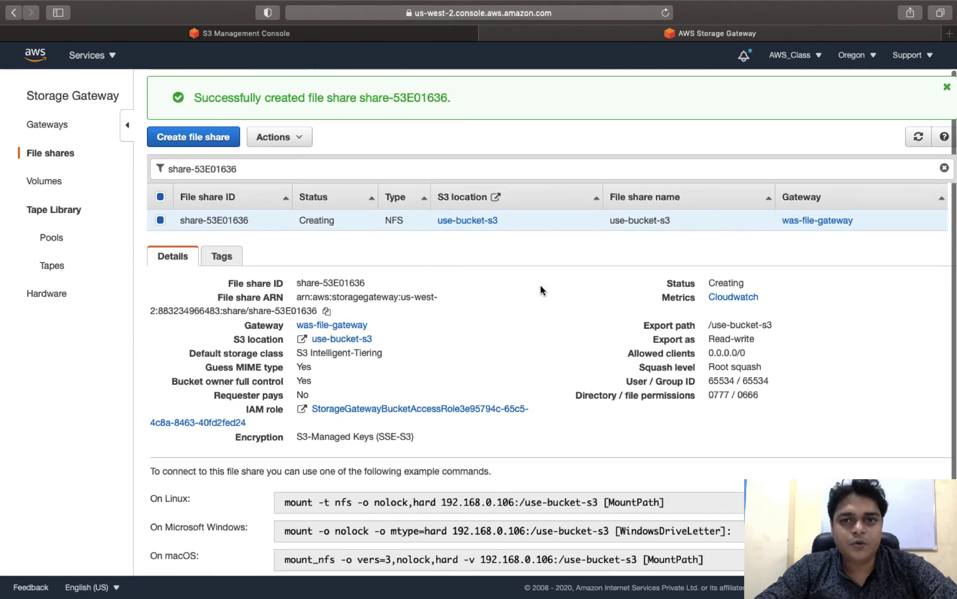
{"action": "key", "text": "ctrl+Left"}
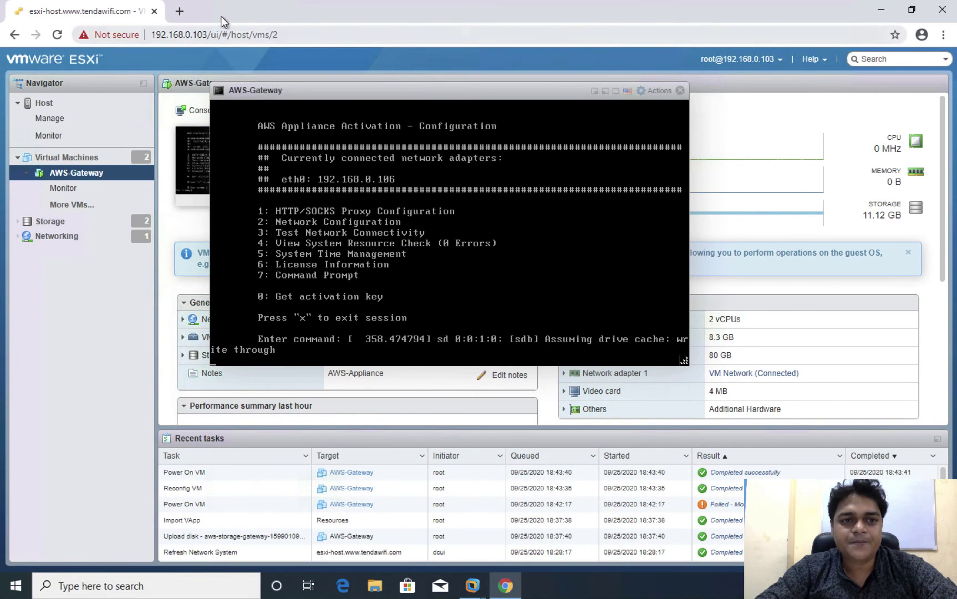
Step: Search 'download tnt drive', download the TntDrive 5.2.1 installer from tntdrive.com, and run it
{"action": "left_click", "coordinate": [185, 11]}
{"action": "type", "text": "do"}
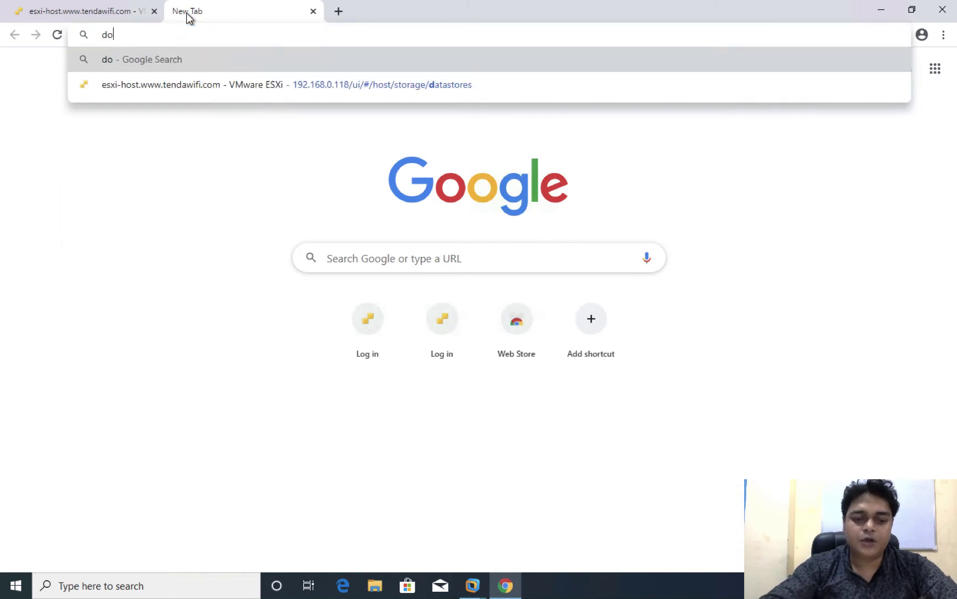
{"action": "type", "text": "wnload t"}
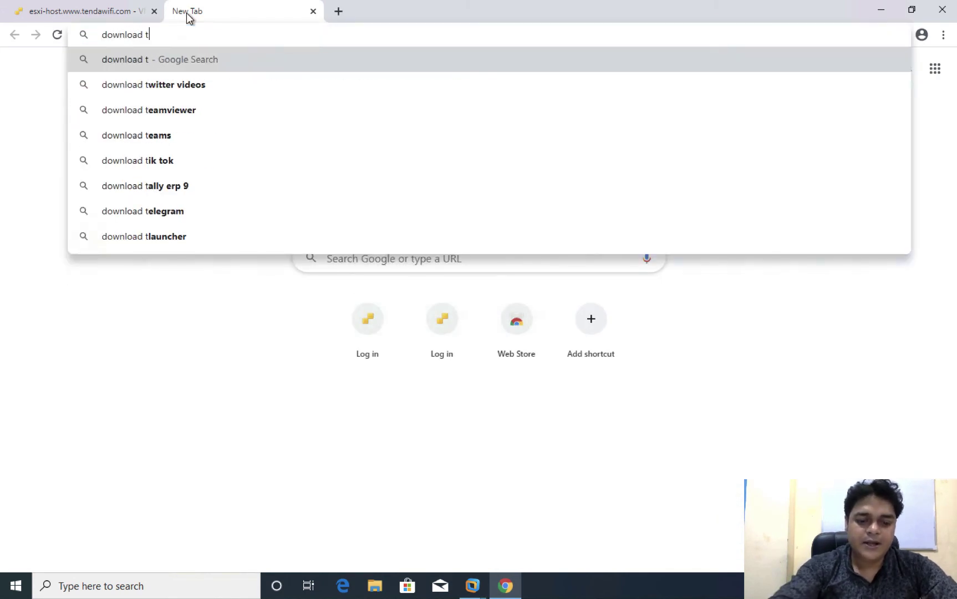
{"action": "type", "text": "nt drive"}
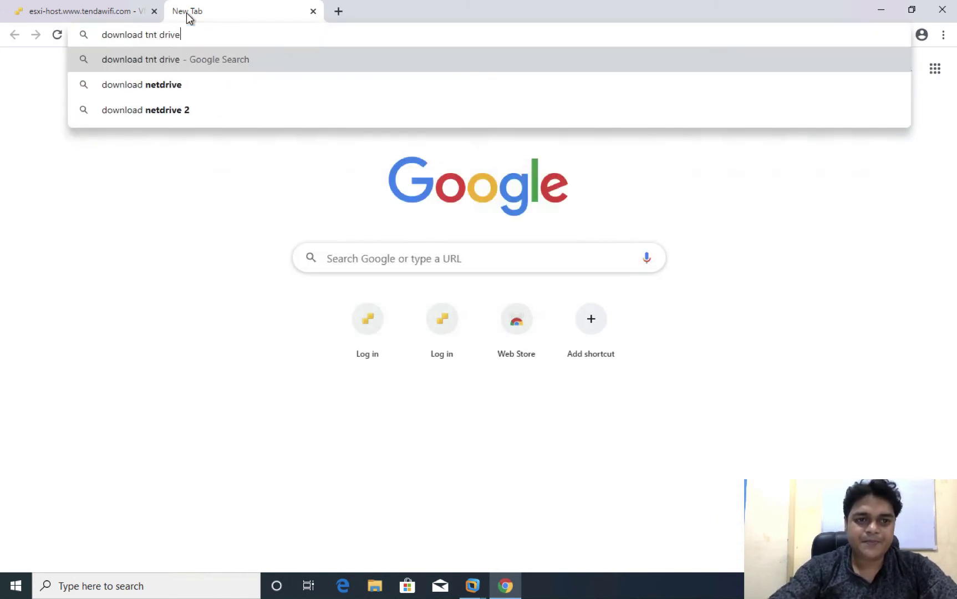
{"action": "key", "text": "Return"}
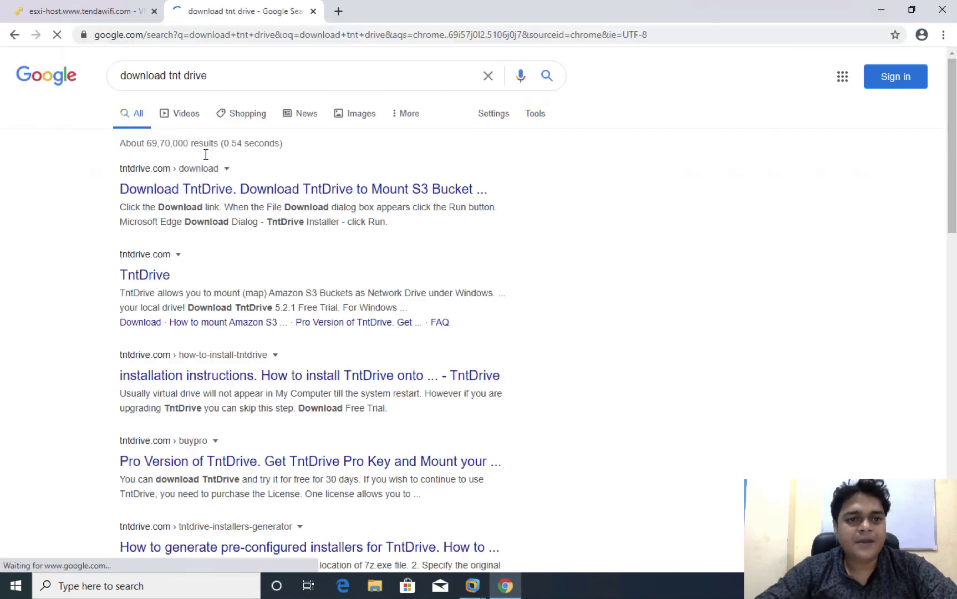
{"action": "left_click", "coordinate": [233, 190]}
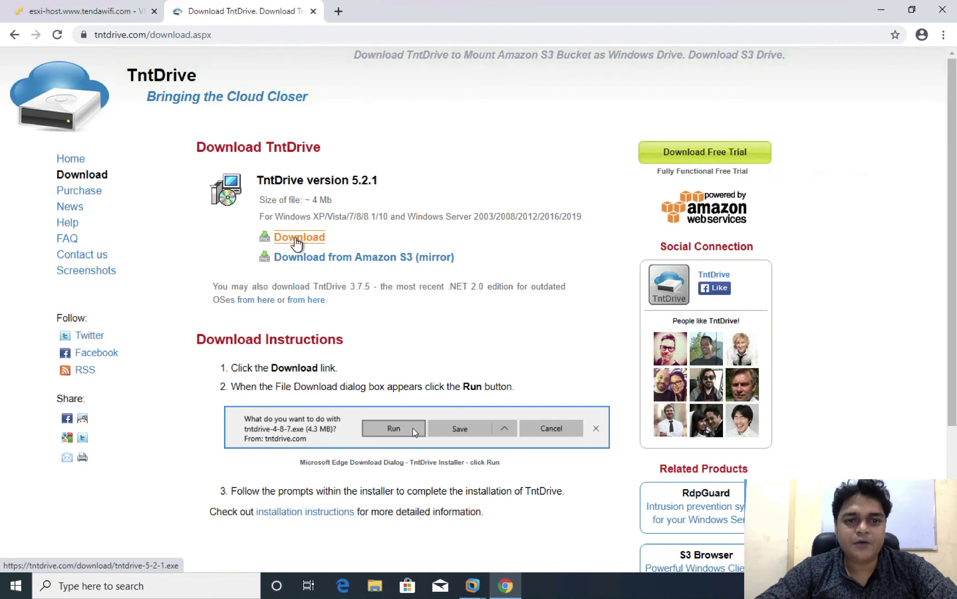
{"action": "left_click", "coordinate": [309, 244]}
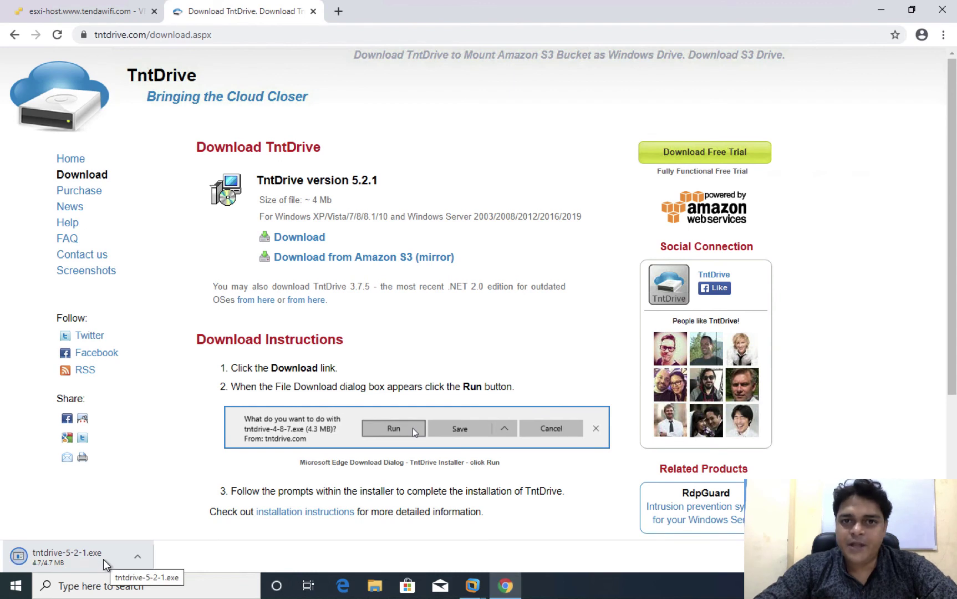
{"action": "left_click", "coordinate": [138, 558]}
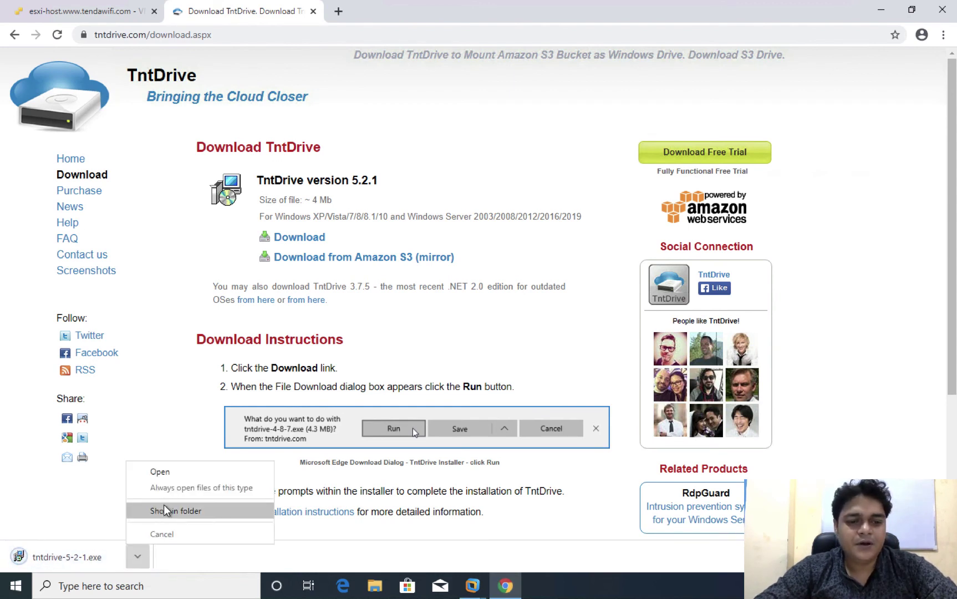
{"action": "left_click", "coordinate": [160, 473]}
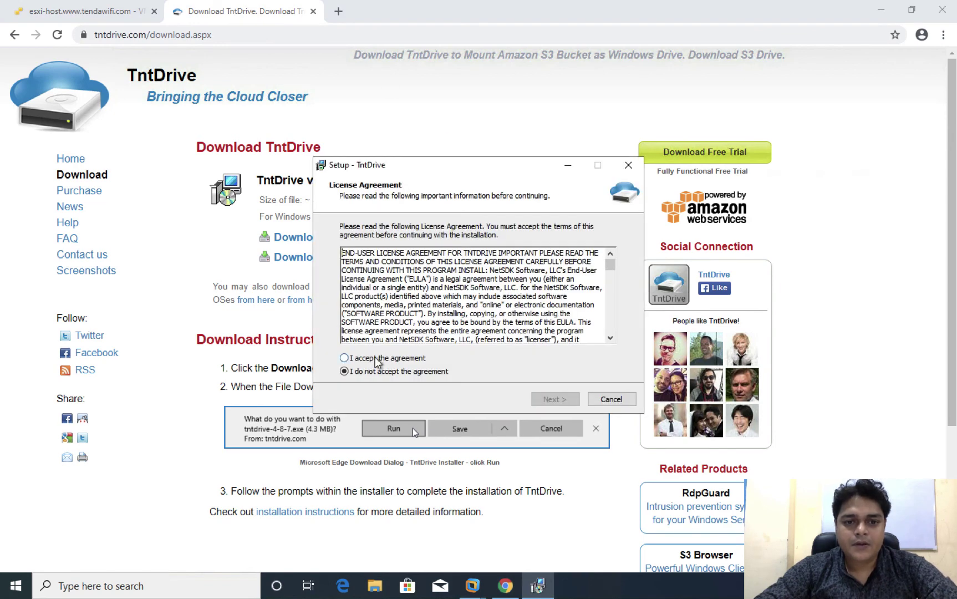
Step: Accept the licence and install TntDrive with default location and desktop icon, opening a new Chrome tab
{"action": "left_click", "coordinate": [378, 359]}
{"action": "left_click", "coordinate": [553, 400]}
{"action": "left_click", "coordinate": [556, 404]}
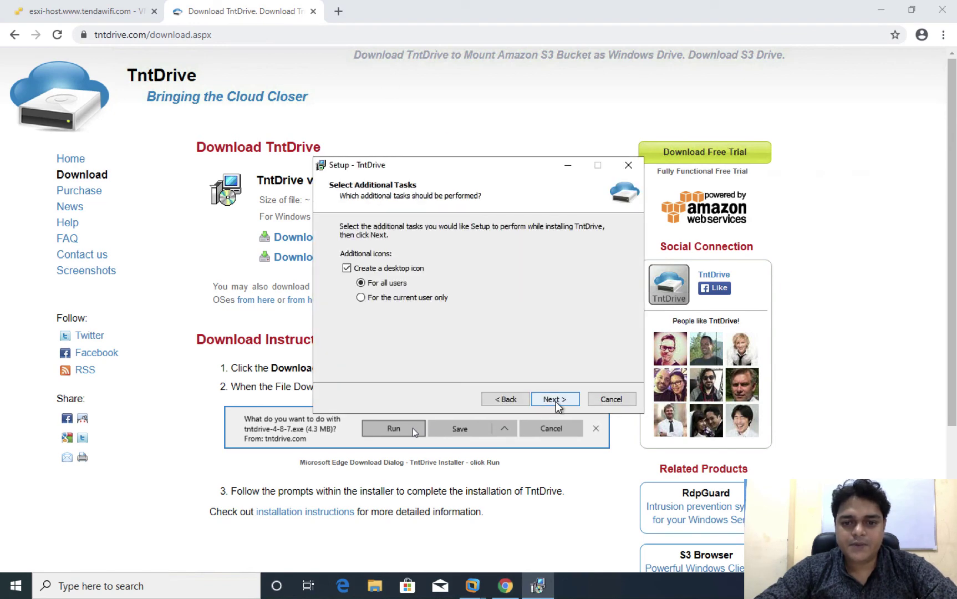
{"action": "left_click", "coordinate": [557, 404]}
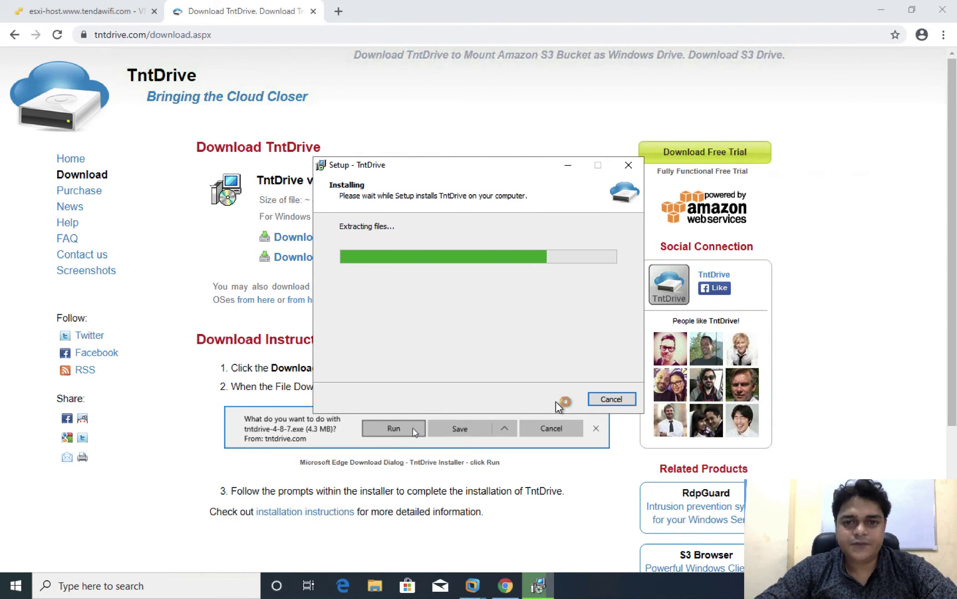
{"action": "left_click", "coordinate": [333, 13]}
Step: Go to aws.amazon.com and sign in to the Management Console with the root user e-mail and password
{"action": "type", "text": "aw"}
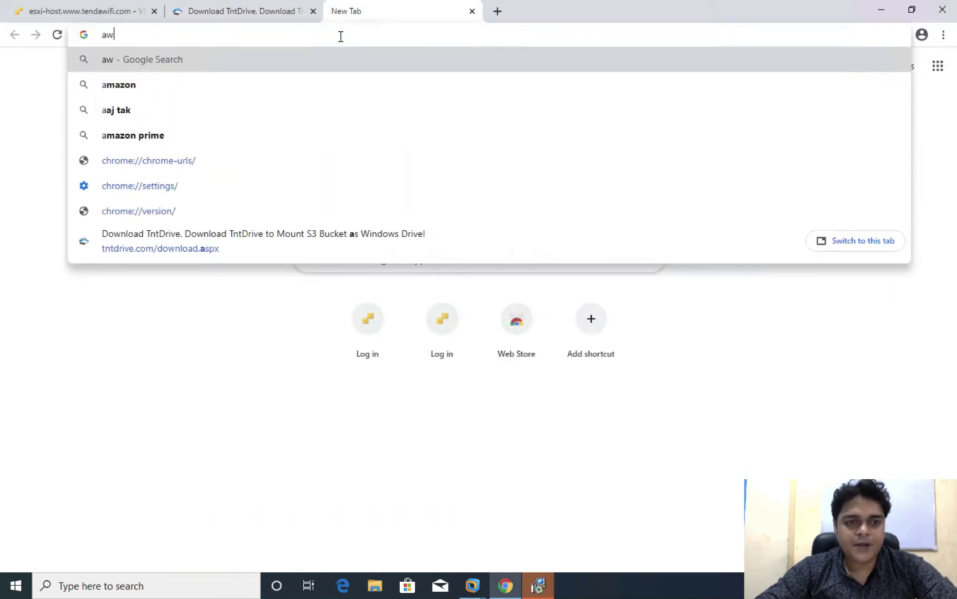
{"action": "type", "text": "s.a"}
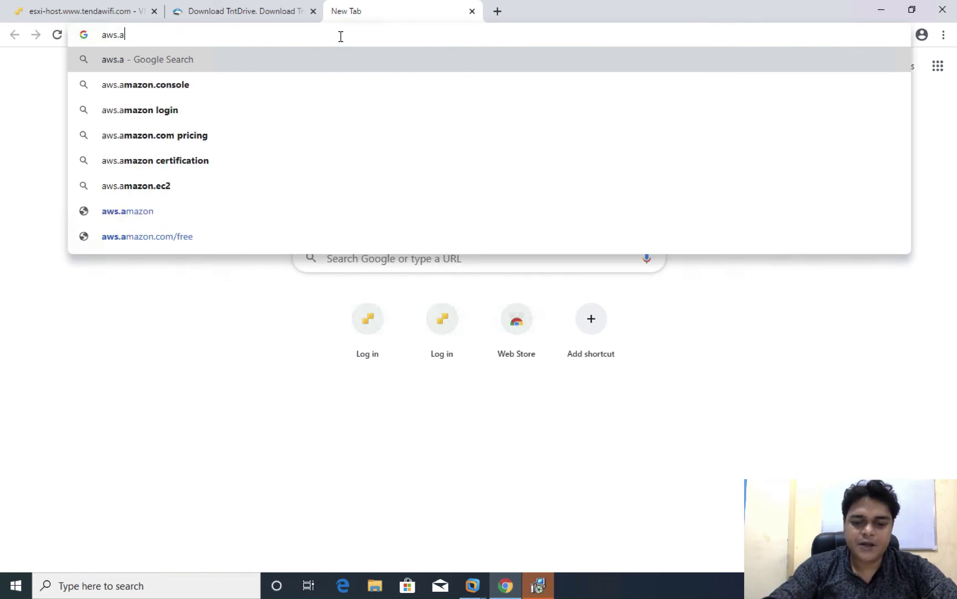
{"action": "type", "text": "mazon.com"}
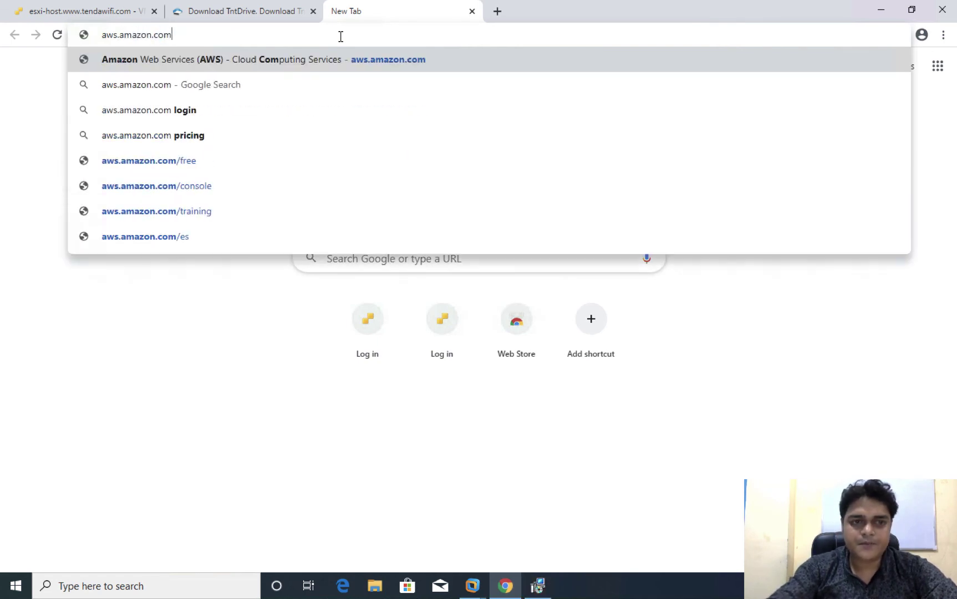
{"action": "key", "text": "Return"}
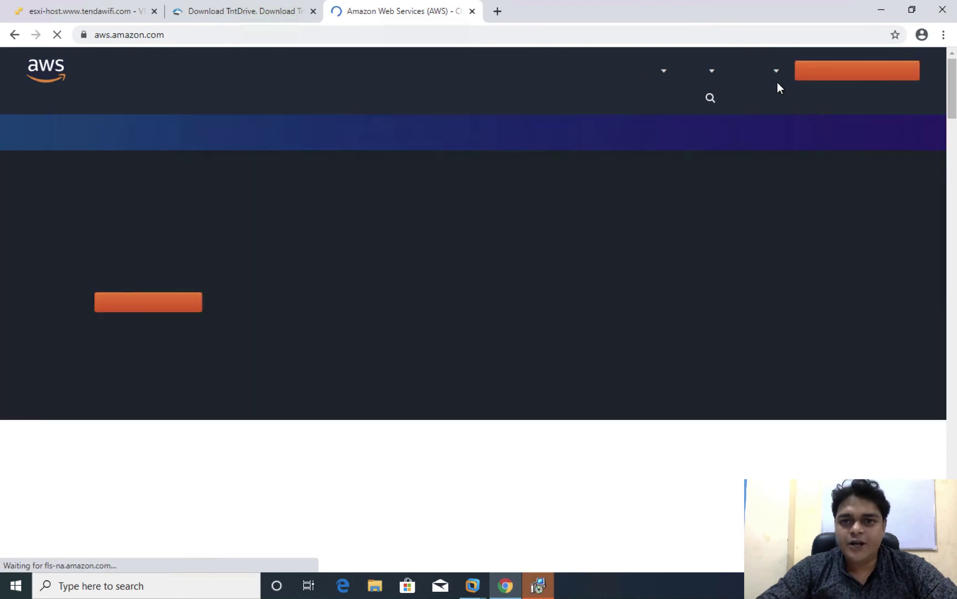
{"action": "mouse_move", "coordinate": [753, 70]}
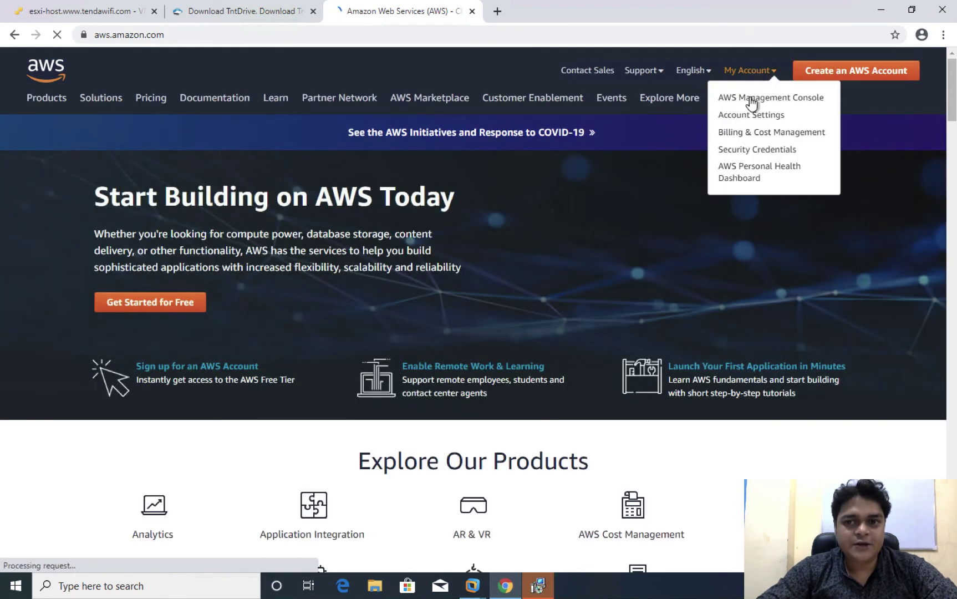
{"action": "left_click", "coordinate": [752, 100]}
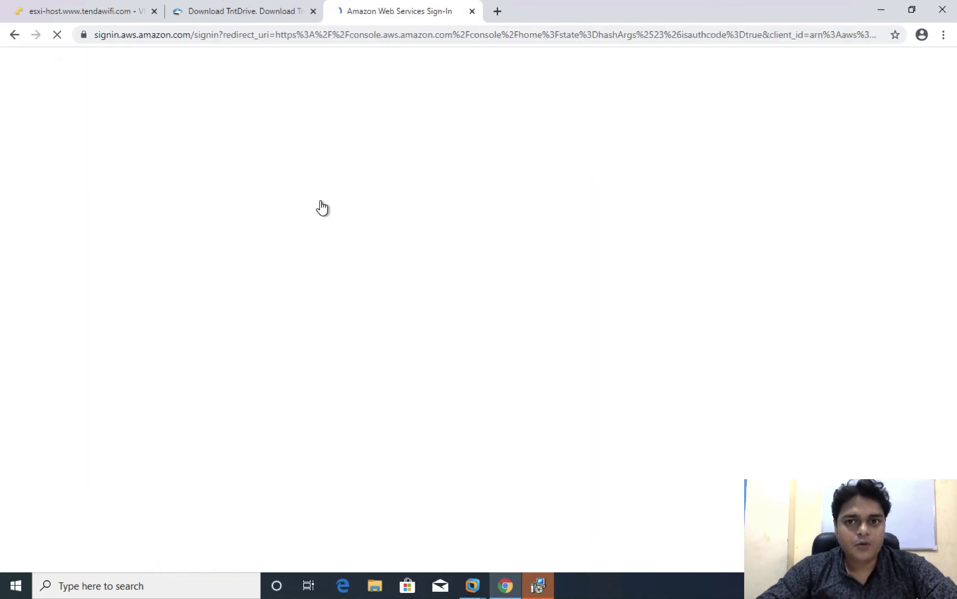
{"action": "left_click", "coordinate": [250, 307]}
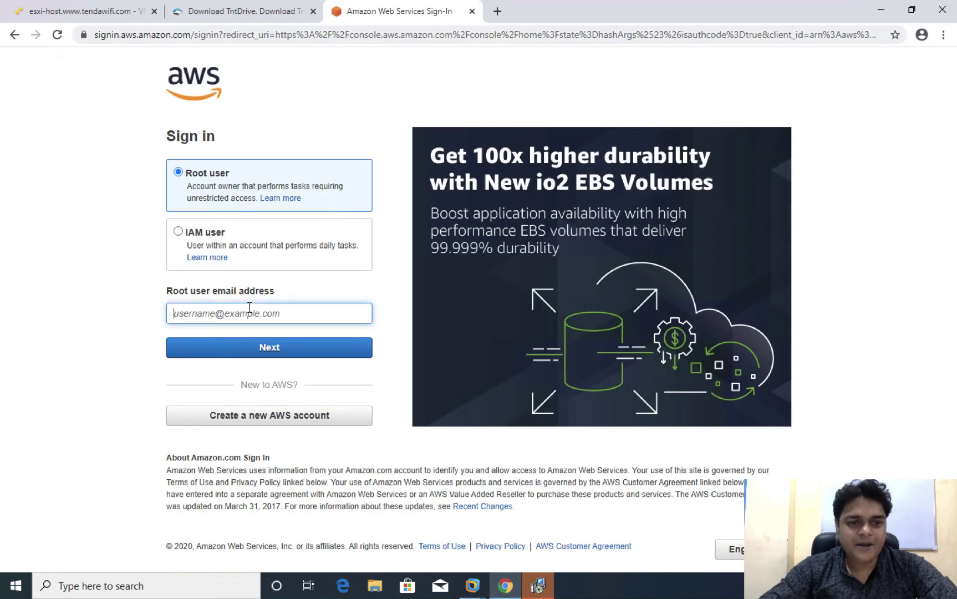
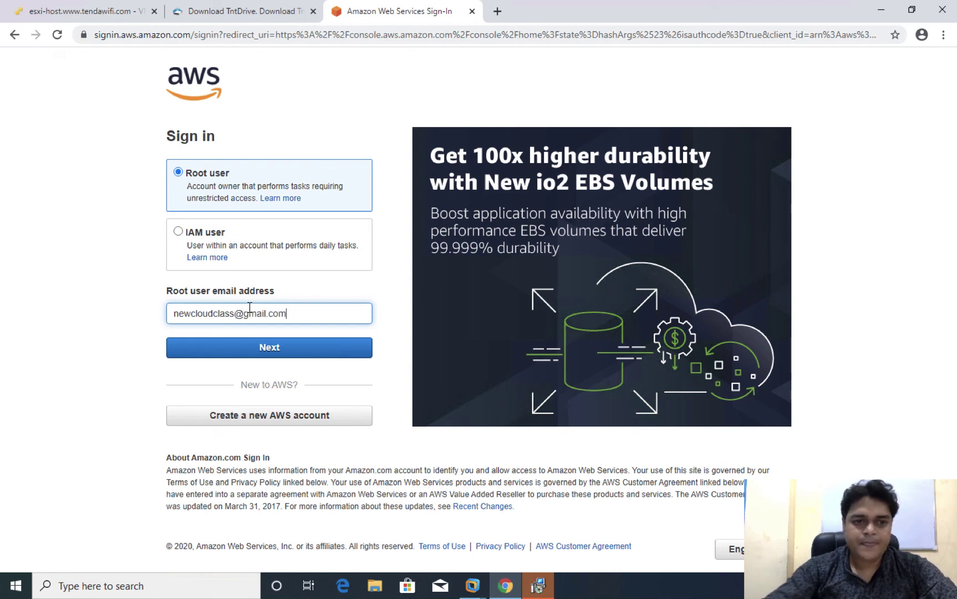
{"action": "key", "text": "Return"}
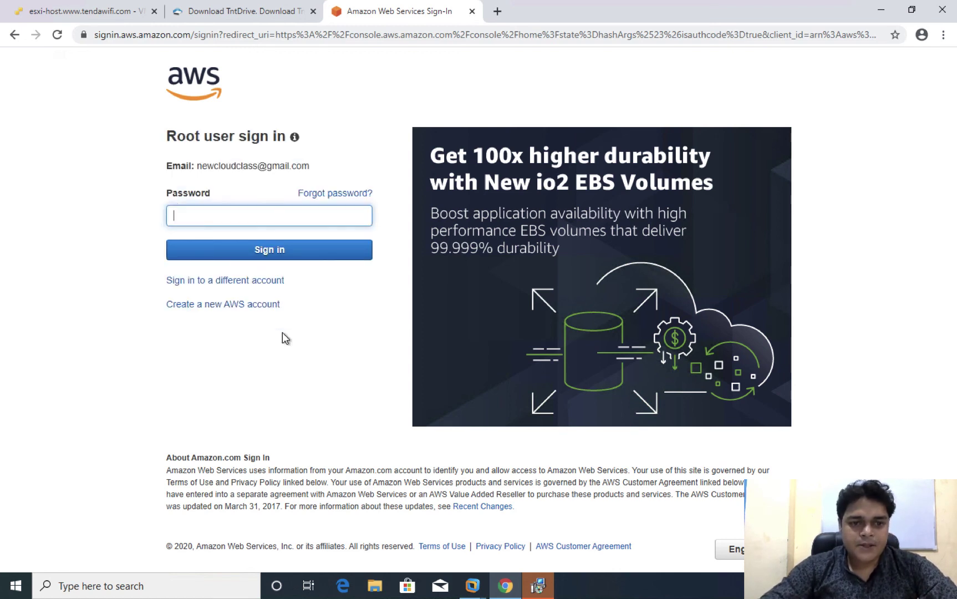
{"action": "type", "text": "**********"}
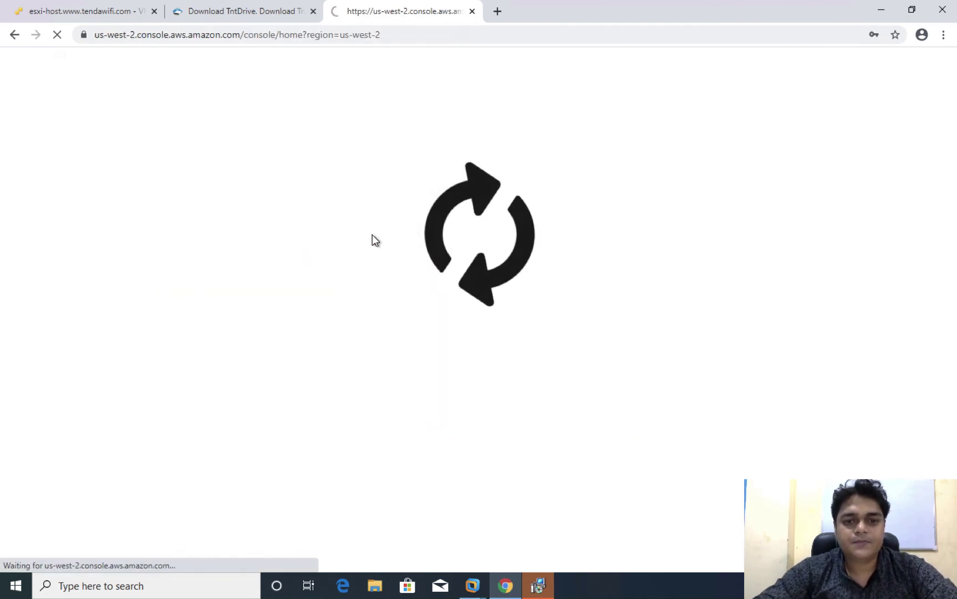
Step: Finish TntDrive setup choosing restart later, decline saving the password, and minimize Chrome
{"action": "left_click", "coordinate": [544, 586]}
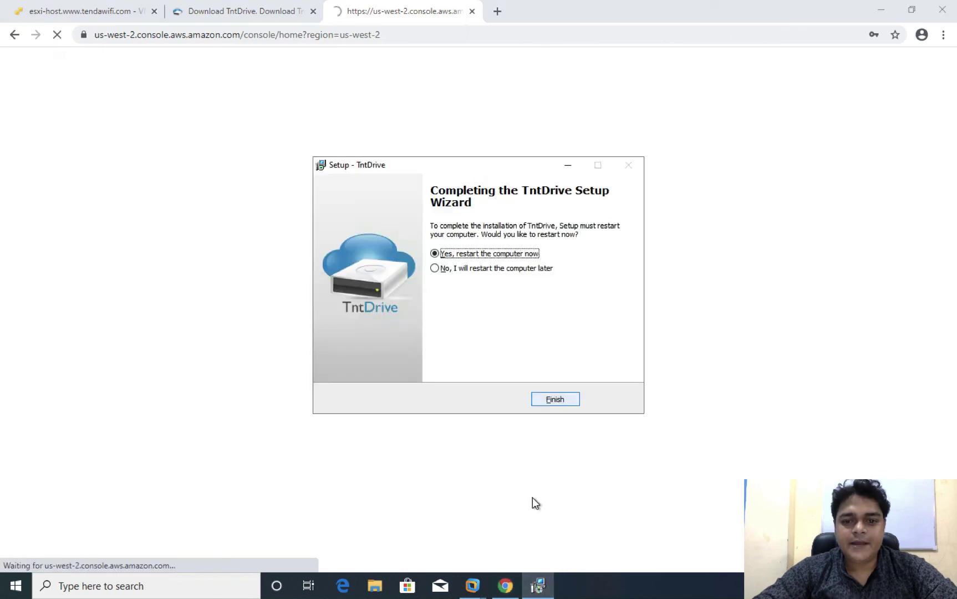
{"action": "left_click", "coordinate": [499, 269]}
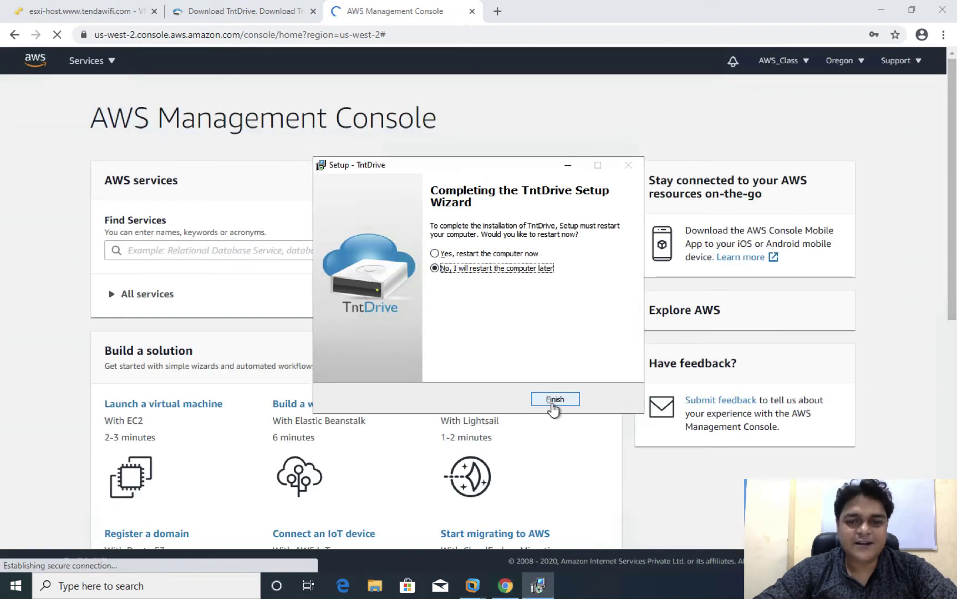
{"action": "left_click", "coordinate": [552, 401]}
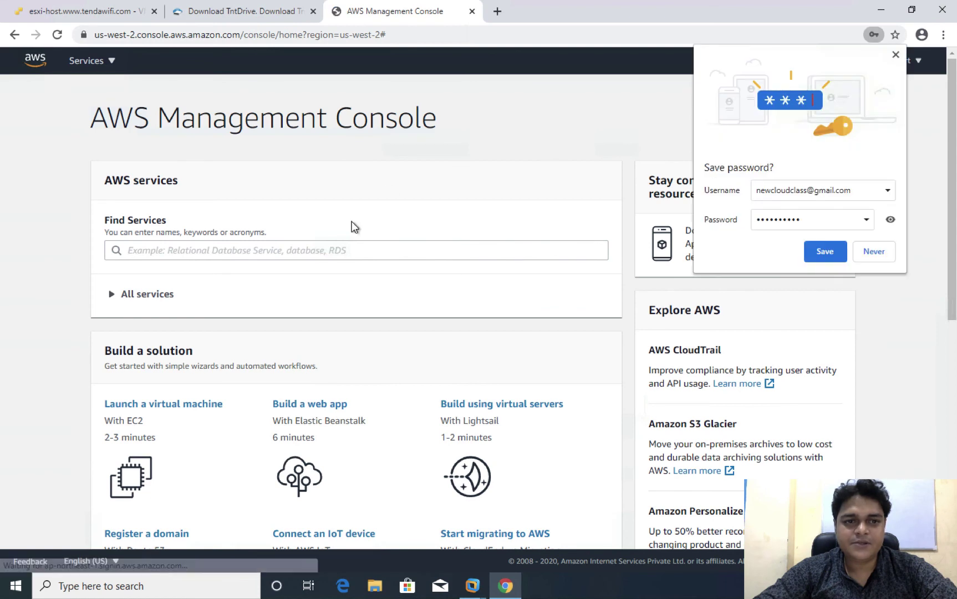
{"action": "left_click", "coordinate": [874, 250]}
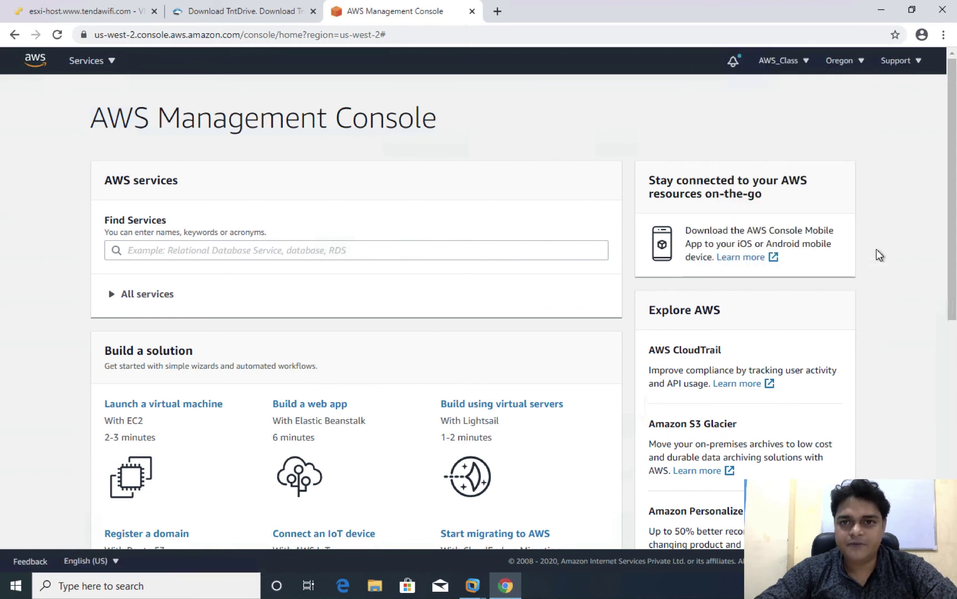
{"action": "left_click", "coordinate": [802, 62]}
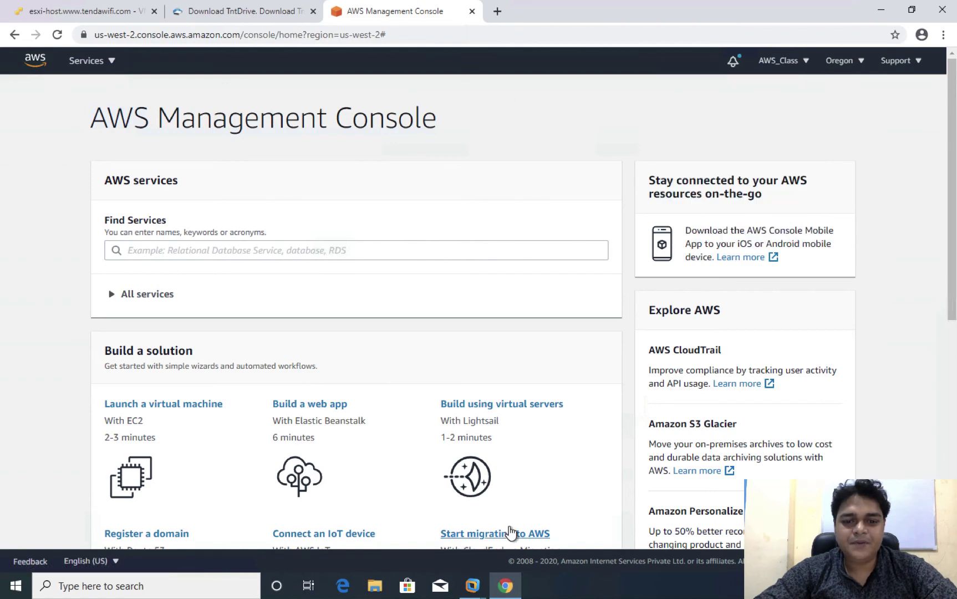
{"action": "key", "text": "ctrl+Left"}
{"action": "key", "text": "ctrl+Right"}
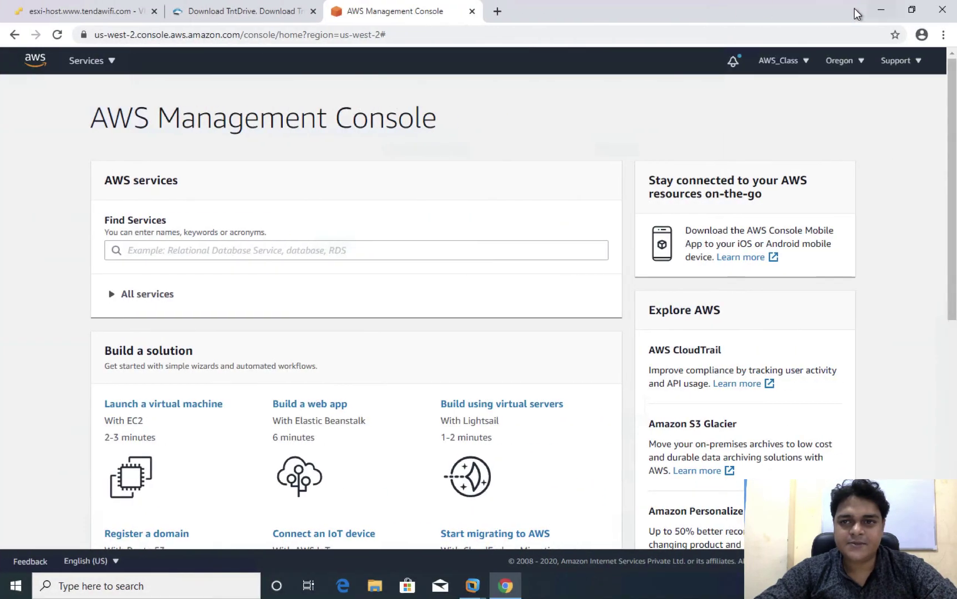
{"action": "left_click", "coordinate": [875, 12]}
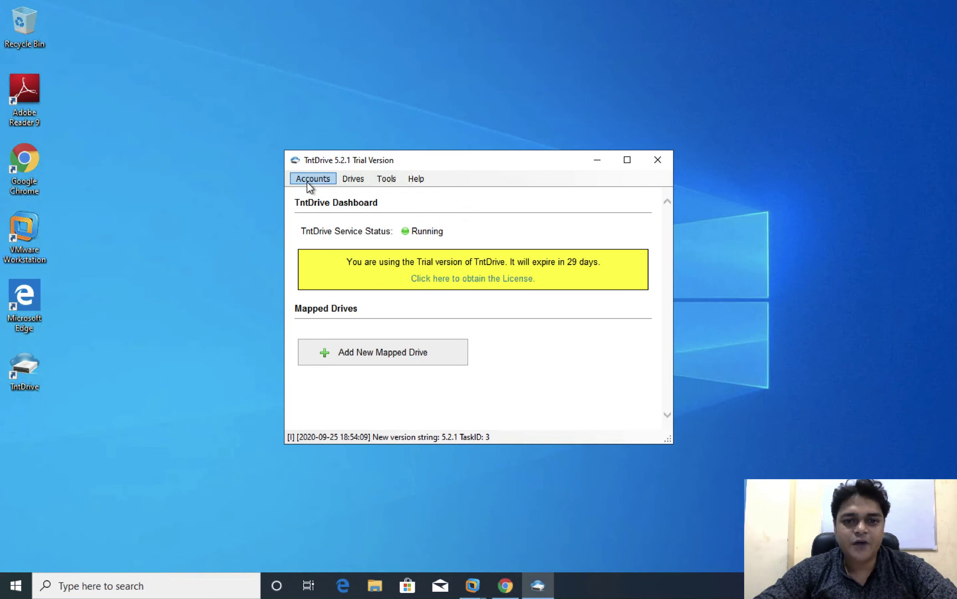
Step: Add a new TntDrive Amazon S3 account named AWS-Portal and return to the AWS console
{"action": "left_click", "coordinate": [308, 183]}
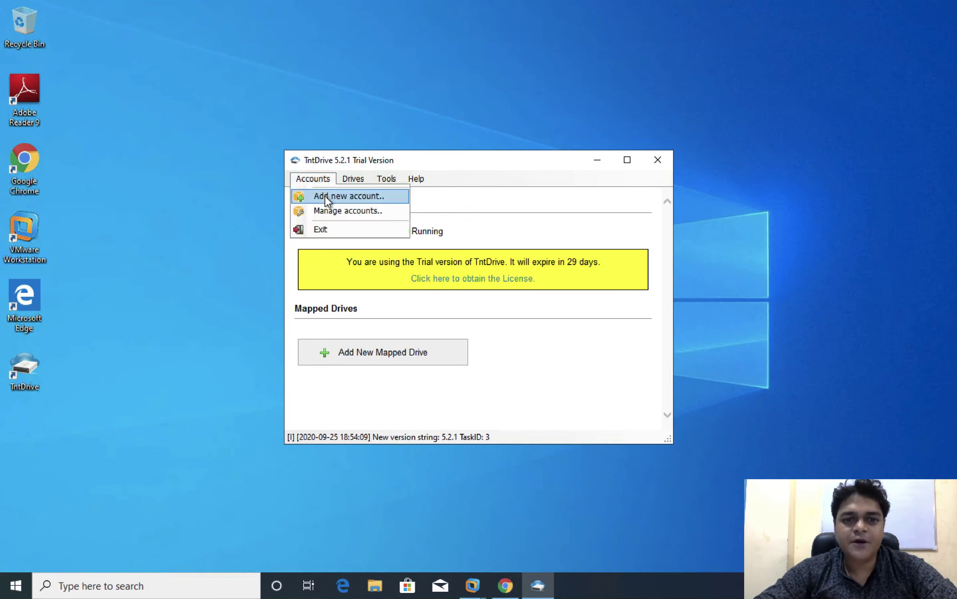
{"action": "left_click", "coordinate": [326, 198]}
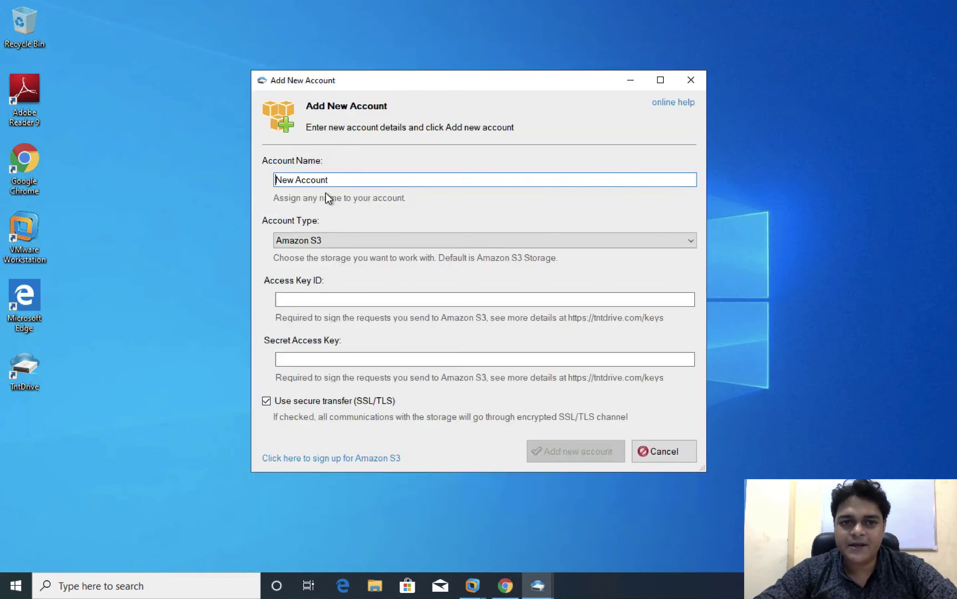
{"action": "left_click_drag", "start_coordinate": [344, 180], "coordinate": [258, 165]}
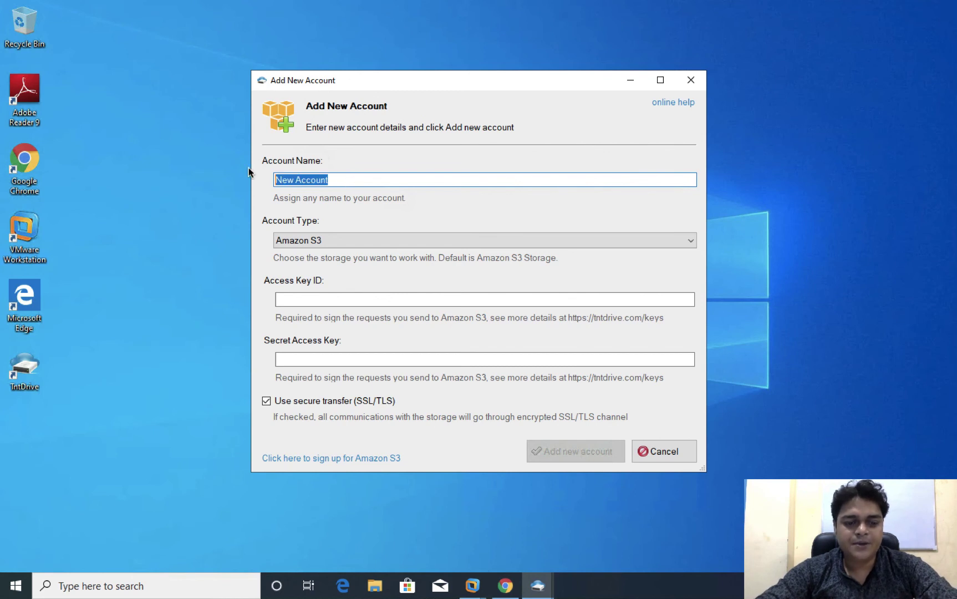
{"action": "type", "text": "AWS-Po"}
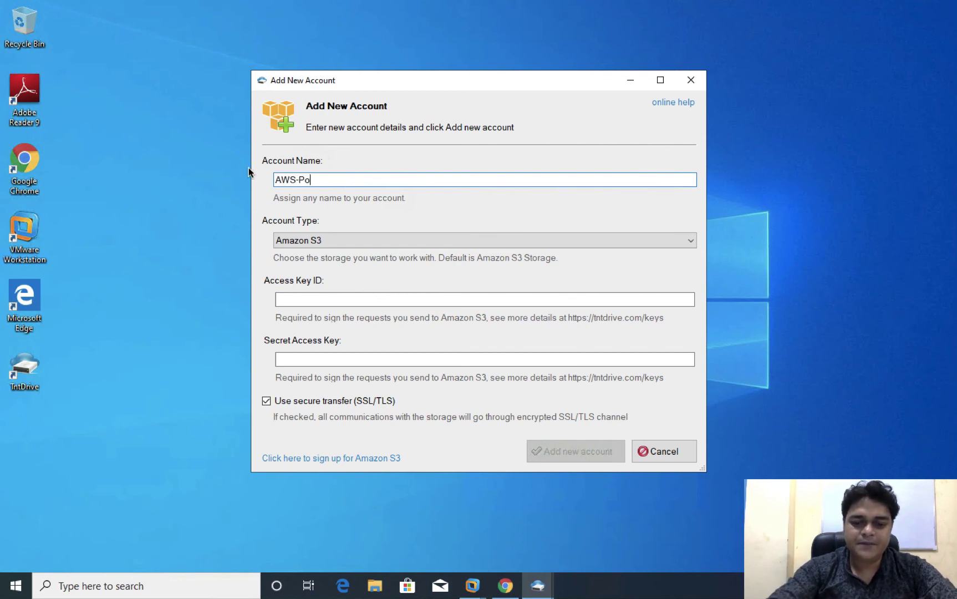
{"action": "type", "text": "rtal"}
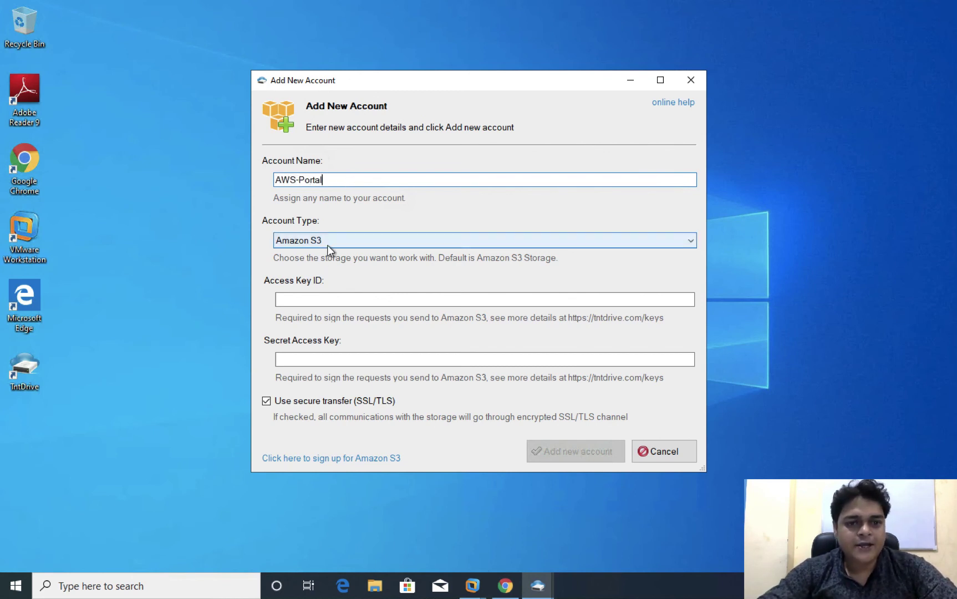
{"action": "left_click", "coordinate": [305, 300]}
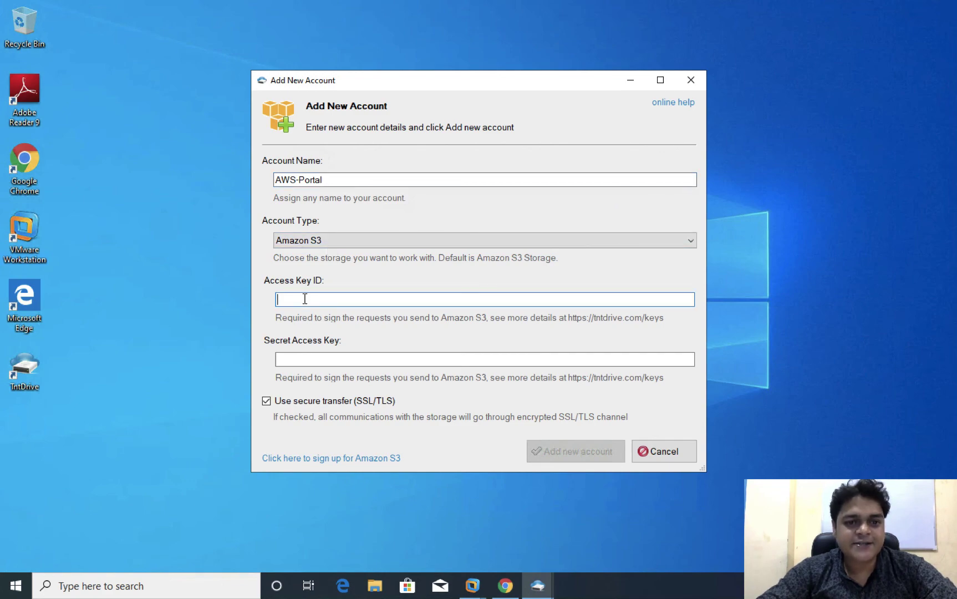
{"action": "left_click", "coordinate": [318, 359]}
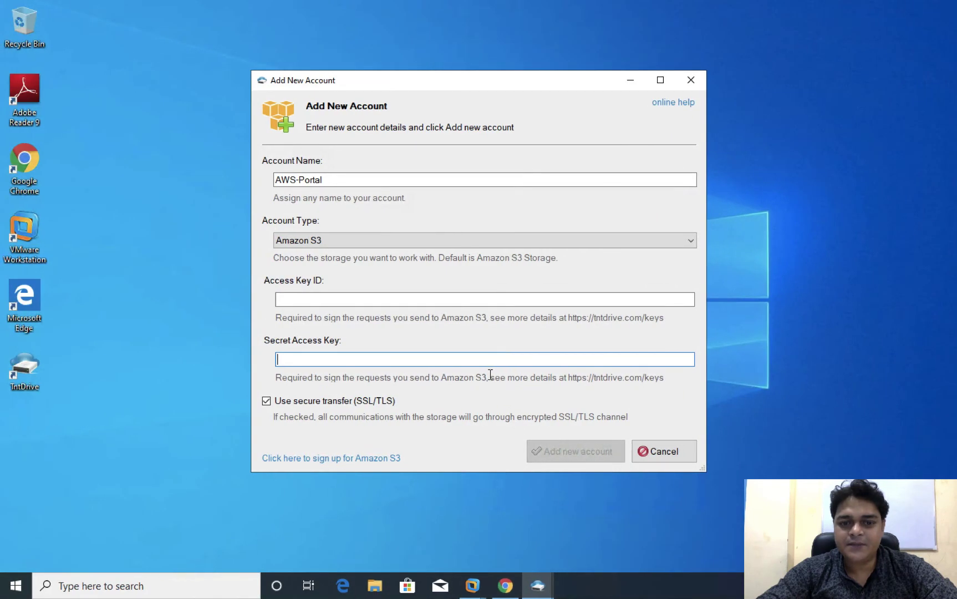
{"action": "left_click", "coordinate": [504, 585]}
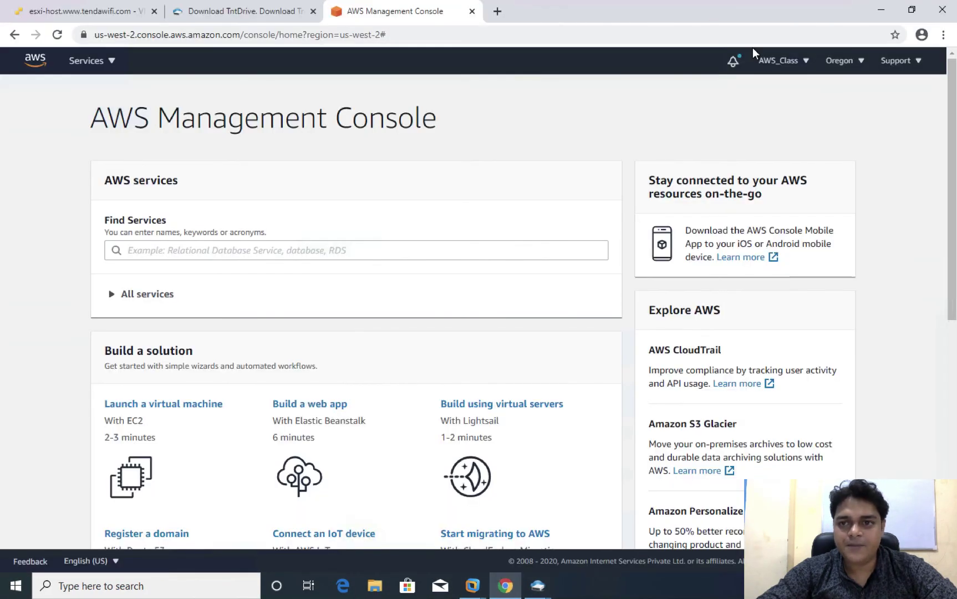
Step: Open My Security Credentials from the AWS_Class account menu
{"action": "left_click", "coordinate": [775, 64]}
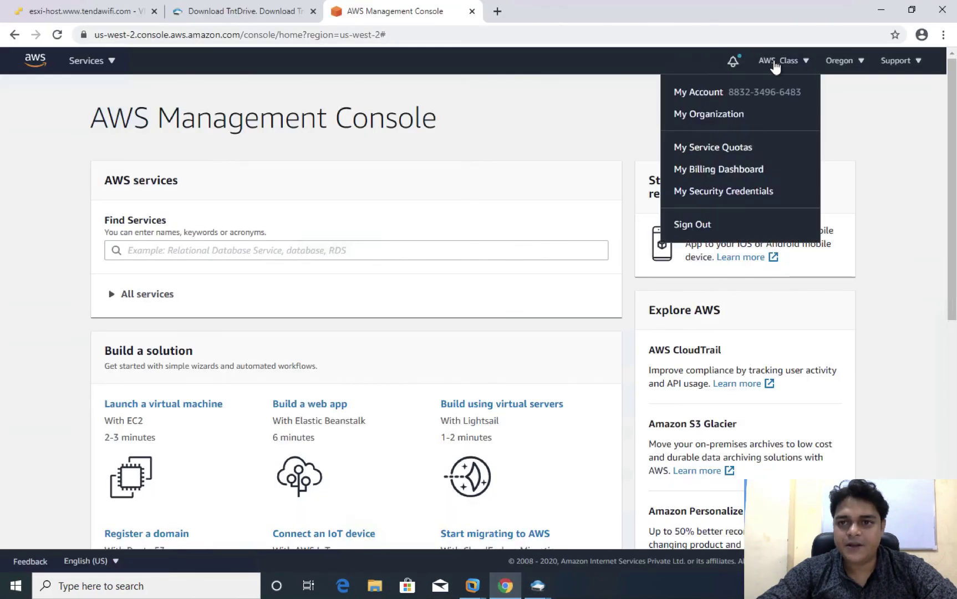
{"action": "left_click", "coordinate": [702, 191]}
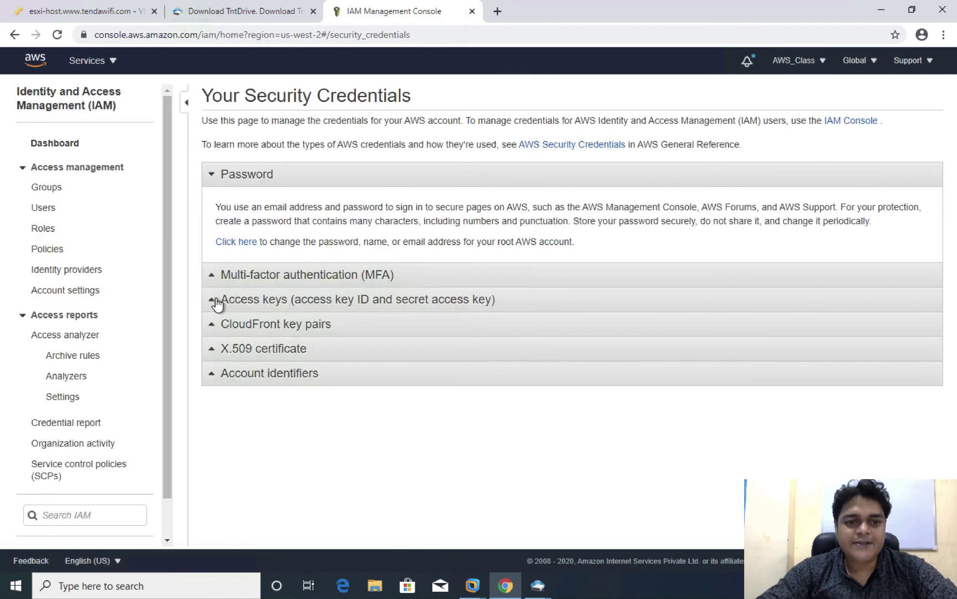
Step: Create a new access key, reveal it, and copy its access key ID
{"action": "left_click", "coordinate": [215, 299]}
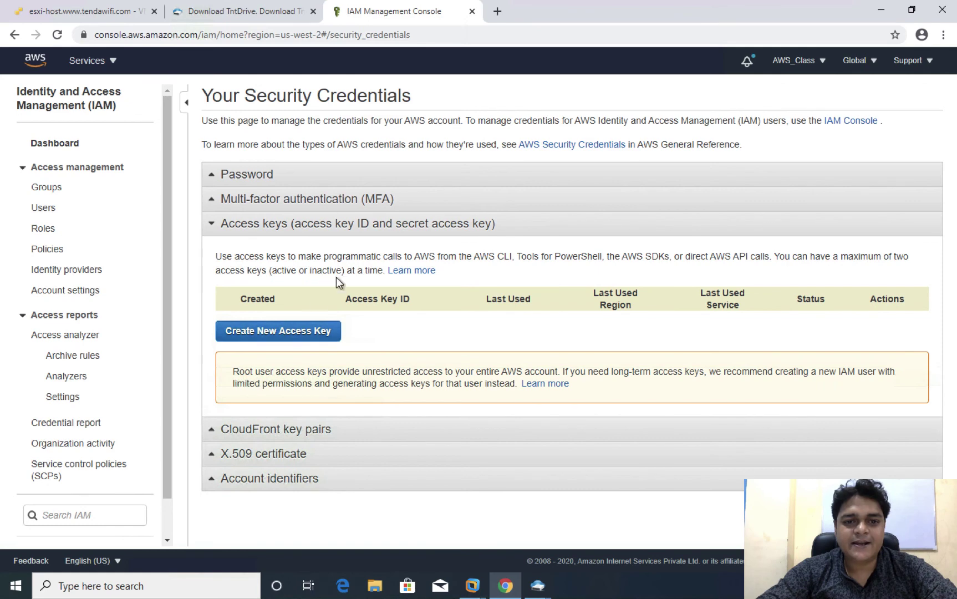
{"action": "left_click", "coordinate": [290, 332]}
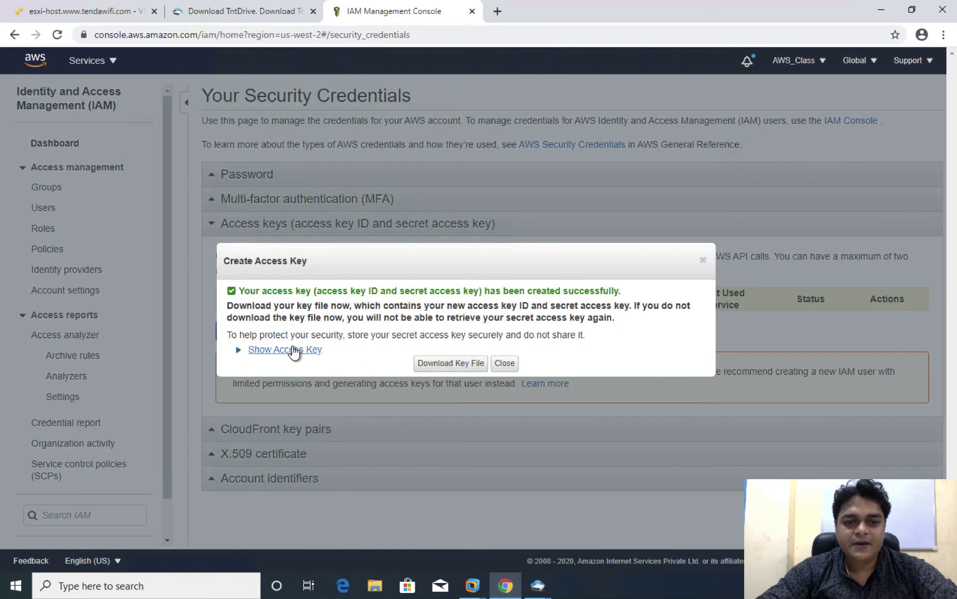
{"action": "left_click", "coordinate": [294, 349]}
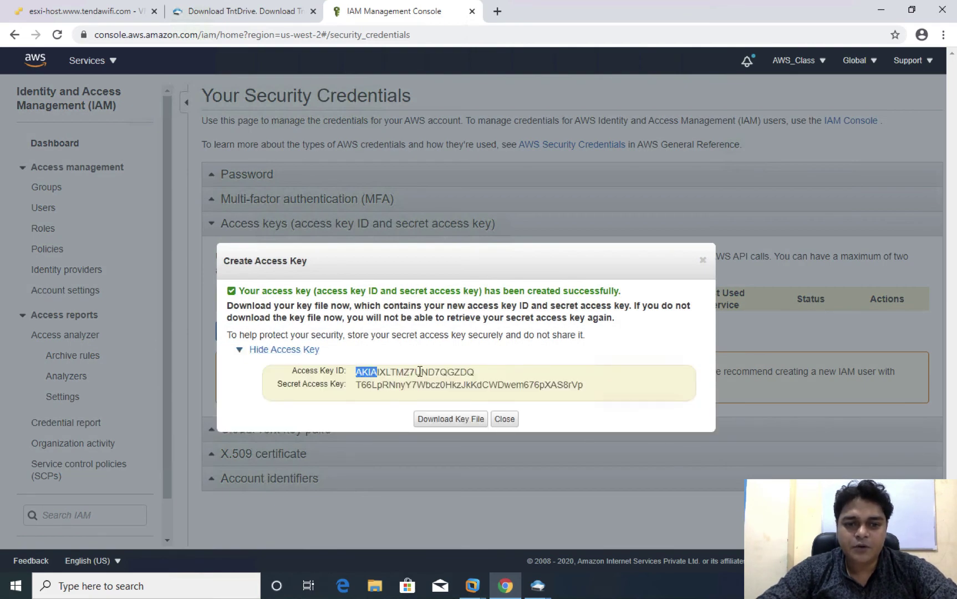
{"action": "left_click_drag", "start_coordinate": [420, 371], "coordinate": [463, 372]}
{"action": "right_click", "coordinate": [461, 372]}
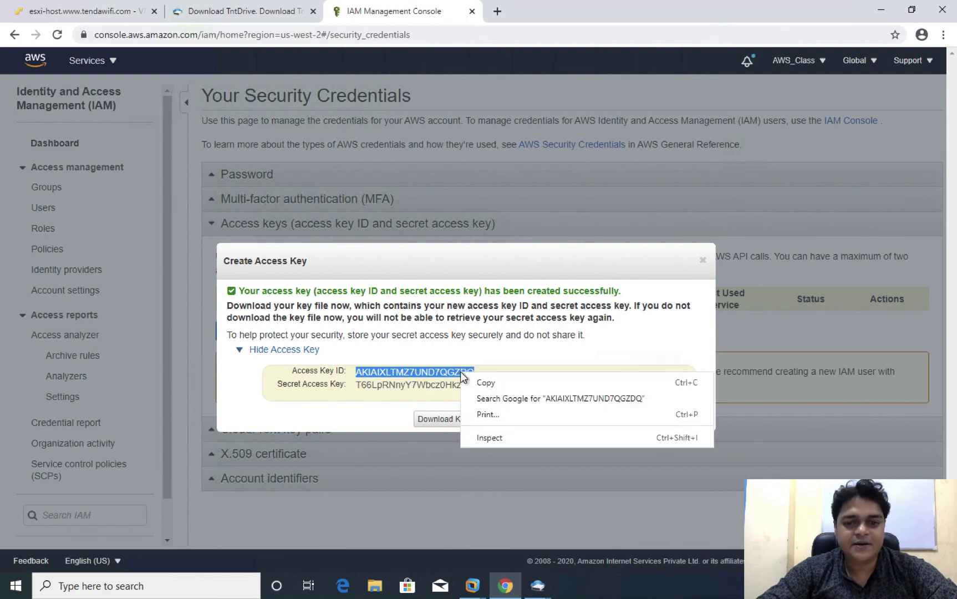
{"action": "left_click", "coordinate": [483, 382]}
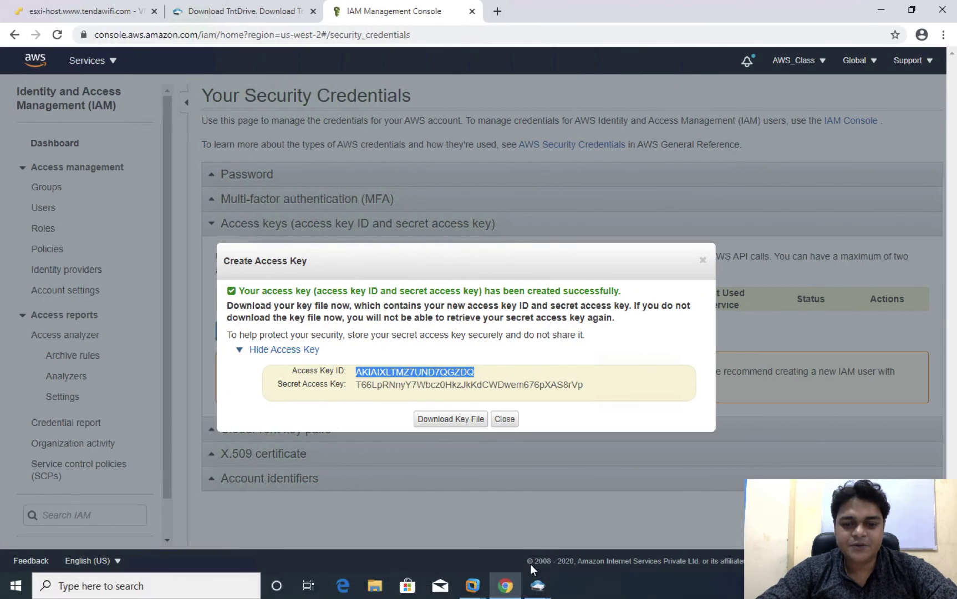
Step: Paste the copied access key ID into TntDrive's new AWS-Portal account form
{"action": "mouse_move", "coordinate": [539, 588]}
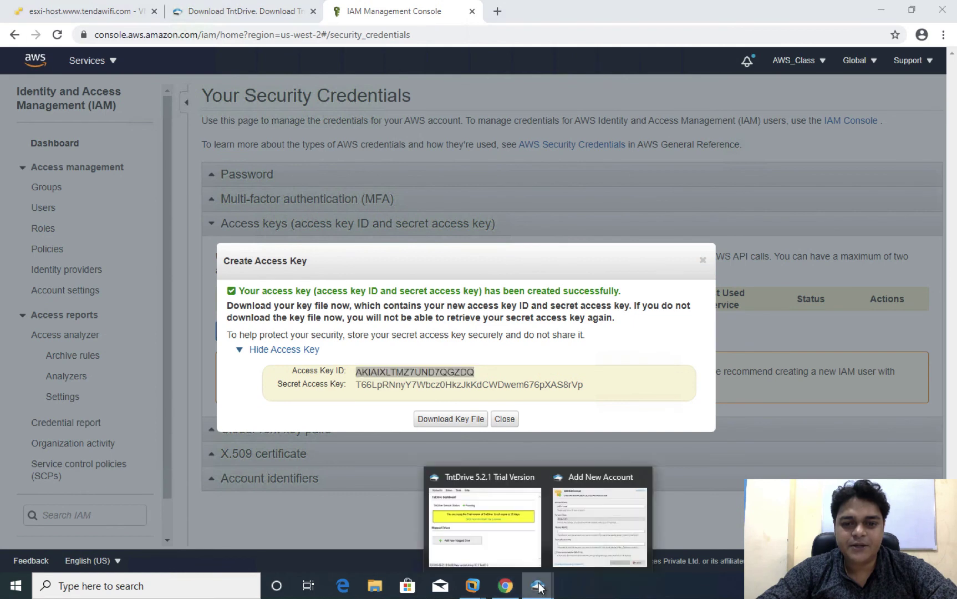
{"action": "left_click", "coordinate": [602, 507]}
{"action": "left_click", "coordinate": [355, 300]}
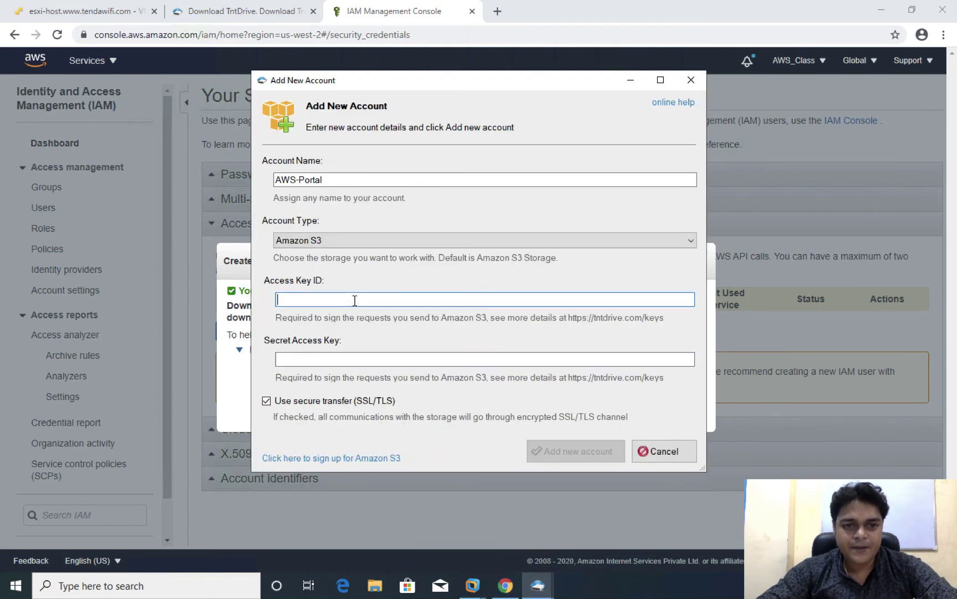
{"action": "key", "text": "super+v"}
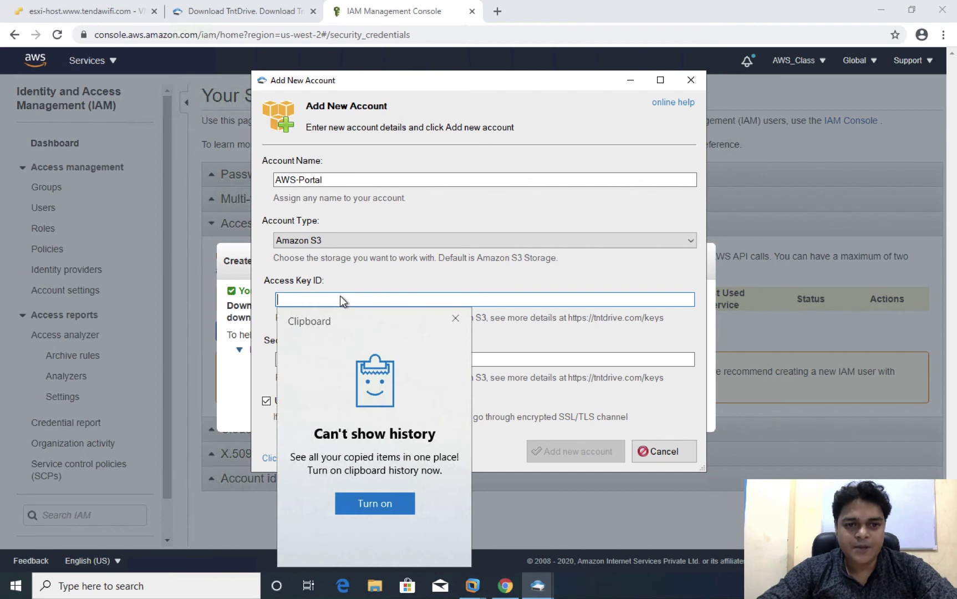
{"action": "left_click", "coordinate": [340, 300]}
{"action": "right_click", "coordinate": [357, 301]}
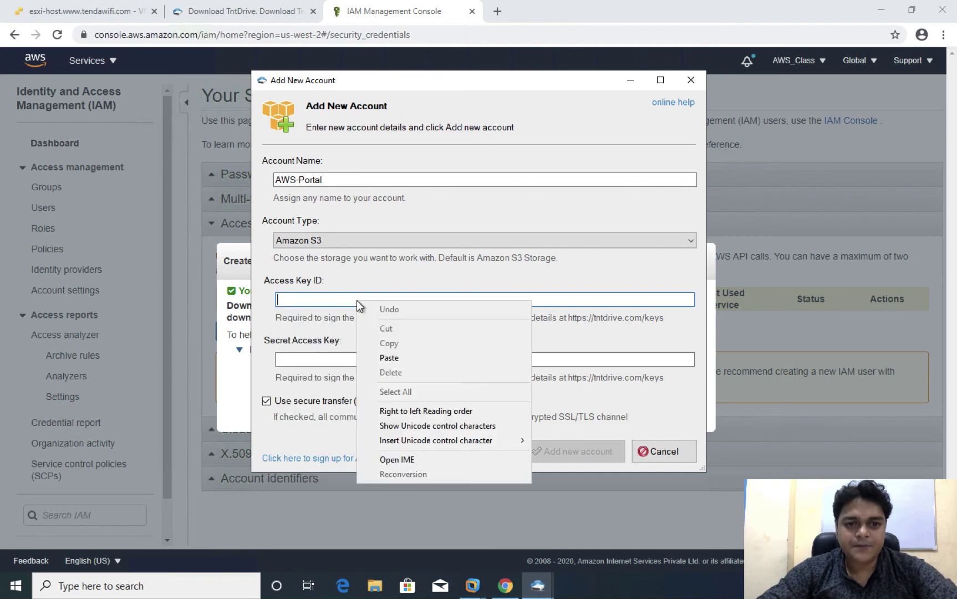
{"action": "left_click", "coordinate": [395, 361]}
Step: Copy the secret access key from the browser, paste it into the form, and save the account
{"action": "left_click", "coordinate": [235, 355]}
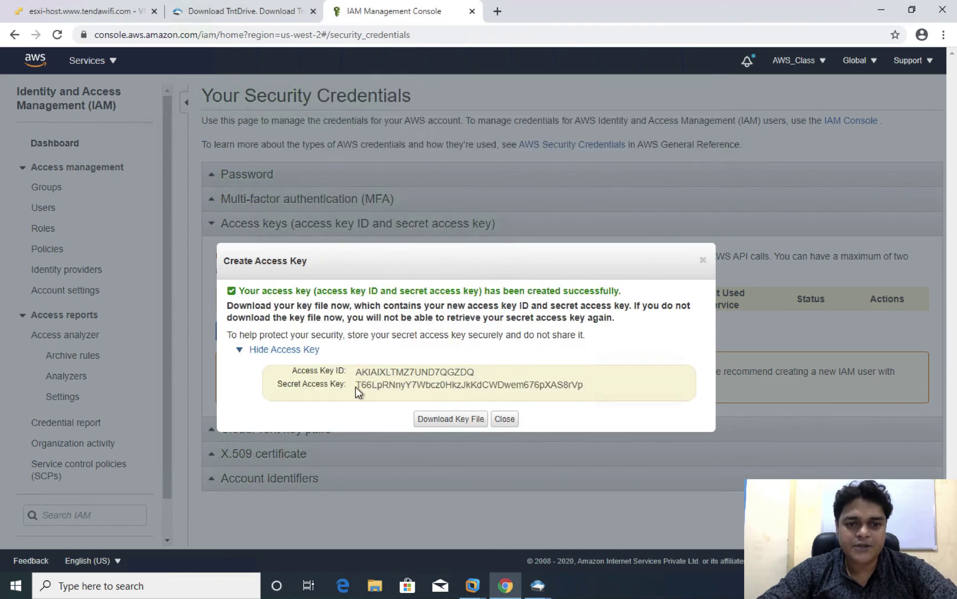
{"action": "left_click_drag", "start_coordinate": [354, 385], "coordinate": [587, 391]}
{"action": "right_click", "coordinate": [565, 386]}
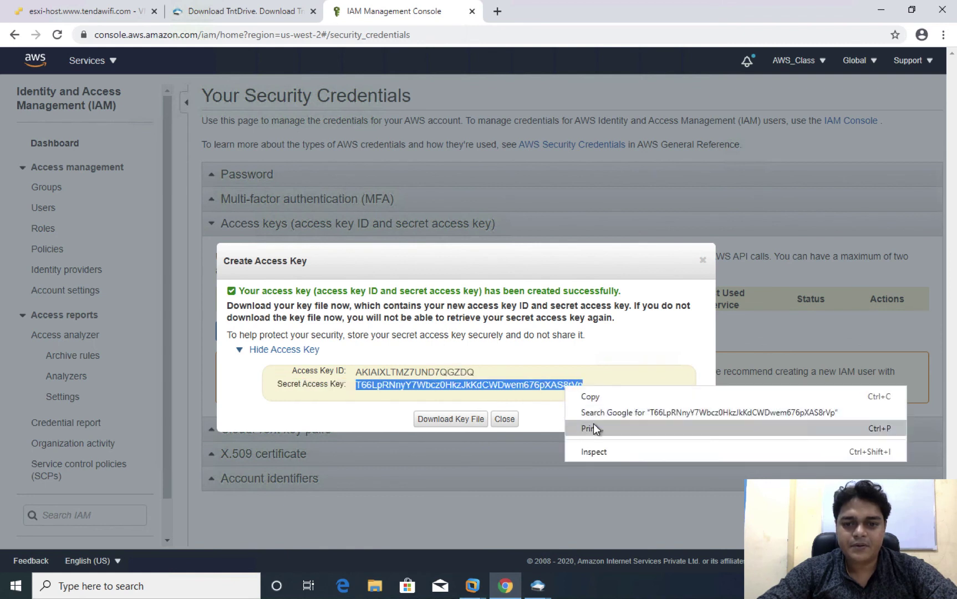
{"action": "left_click", "coordinate": [593, 396]}
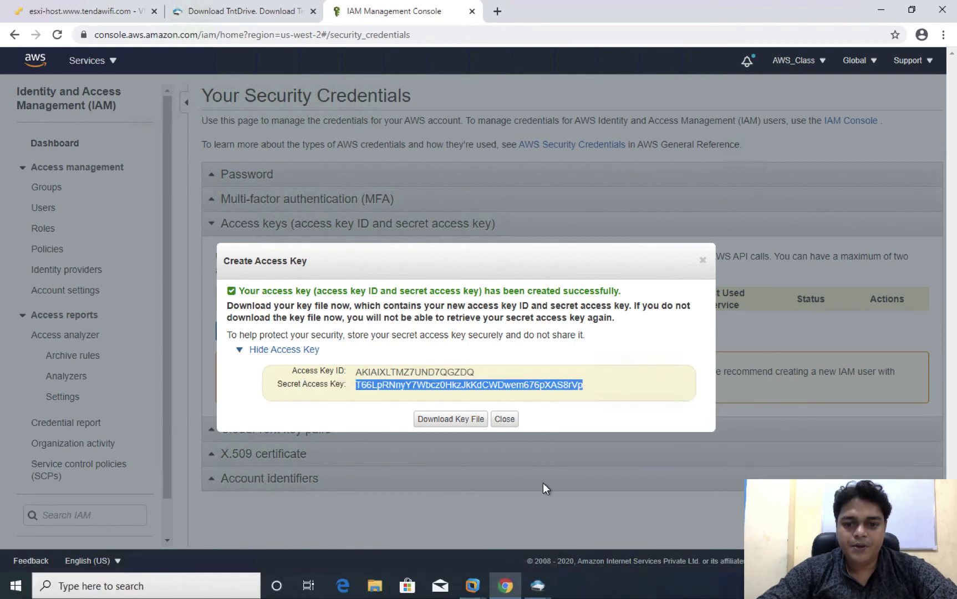
{"action": "mouse_move", "coordinate": [537, 586]}
{"action": "left_click", "coordinate": [605, 522]}
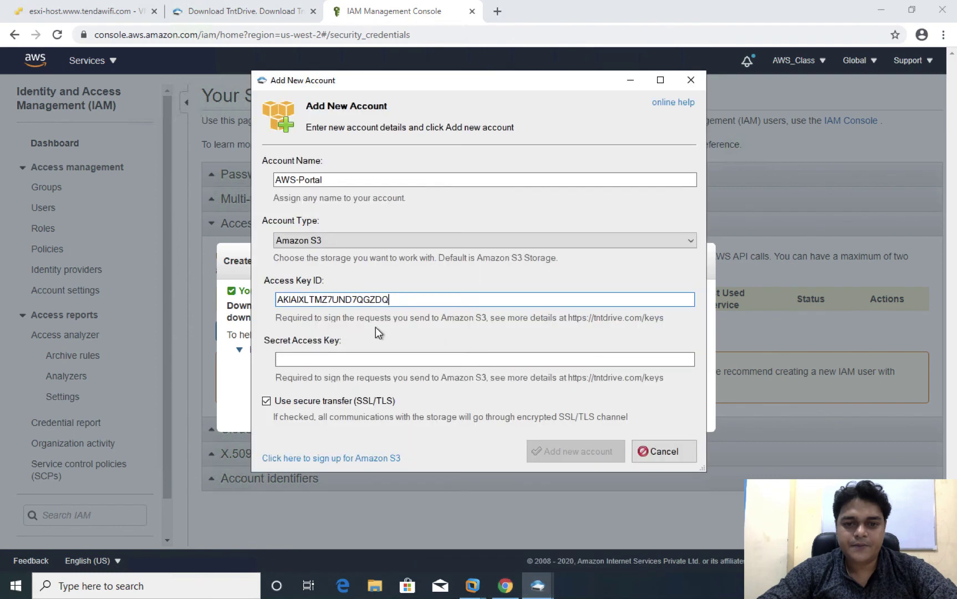
{"action": "right_click", "coordinate": [342, 358]}
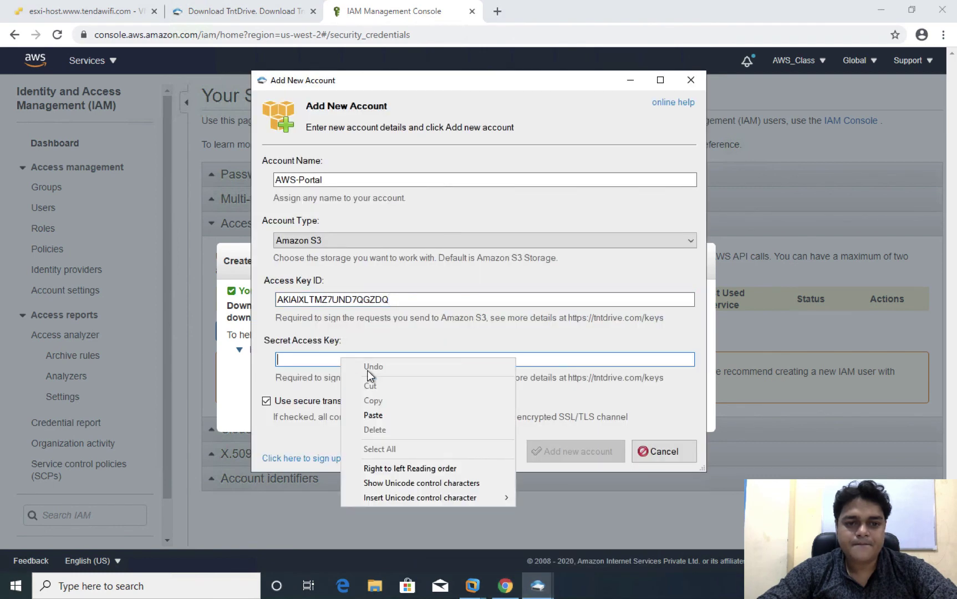
{"action": "left_click", "coordinate": [378, 415]}
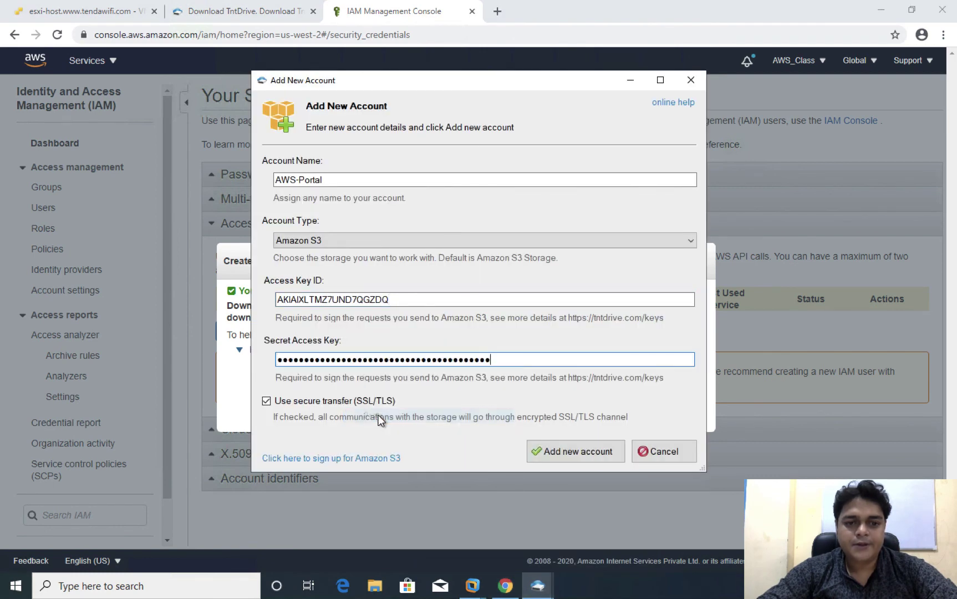
{"action": "left_click", "coordinate": [579, 456]}
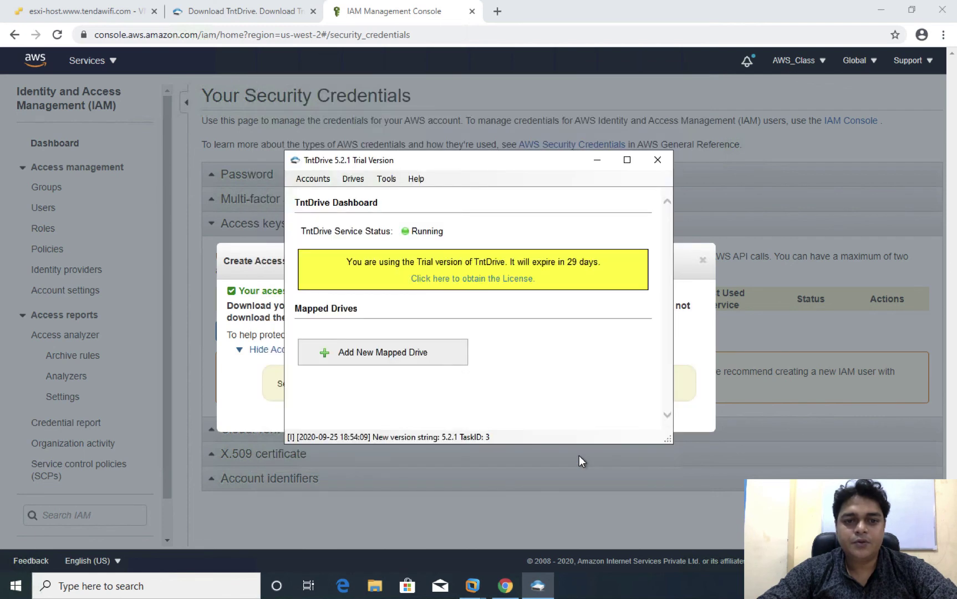
Step: Add a mapped drive for bucket use-bucket-s3 with drive letter S:
{"action": "left_click", "coordinate": [373, 359]}
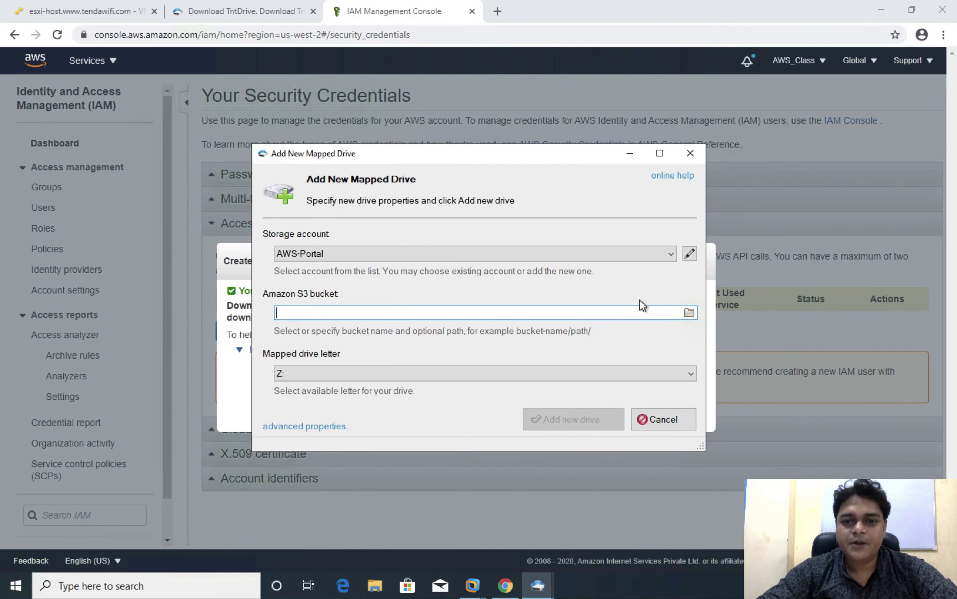
{"action": "left_click", "coordinate": [689, 313]}
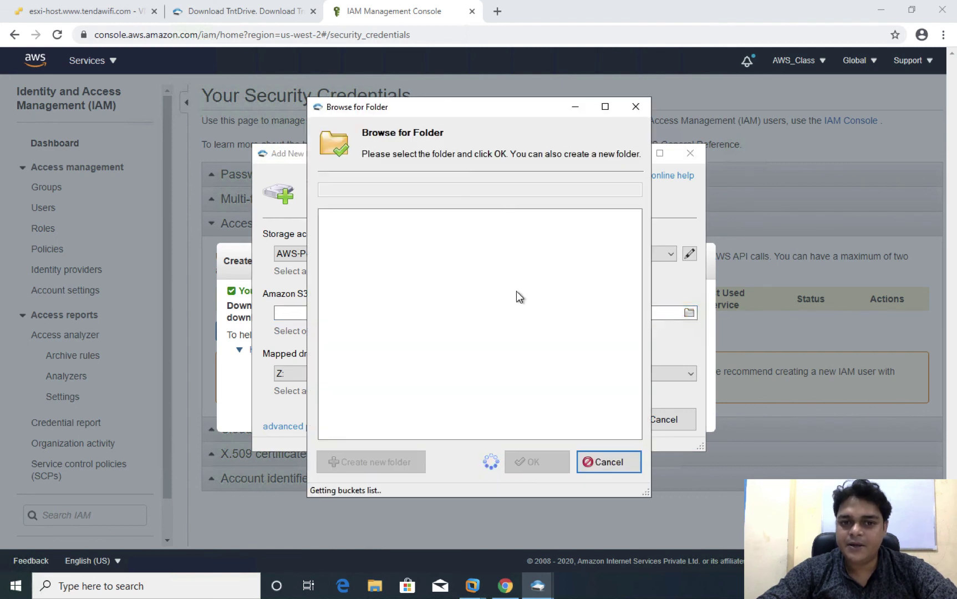
{"action": "left_click", "coordinate": [375, 265]}
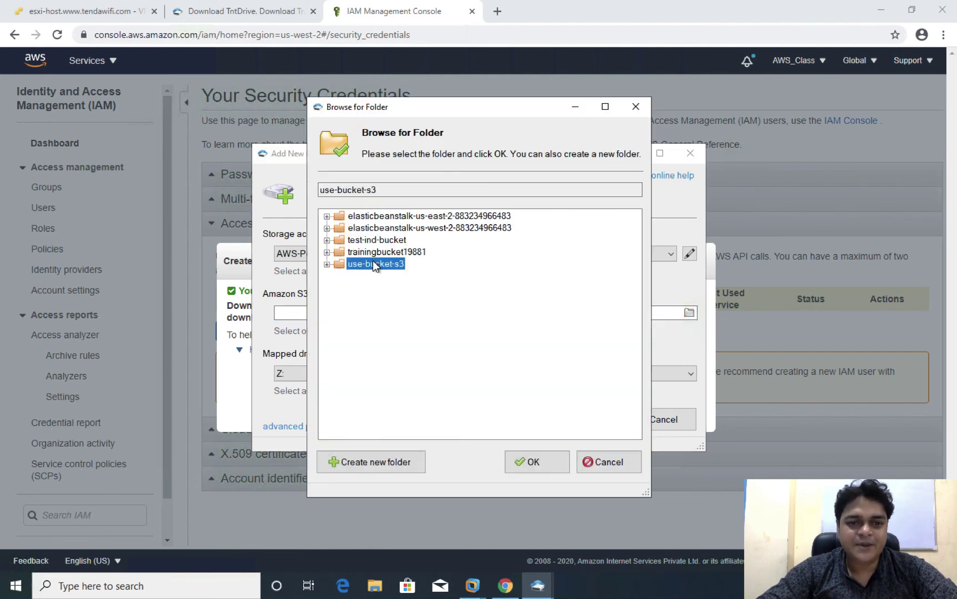
{"action": "left_click", "coordinate": [535, 461]}
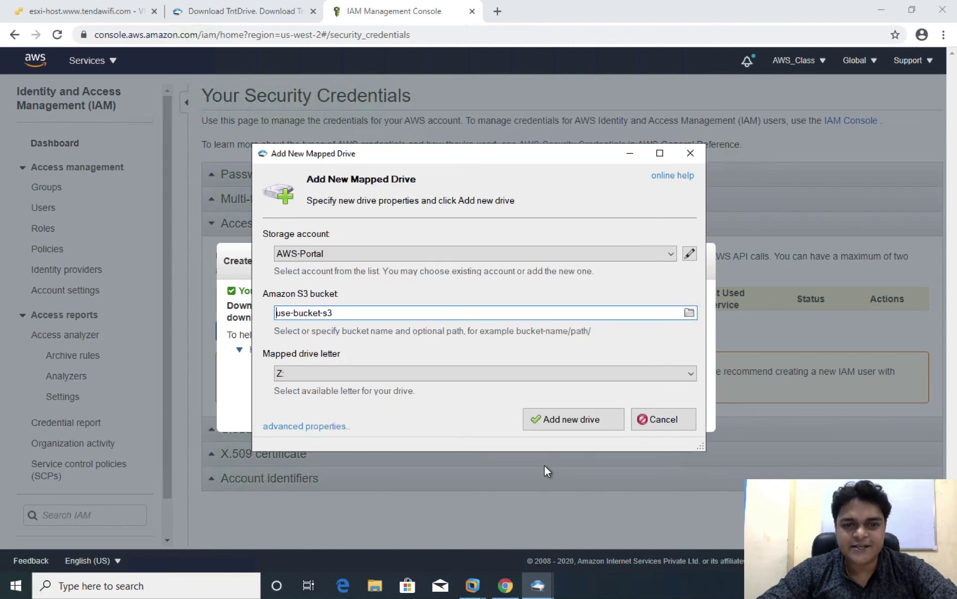
{"action": "left_click", "coordinate": [546, 367]}
{"action": "left_click", "coordinate": [280, 498]}
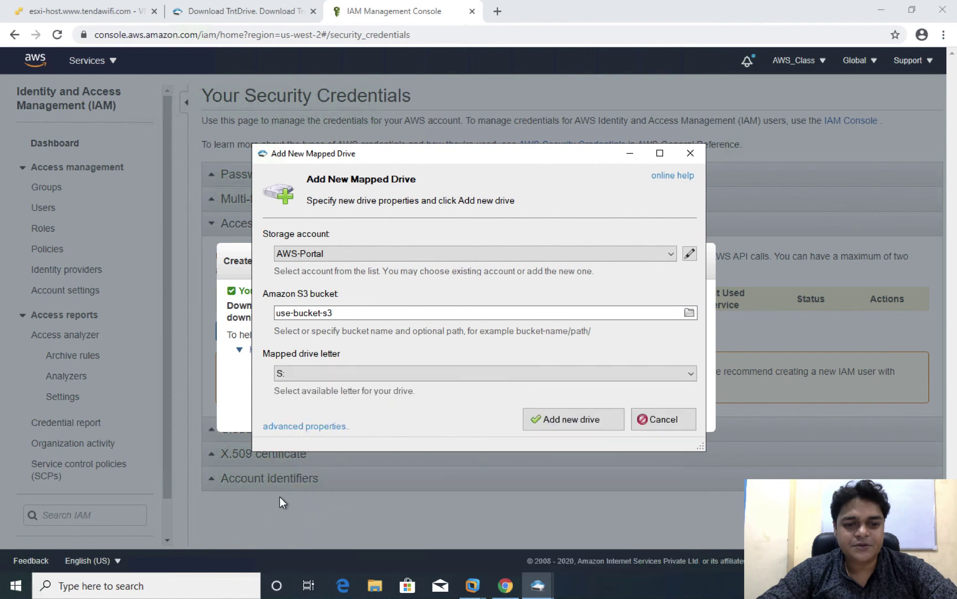
{"action": "left_click", "coordinate": [550, 419]}
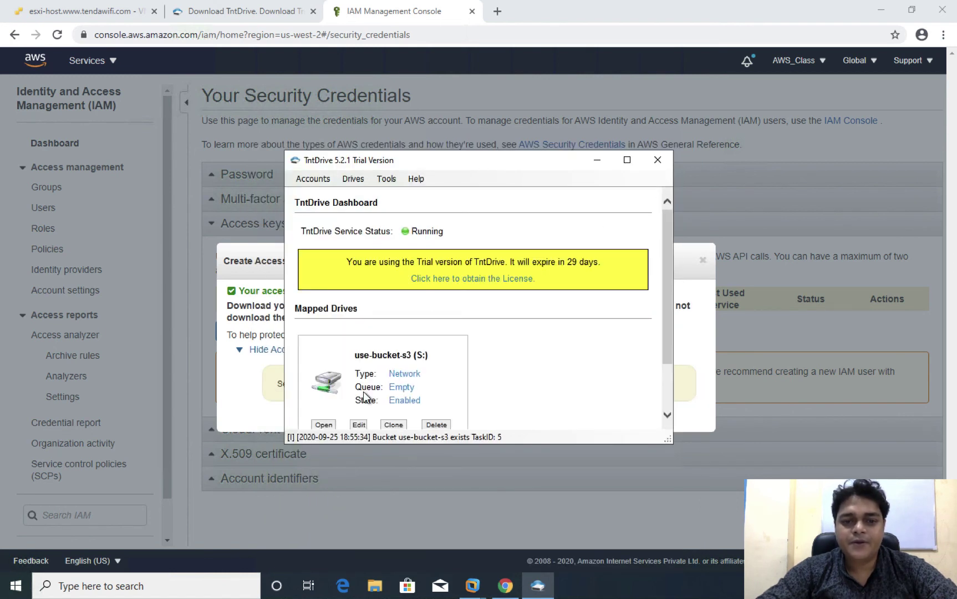
Step: Open the use-bucket-s3 (S:) drive in a maximized File Explorer window
{"action": "left_click", "coordinate": [326, 425]}
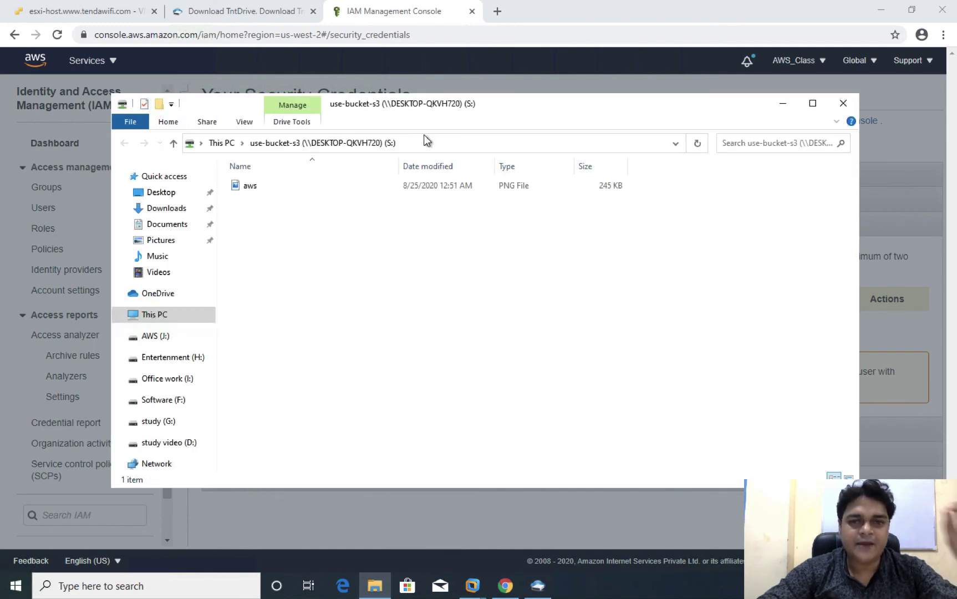
{"action": "left_click", "coordinate": [813, 104]}
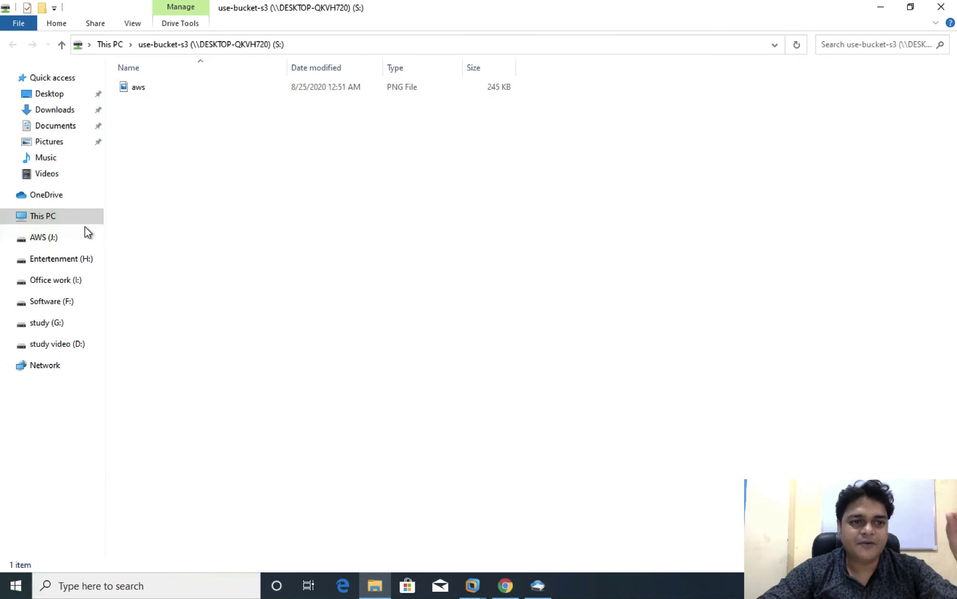
{"action": "left_click", "coordinate": [43, 216]}
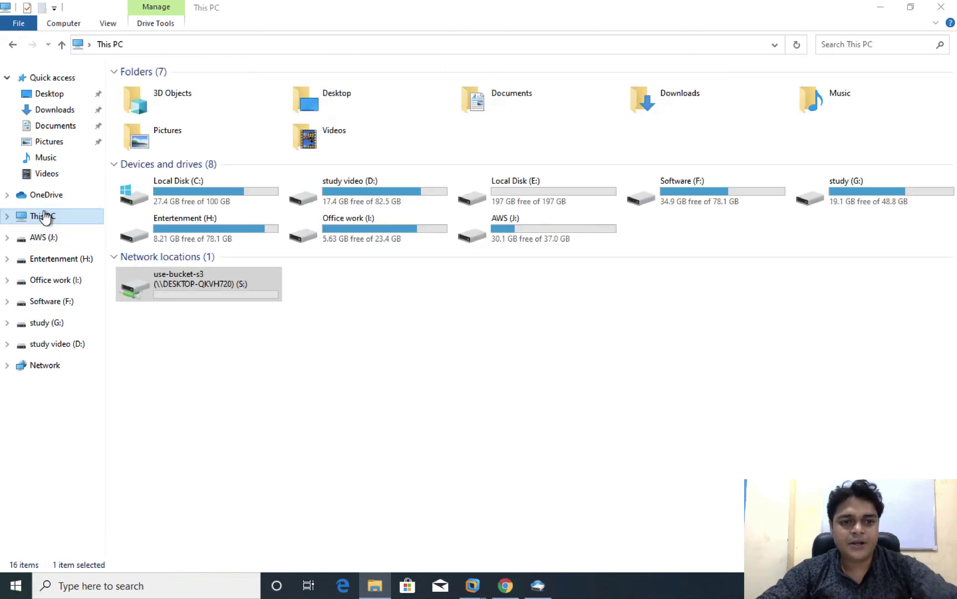
{"action": "key", "text": "super+e"}
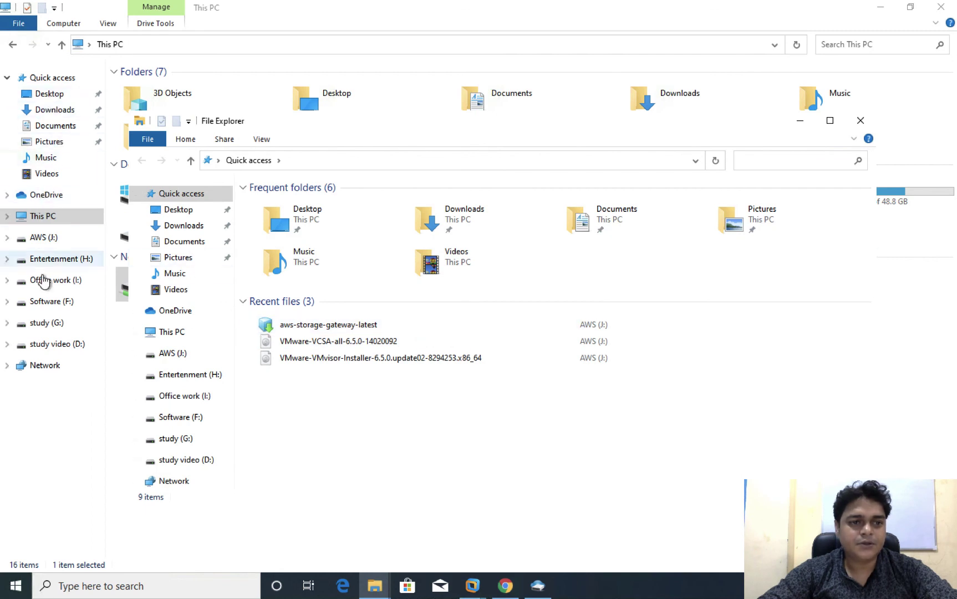
{"action": "left_click", "coordinate": [47, 371]}
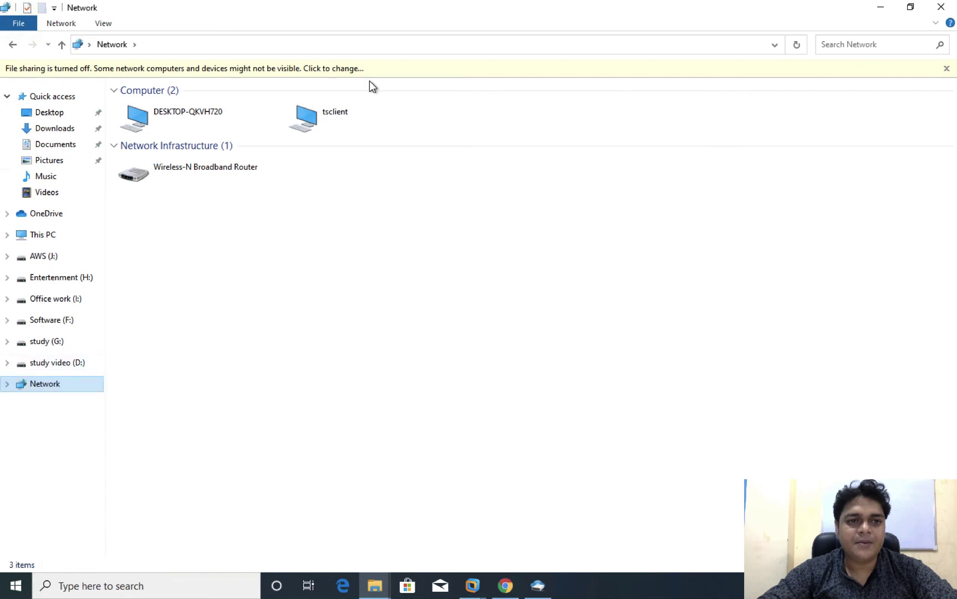
{"action": "left_click", "coordinate": [947, 68]}
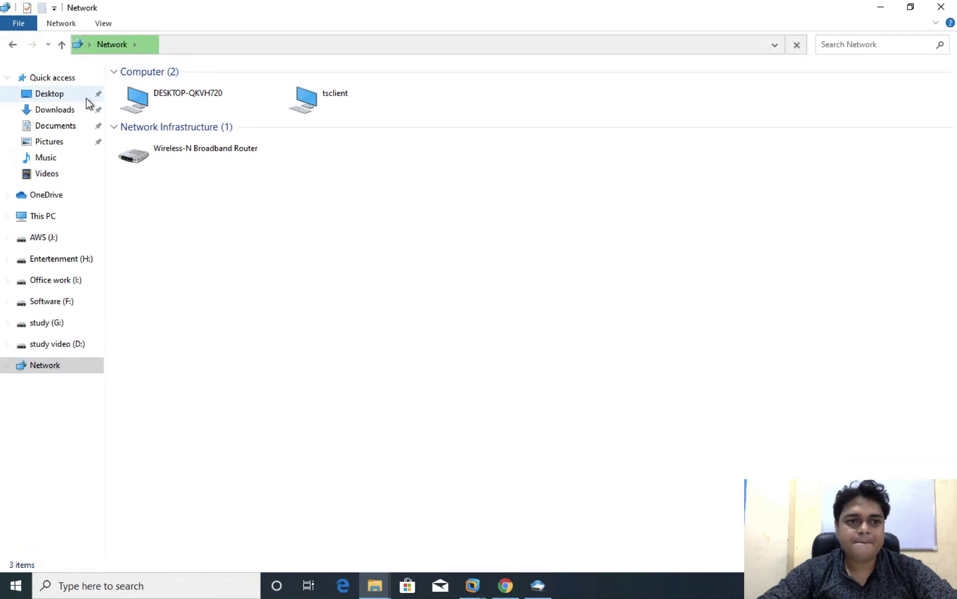
{"action": "left_click", "coordinate": [12, 44]}
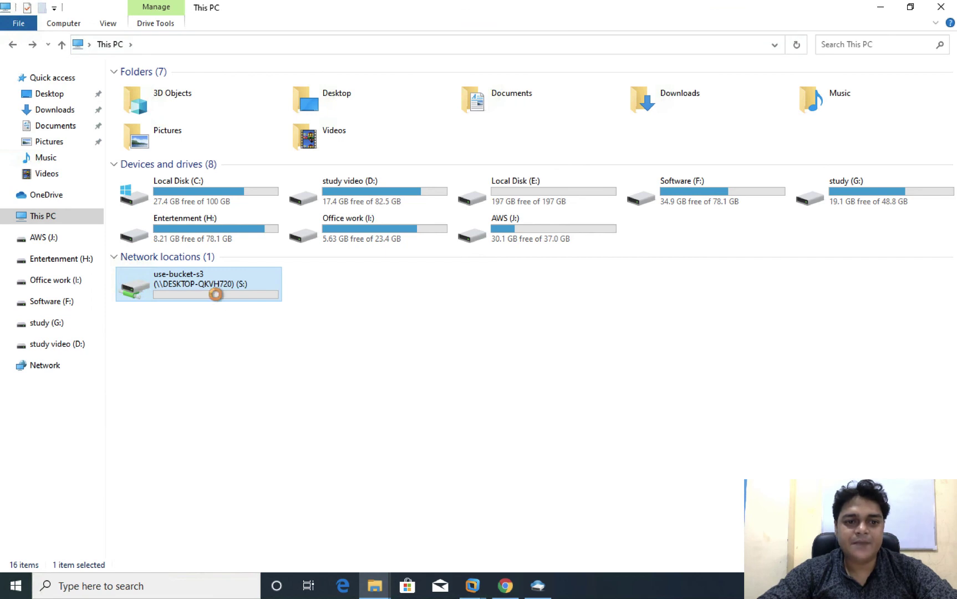
{"action": "right_click", "coordinate": [216, 296]}
{"action": "left_click", "coordinate": [551, 325]}
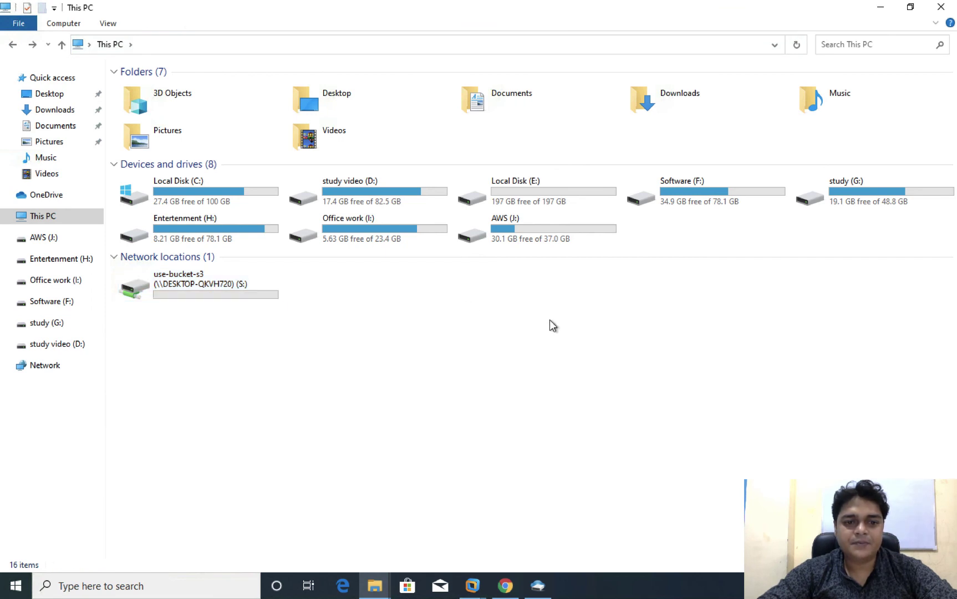
{"action": "right_click", "coordinate": [177, 287]}
{"action": "left_click", "coordinate": [207, 293]}
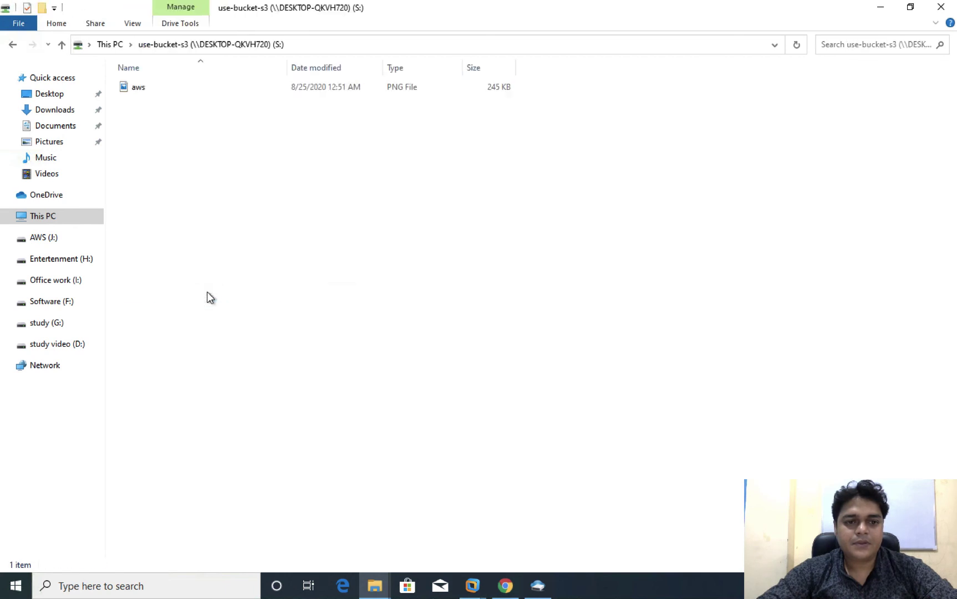
Step: Create a new folder named 'test' on the S: drive
{"action": "right_click", "coordinate": [233, 185]}
{"action": "mouse_move", "coordinate": [350, 325]}
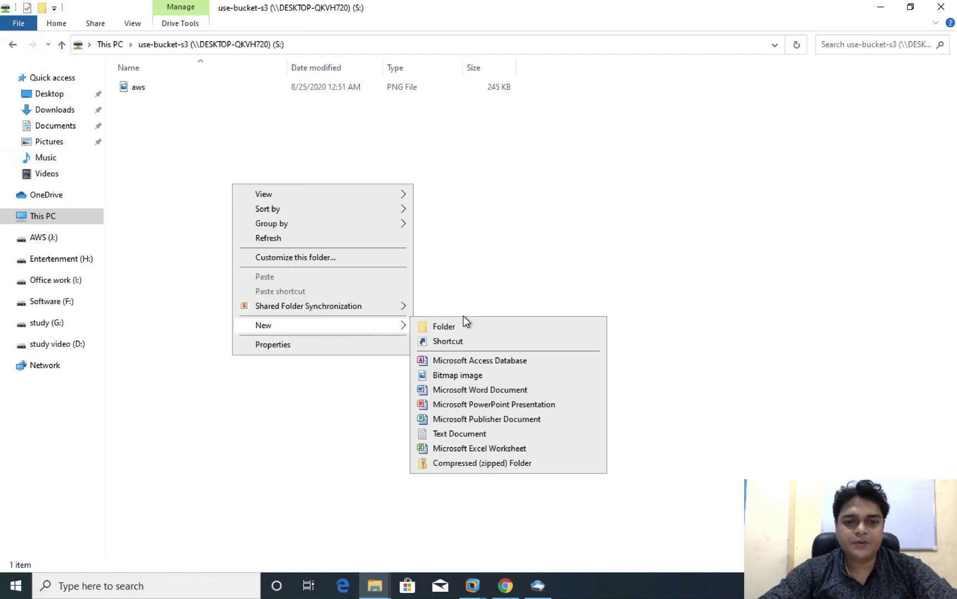
{"action": "left_click", "coordinate": [466, 322]}
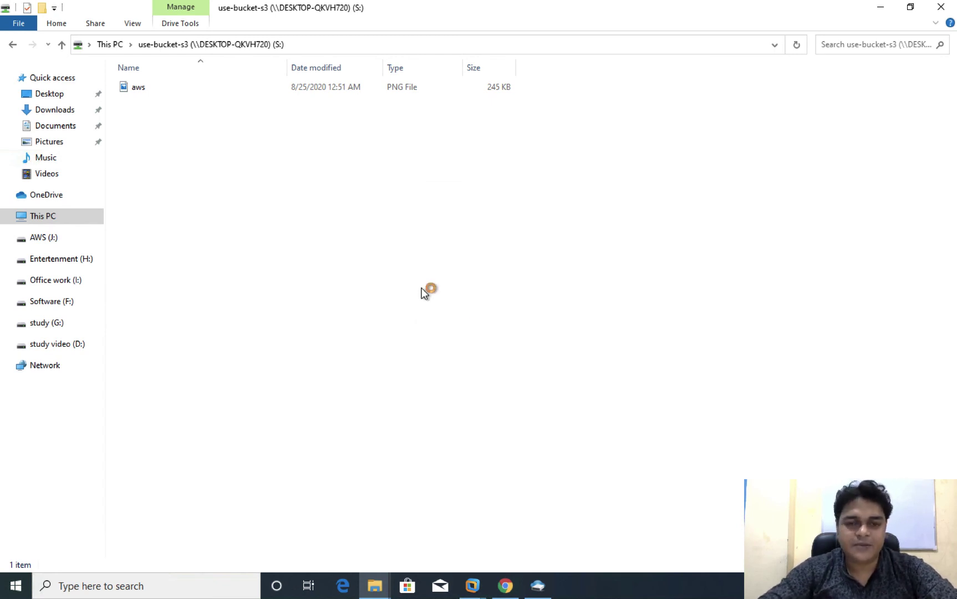
{"action": "type", "text": "test"}
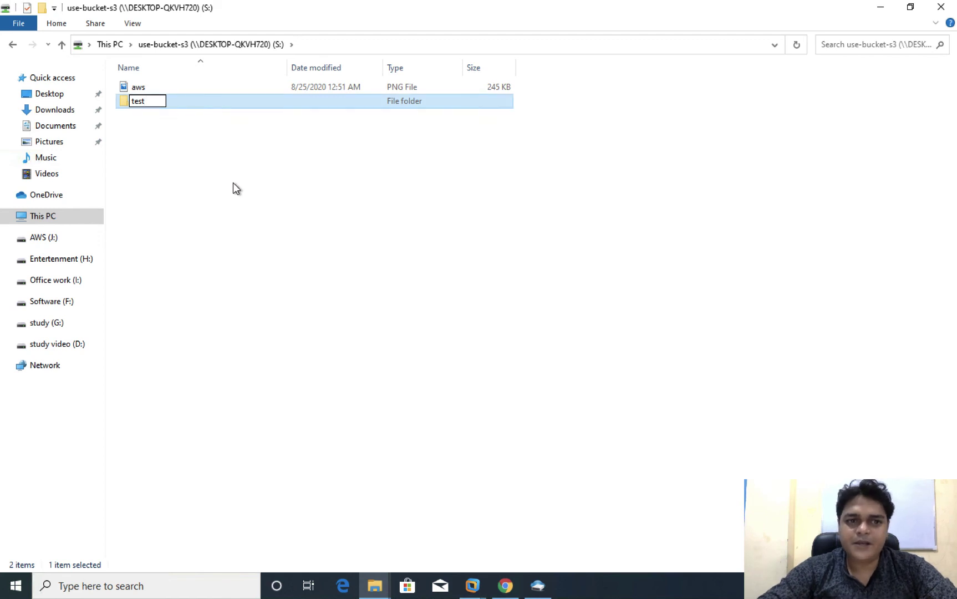
{"action": "left_click", "coordinate": [387, 192]}
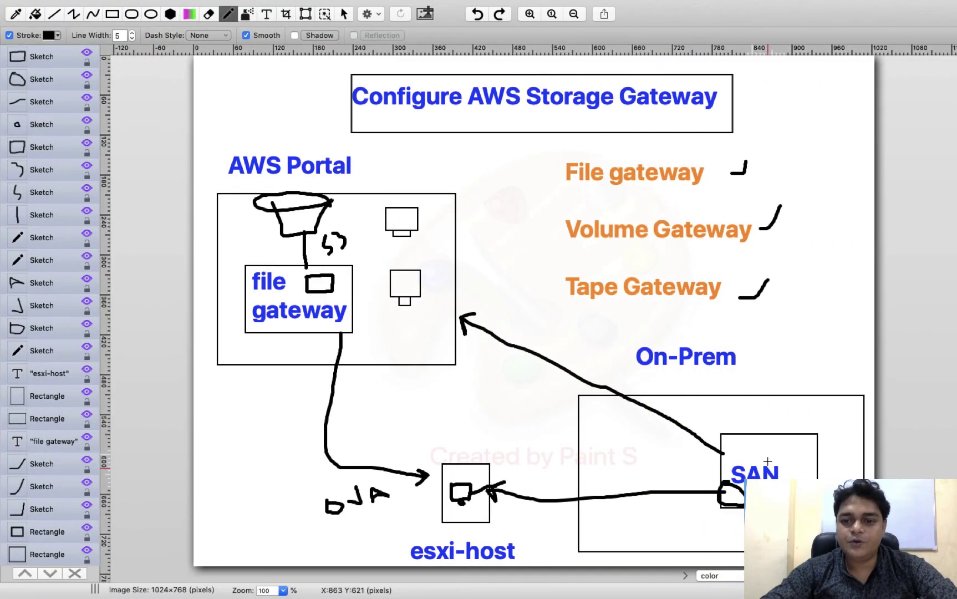
Step: Sketch loops around SAN and esxi-host, plus strokes from AWS Portal to bucket and file gateway to esxi-host
{"action": "mouse_move", "coordinate": [768, 462]}
{"action": "left_mouse_down"}
{"action": "mouse_move", "coordinate": [737, 451]}
{"action": "mouse_move", "coordinate": [742, 494]}
{"action": "mouse_move", "coordinate": [779, 454]}
{"action": "mouse_move", "coordinate": [759, 458]}
{"action": "left_mouse_up"}
{"action": "mouse_move", "coordinate": [487, 491]}
{"action": "left_mouse_down"}
{"action": "mouse_move", "coordinate": [472, 478]}
{"action": "mouse_move", "coordinate": [438, 507]}
{"action": "mouse_move", "coordinate": [488, 478]}
{"action": "left_mouse_up"}
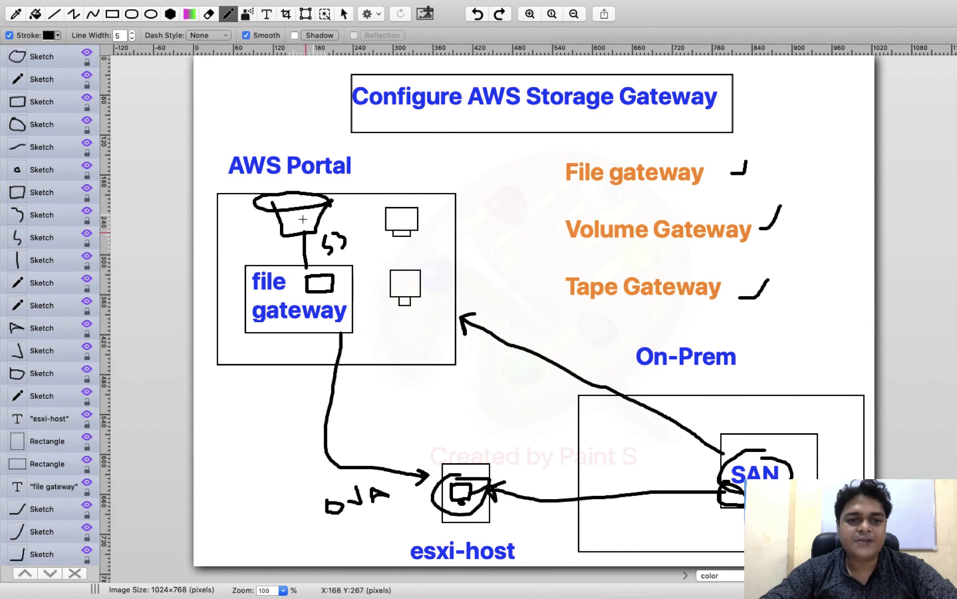
{"action": "mouse_move", "coordinate": [215, 175]}
{"action": "left_mouse_down"}
{"action": "mouse_move", "coordinate": [272, 189]}
{"action": "mouse_move", "coordinate": [295, 217]}
{"action": "left_mouse_up"}
{"action": "mouse_move", "coordinate": [314, 284]}
{"action": "left_mouse_down"}
{"action": "mouse_move", "coordinate": [321, 277]}
{"action": "mouse_move", "coordinate": [336, 369]}
{"action": "mouse_move", "coordinate": [328, 456]}
{"action": "mouse_move", "coordinate": [491, 489]}
{"action": "mouse_move", "coordinate": [722, 494]}
{"action": "left_mouse_up"}
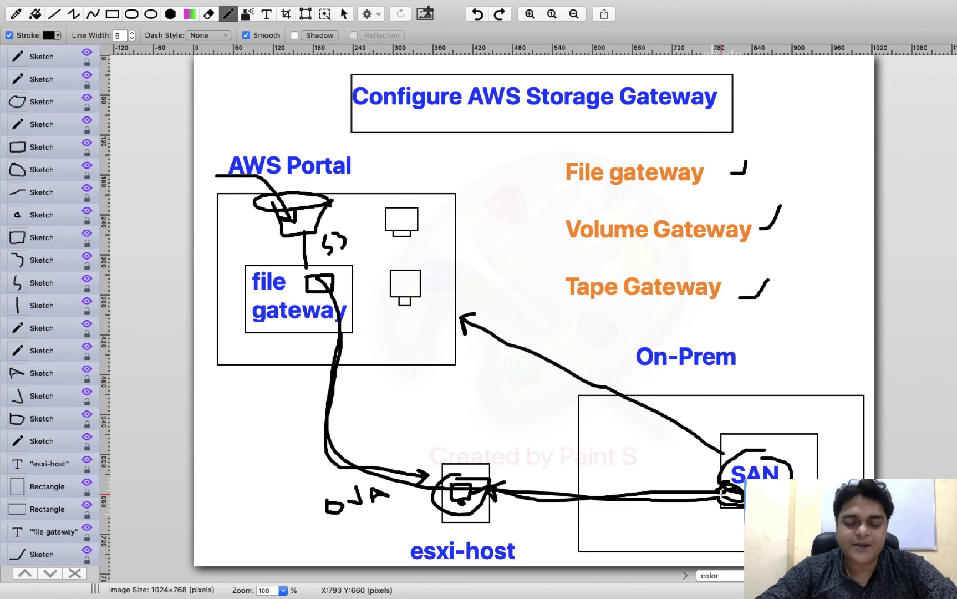
{"action": "key", "text": "ctrl+Right"}
{"action": "key", "text": "ctrl+Right"}
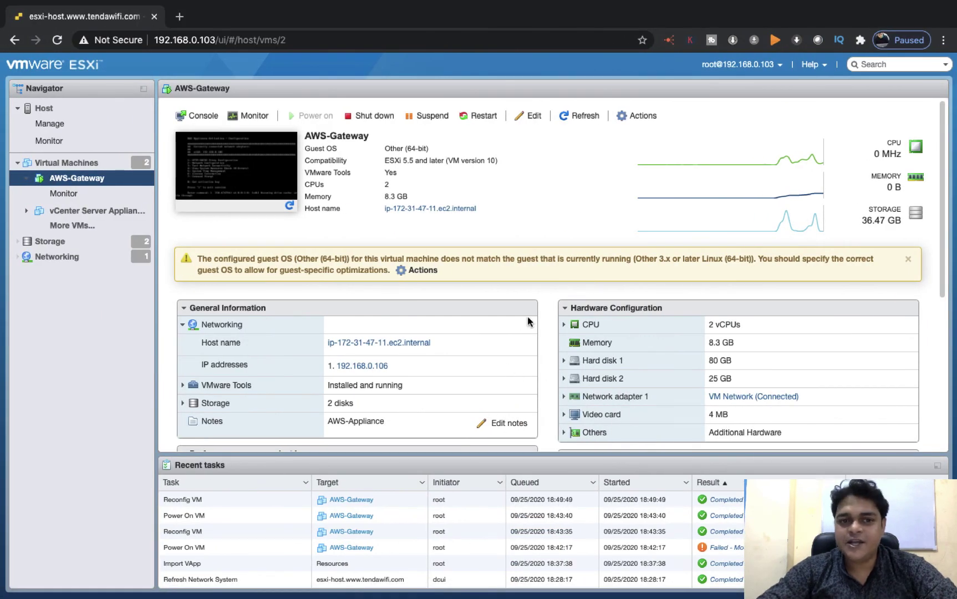
Step: Refresh the file shares so share-53E01636 shows Available, then close the success banner
{"action": "key", "text": "ctrl+Left"}
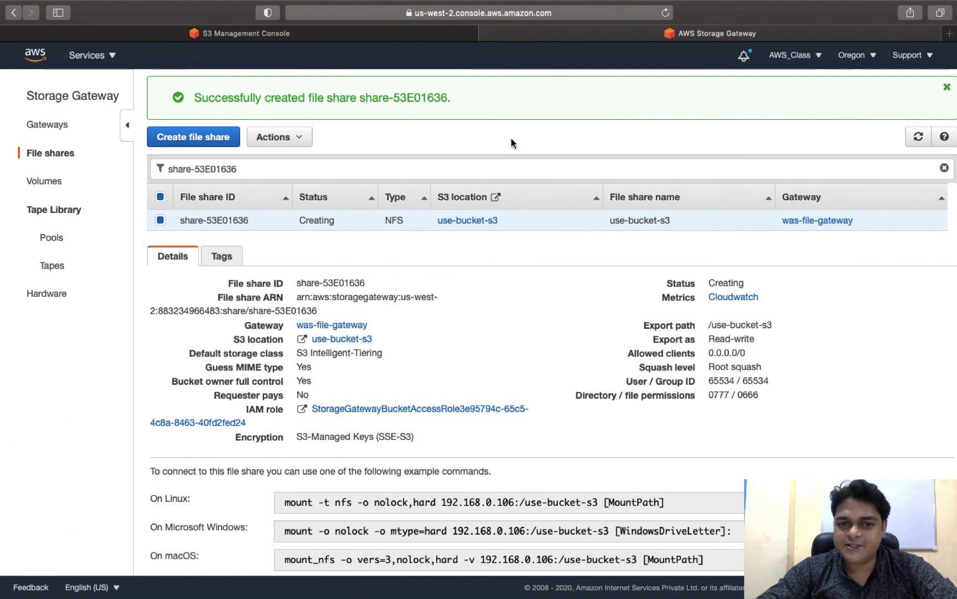
{"action": "left_click", "coordinate": [917, 137]}
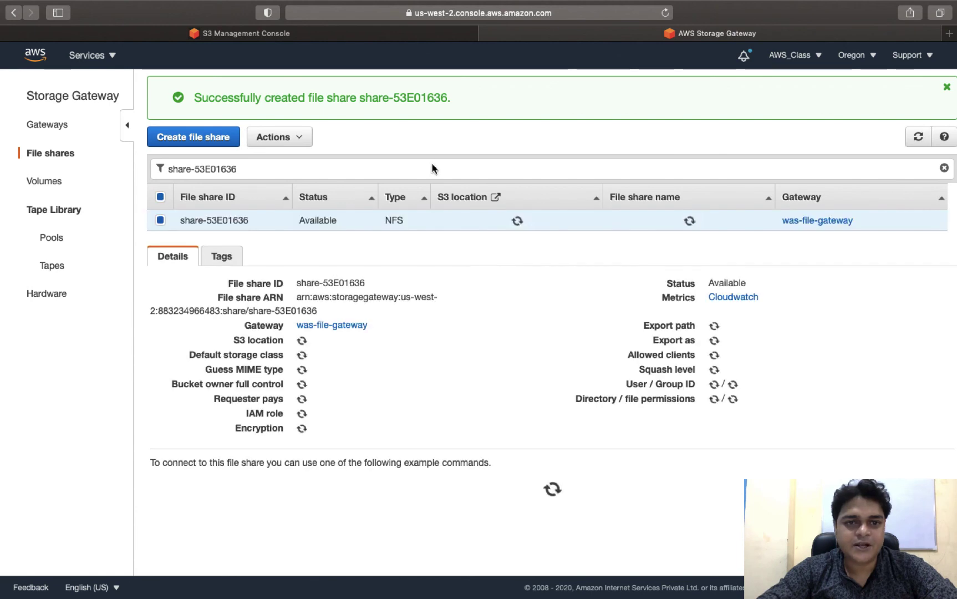
{"action": "scroll", "coordinate": [487, 340], "scroll_direction": "down", "scroll_amount": 1}
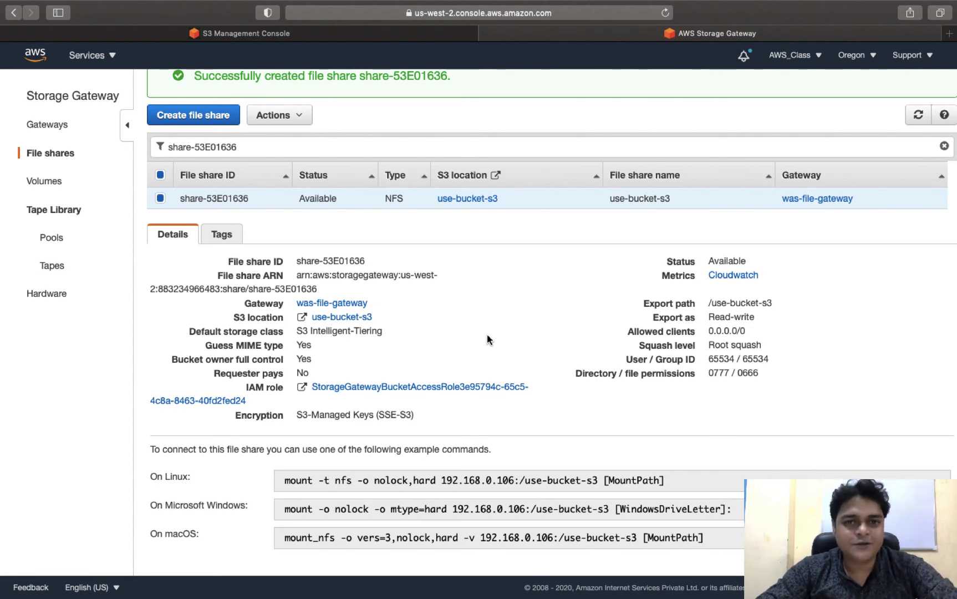
{"action": "scroll", "coordinate": [538, 292], "scroll_direction": "up", "scroll_amount": 2}
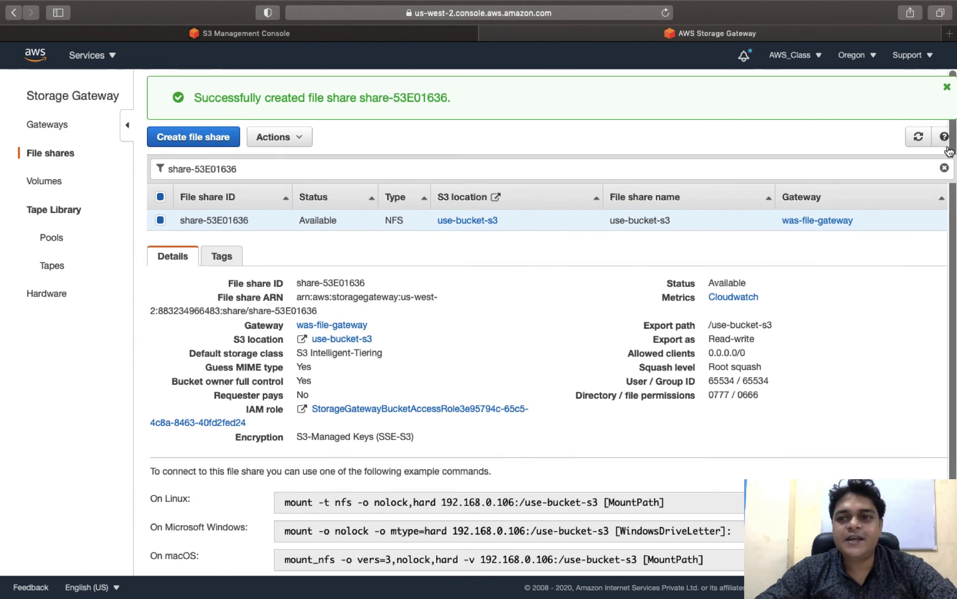
{"action": "left_click", "coordinate": [947, 87]}
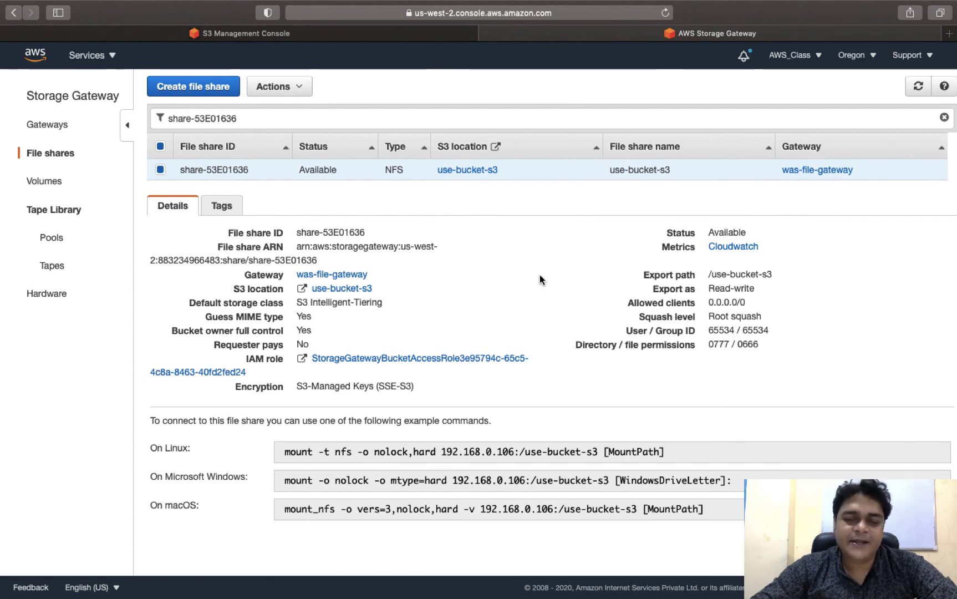
Step: Switch to the ESXi AWS-Gateway VM page showing IP 192.168.0.106
{"action": "key", "text": "super+Tab"}
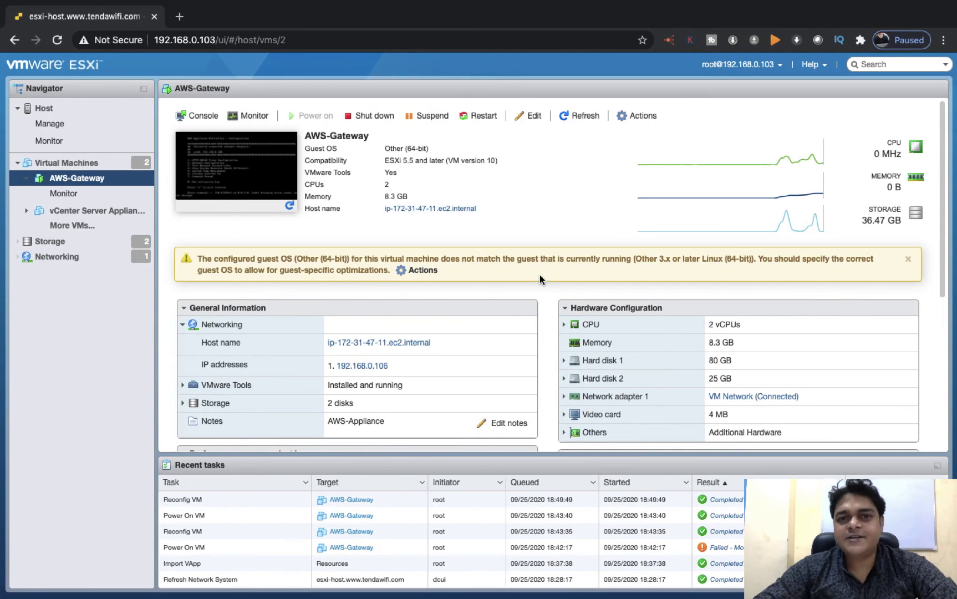